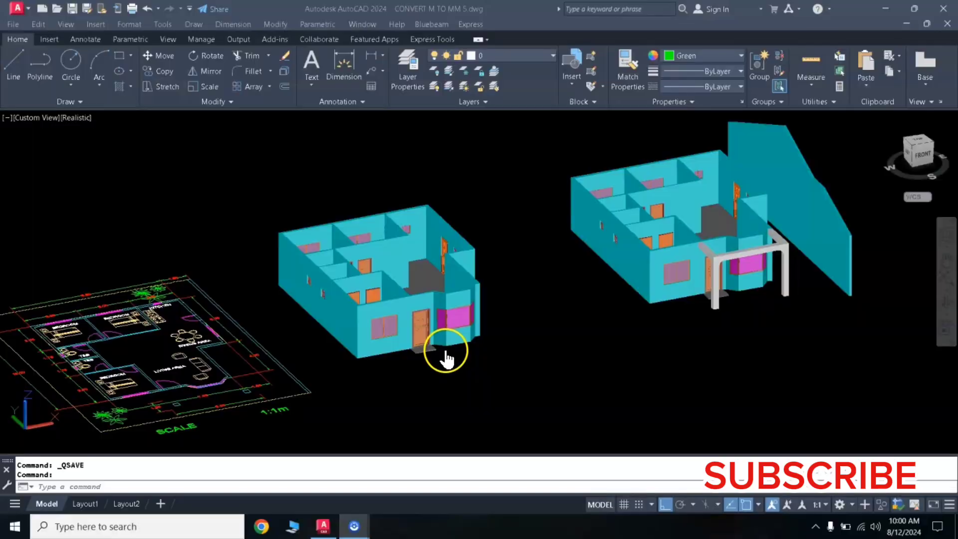
# - Zoom and pan to centre the right-hand house with the porch arch
pyautogui.scroll(2, 466, 323)
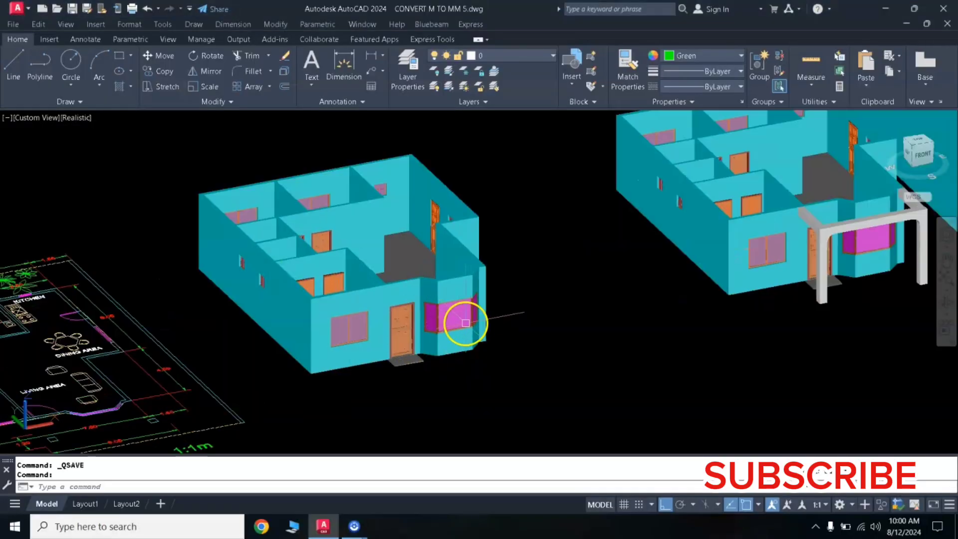
pyautogui.moveTo(476, 315)
pyautogui.mouseDown(button='middle')
pyautogui.moveTo(518, 318)
pyautogui.moveTo(509, 306)
pyautogui.mouseUp(button='middle')
pyautogui.scroll(-2, 525, 310)
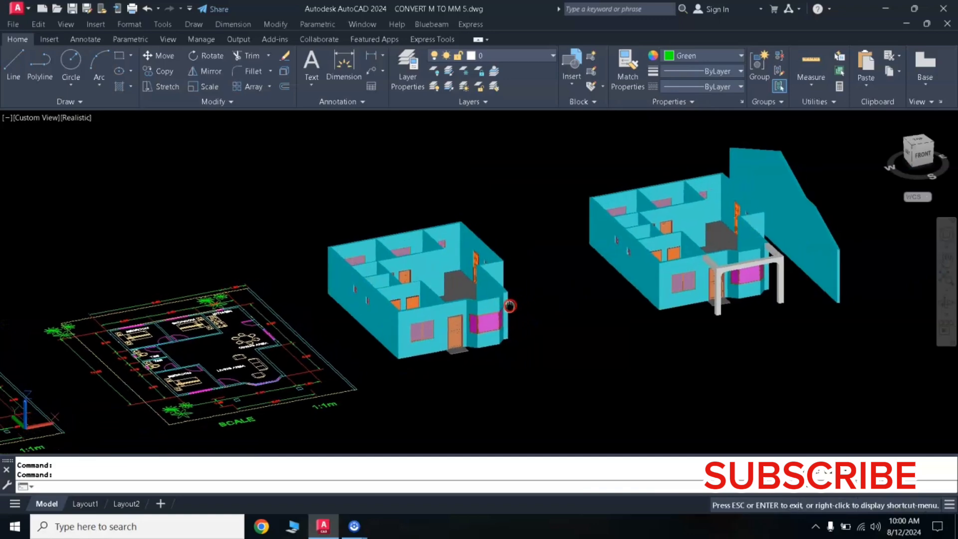
pyautogui.scroll(2, 508, 306)
pyautogui.scroll(2, 428, 312)
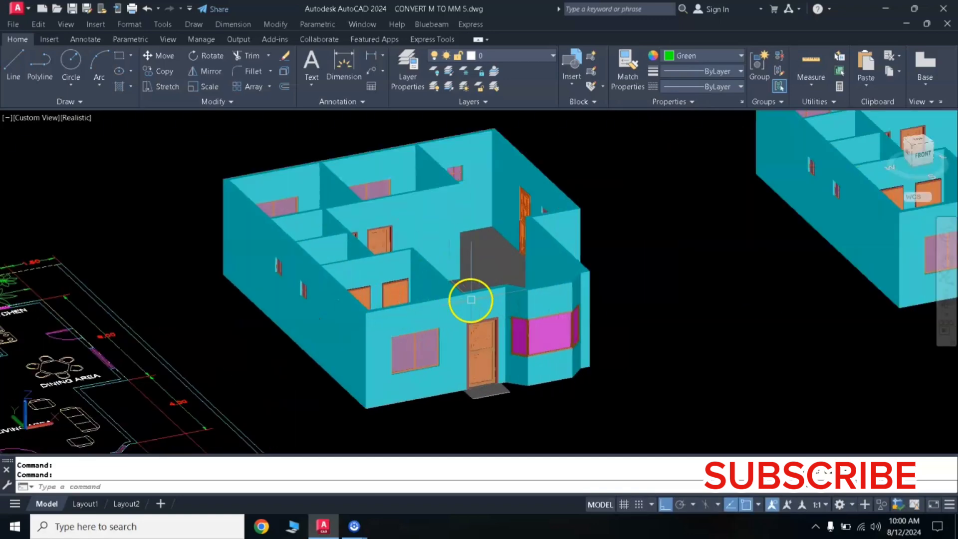
pyautogui.scroll(-3, 519, 285)
pyautogui.scroll(3, 778, 215)
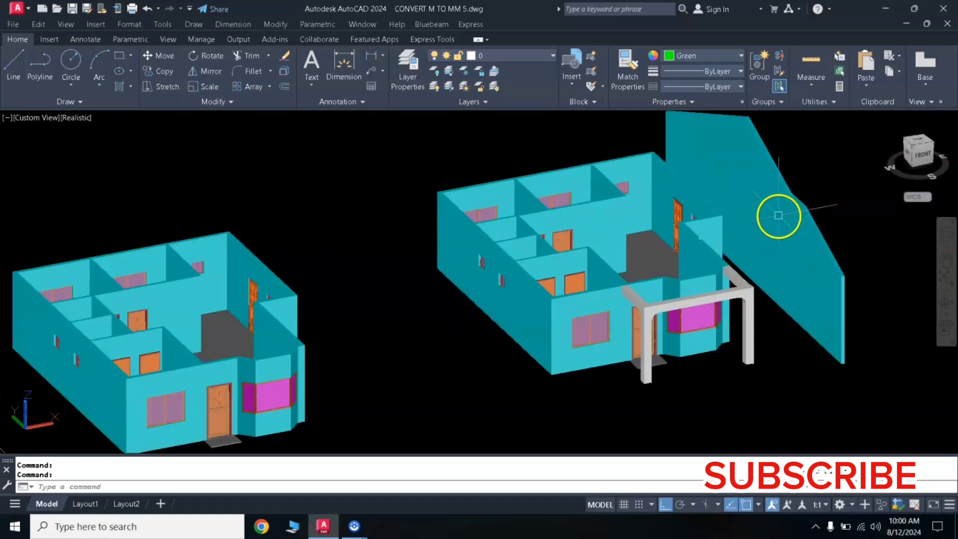
pyautogui.moveTo(720, 253); pyautogui.dragTo(630, 265, button='middle')
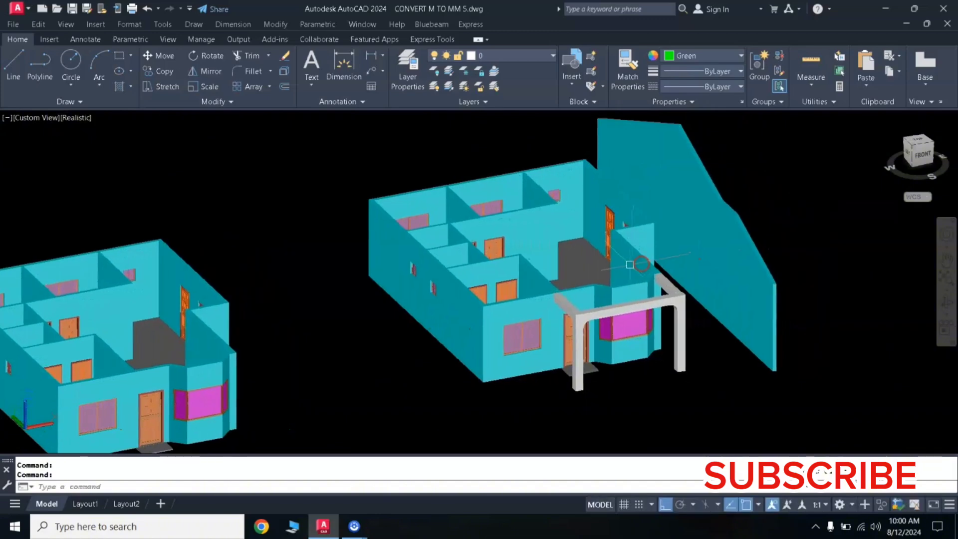
# - Zoom in closer and orbit the view around the house model
pyautogui.scroll(2, 648, 312)
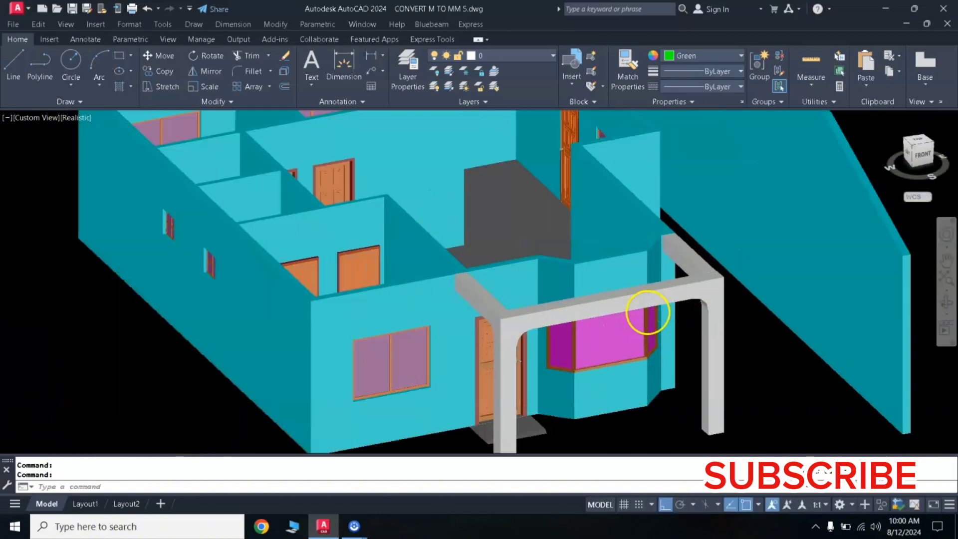
pyautogui.scroll(-1, 643, 317)
pyautogui.scroll(1, 621, 274)
pyautogui.scroll(2, 610, 268)
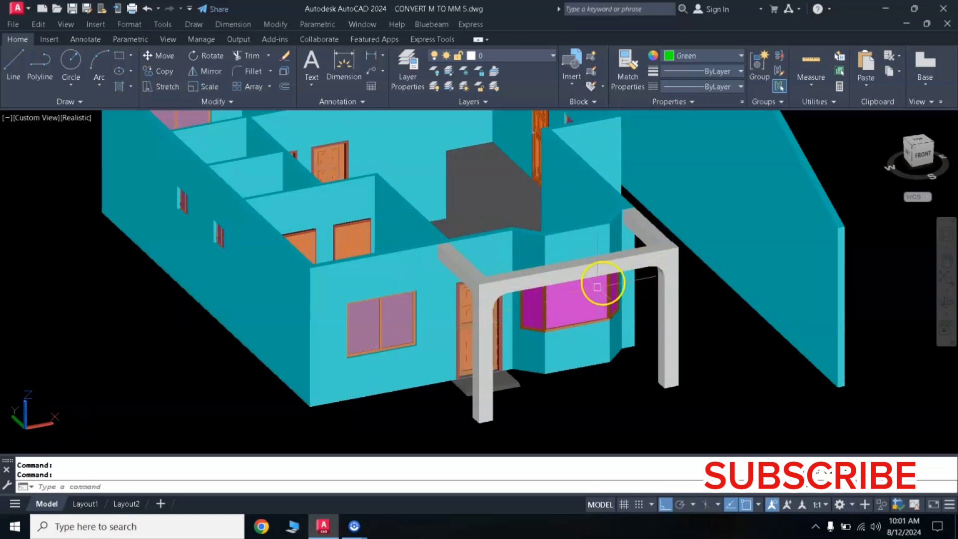
pyautogui.moveTo(507, 282)
pyautogui.keyDown('shift'); pyautogui.mouseDown(button='middle')
pyautogui.moveTo(464, 284)
pyautogui.moveTo(541, 269)
pyautogui.moveTo(553, 241)
pyautogui.moveTo(468, 246)
pyautogui.moveTo(536, 255)
pyautogui.moveTo(522, 267)
pyautogui.moveTo(492, 231)
pyautogui.moveTo(479, 255)
pyautogui.moveTo(506, 272)
pyautogui.mouseUp(button='middle'); pyautogui.keyUp('shift')
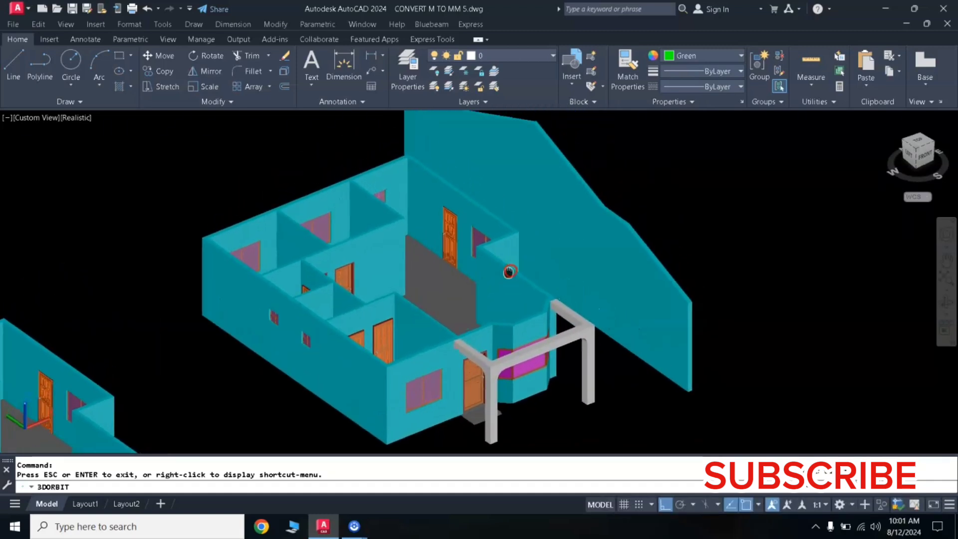
# - Orbit and zoom around the house through lower, frontal and top-down angles
pyautogui.keyDown('shift'); pyautogui.moveTo(456, 295); pyautogui.dragTo(455, 295, button='middle'); pyautogui.keyUp('shift')
pyautogui.moveTo(517, 323)
pyautogui.keyDown('shift'); pyautogui.mouseDown(button='middle')
pyautogui.moveTo(466, 316)
pyautogui.moveTo(480, 311)
pyautogui.mouseUp(button='middle'); pyautogui.keyUp('shift')
pyautogui.moveTo(480, 311)
pyautogui.mouseDown()
pyautogui.moveTo(481, 301)
pyautogui.moveTo(471, 313)
pyautogui.moveTo(421, 310)
pyautogui.moveTo(439, 322)
pyautogui.moveTo(421, 321)
pyautogui.mouseUp()
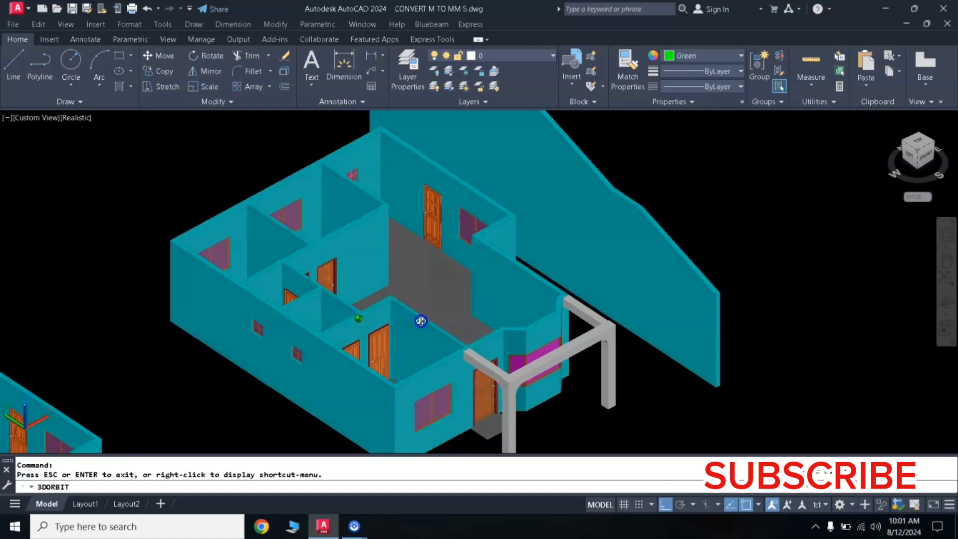
pyautogui.scroll(2, 417, 317)
pyautogui.scroll(2, 500, 352)
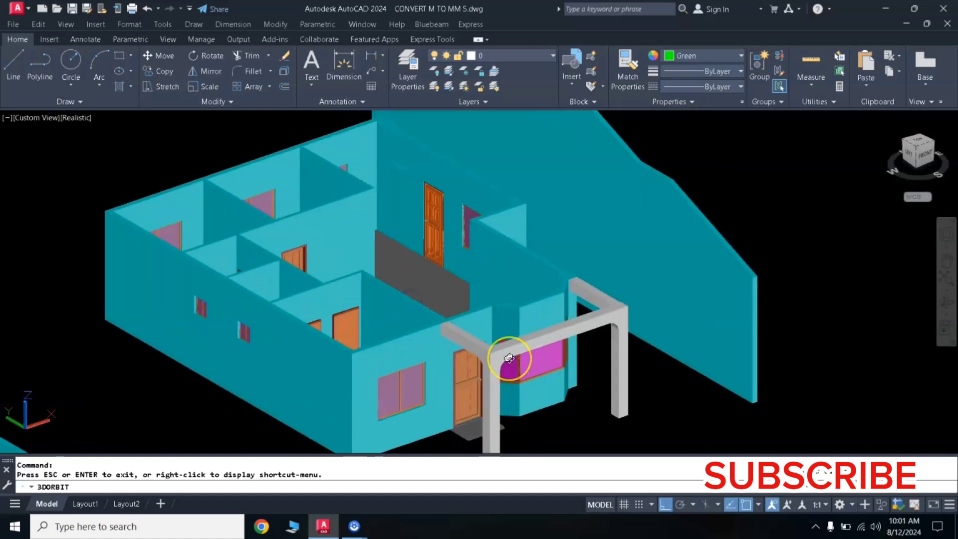
pyautogui.scroll(2, 509, 359)
pyautogui.moveTo(510, 359); pyautogui.dragTo(509, 293, button='middle')
pyautogui.scroll(-1, 505, 290)
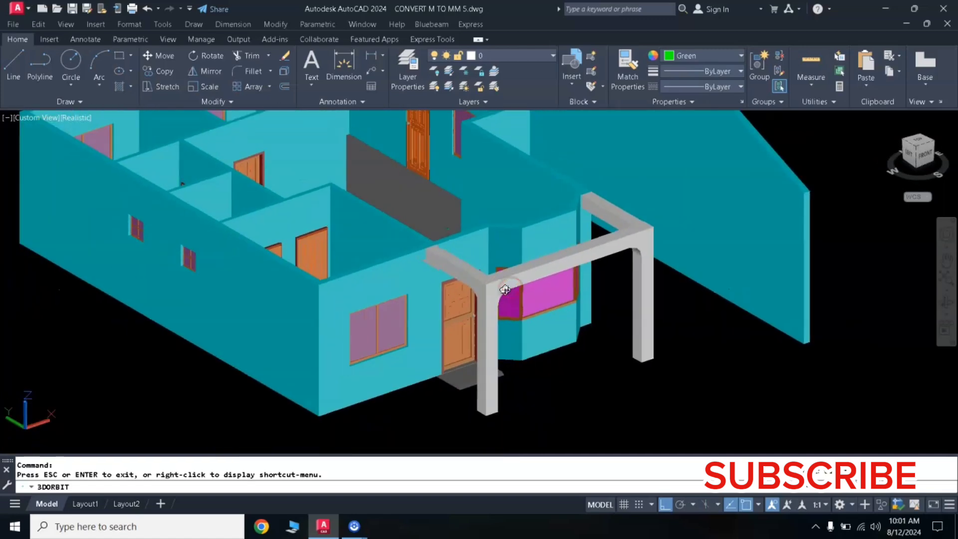
pyautogui.moveTo(482, 293)
pyautogui.mouseDown()
pyautogui.moveTo(385, 273)
pyautogui.moveTo(391, 251)
pyautogui.mouseUp()
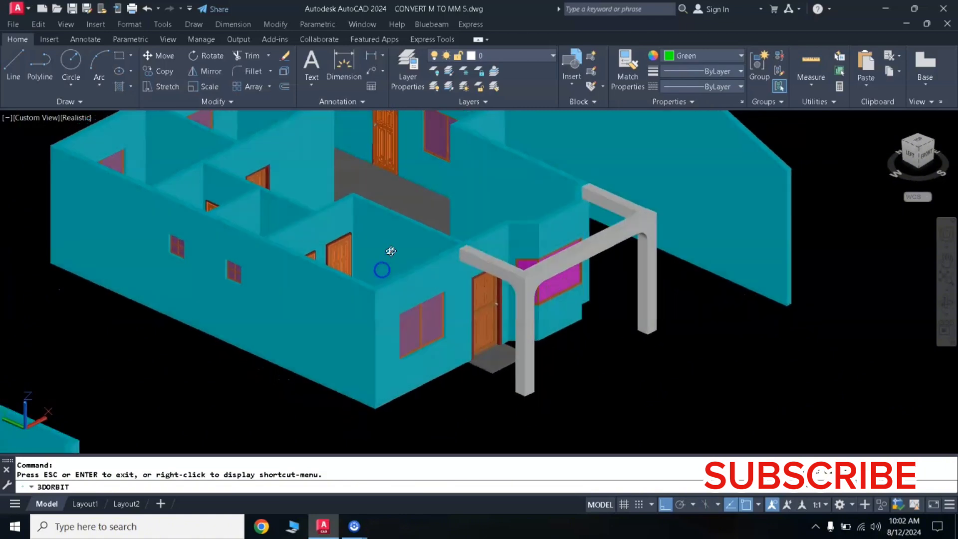
# - Zoom out to a top-down view and pan until the floor plans and elevations show
pyautogui.scroll(-2, 392, 248)
pyautogui.scroll(-1, 393, 248)
pyautogui.scroll(-1, 393, 247)
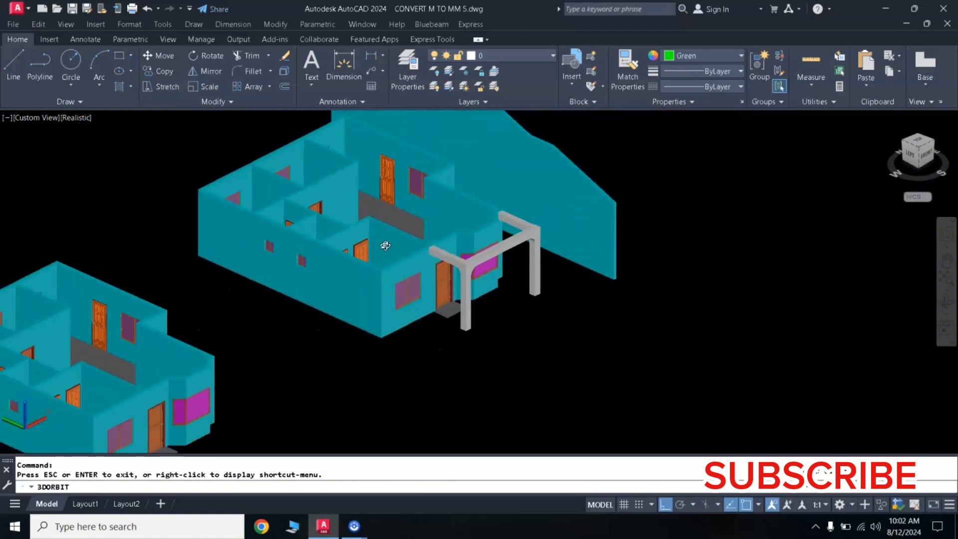
pyautogui.scroll(-1, 439, 236)
pyautogui.moveTo(439, 235); pyautogui.dragTo(525, 218, button='middle')
pyautogui.scroll(2, 638, 238)
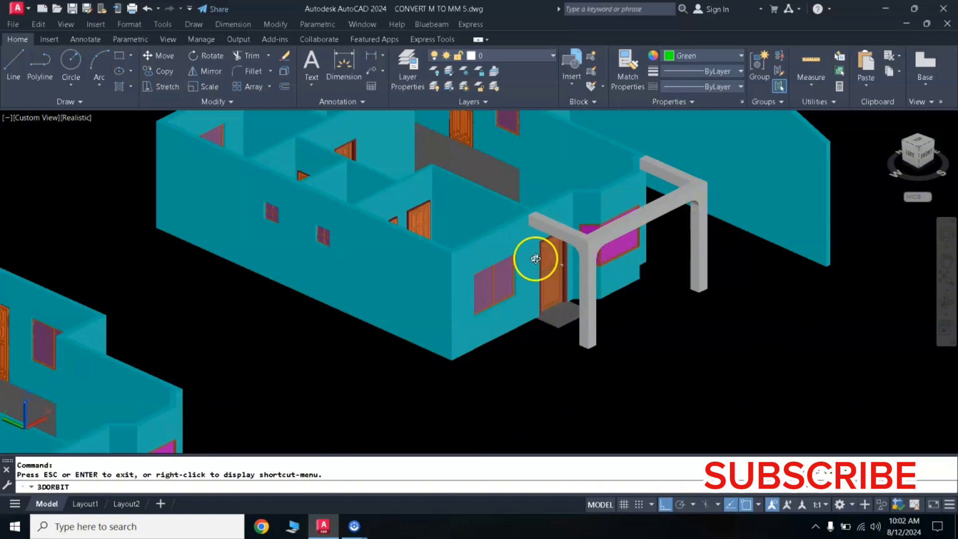
pyautogui.scroll(-1, 535, 258)
pyautogui.scroll(-1, 524, 256)
pyautogui.scroll(-1, 524, 257)
pyautogui.scroll(-1, 509, 269)
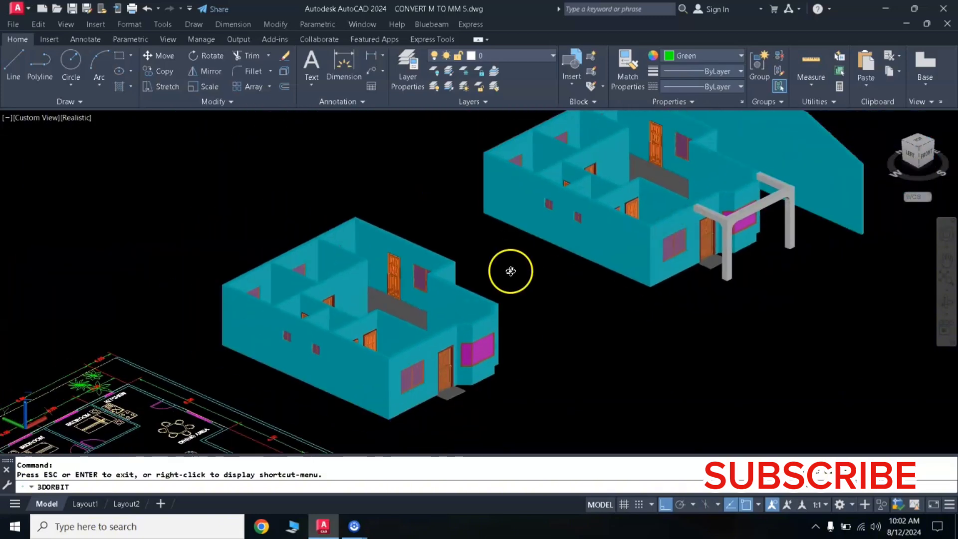
pyautogui.moveTo(511, 271)
pyautogui.mouseDown()
pyautogui.moveTo(387, 300)
pyautogui.moveTo(507, 284)
pyautogui.moveTo(456, 301)
pyautogui.mouseUp()
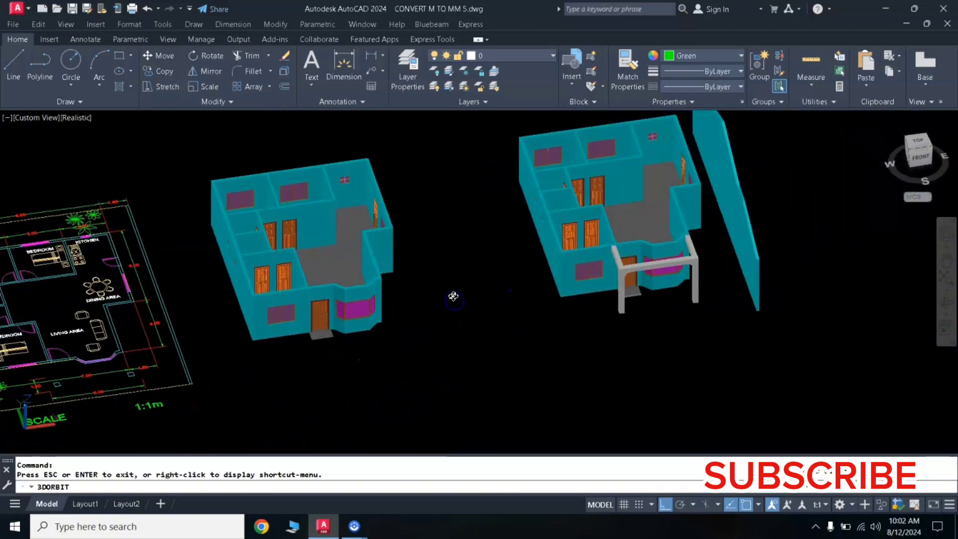
pyautogui.moveTo(453, 297)
pyautogui.mouseDown(button='middle')
pyautogui.moveTo(705, 317)
pyautogui.moveTo(711, 274)
pyautogui.mouseUp(button='middle')
pyautogui.moveTo(376, 278)
pyautogui.mouseDown(button='middle')
pyautogui.moveTo(722, 274)
pyautogui.moveTo(624, 275)
pyautogui.moveTo(368, 307)
pyautogui.moveTo(355, 362)
pyautogui.mouseUp(button='middle')
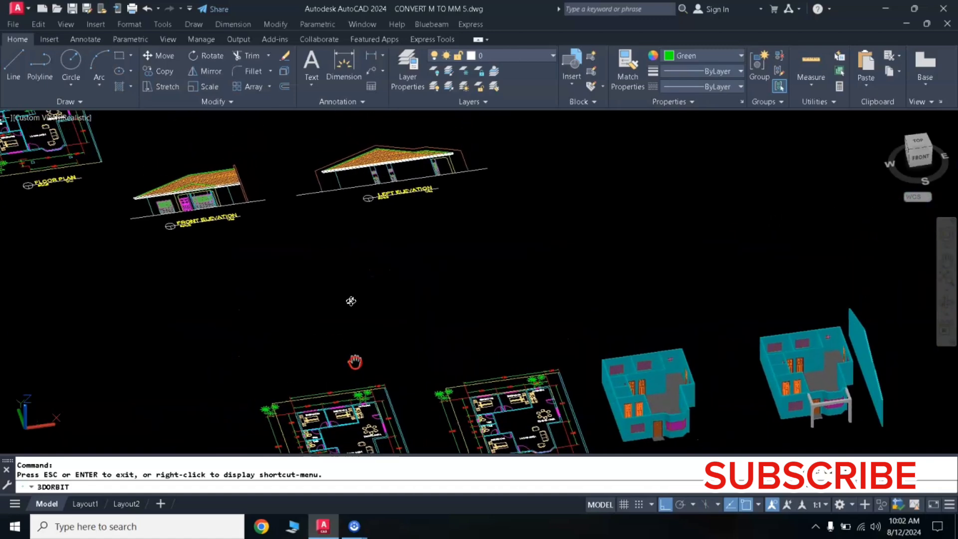
# - Zoom and pan onto the front elevation, orbiting it to a flatter angle
pyautogui.scroll(1, 406, 246)
pyautogui.scroll(2, 278, 220)
pyautogui.scroll(2, 284, 214)
pyautogui.scroll(3, 342, 230)
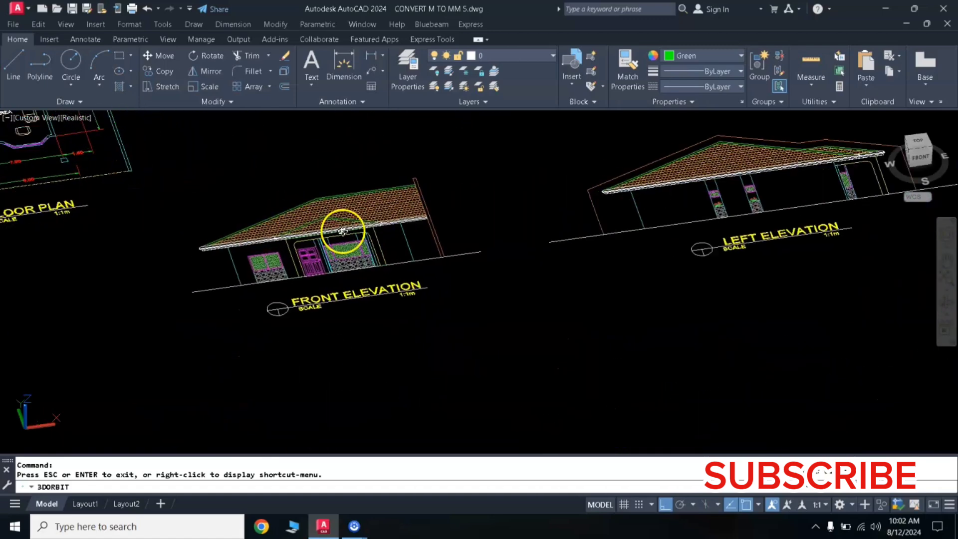
pyautogui.moveTo(342, 231); pyautogui.dragTo(345, 264, button='middle')
pyautogui.scroll(1, 349, 285)
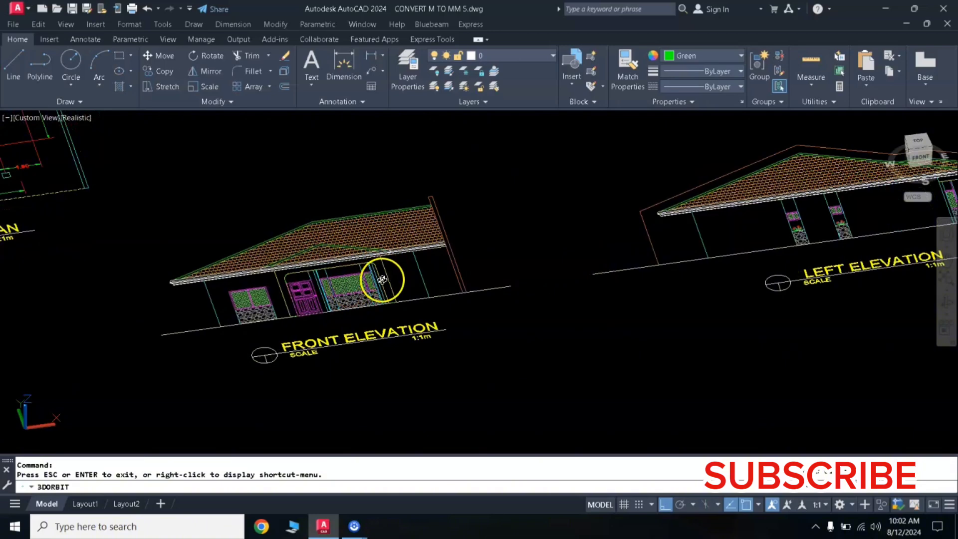
pyautogui.moveTo(397, 271); pyautogui.dragTo(543, 296)
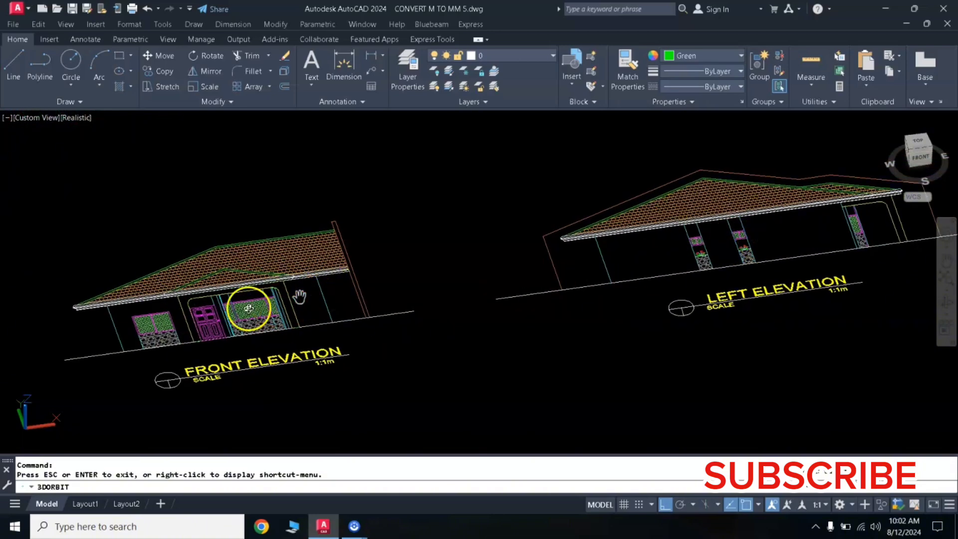
# - Frame the front elevation's entrance door and windows close up, then exit 3DORBIT
pyautogui.scroll(1, 224, 302)
pyautogui.scroll(1, 229, 293)
pyautogui.scroll(2, 231, 297)
pyautogui.scroll(2, 231, 298)
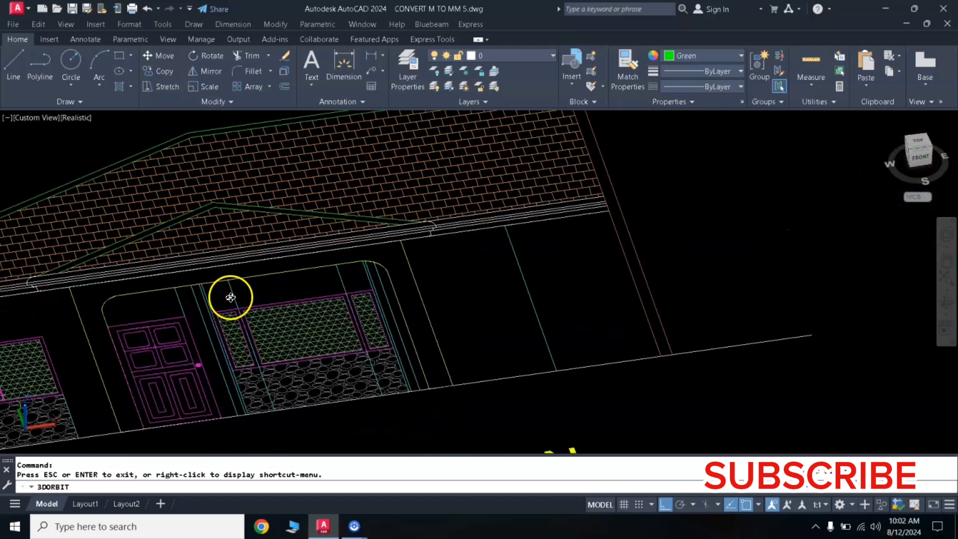
pyautogui.moveTo(165, 301); pyautogui.dragTo(282, 269, button='middle')
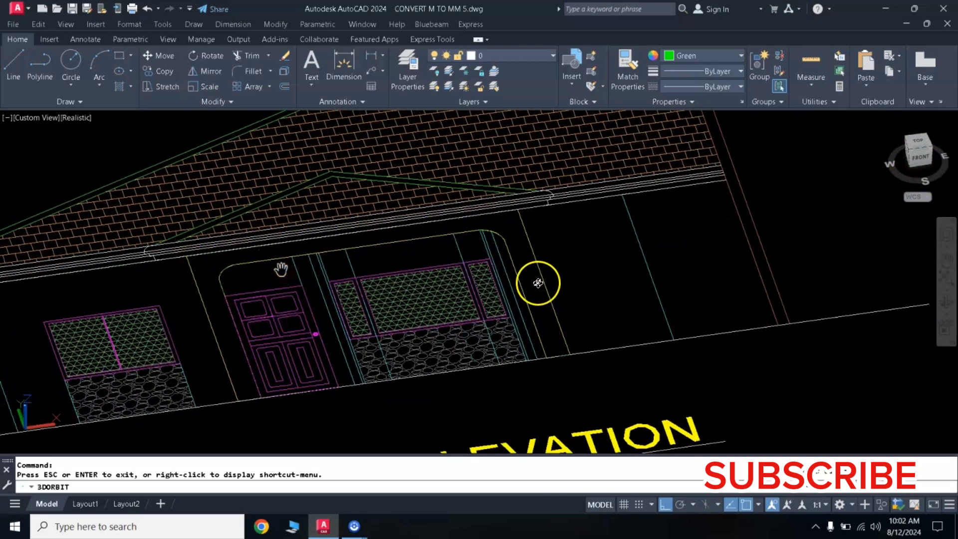
pyautogui.scroll(-1, 221, 308)
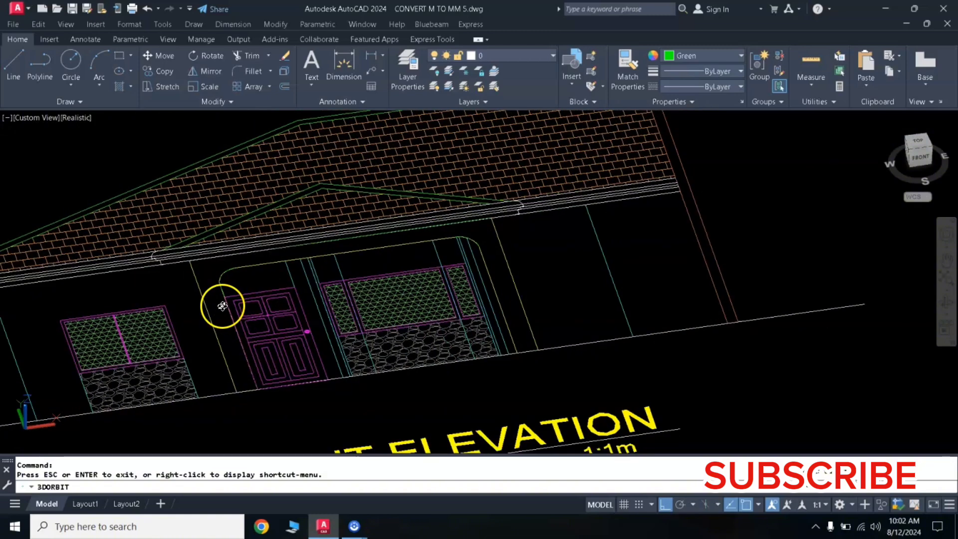
pyautogui.press('Escape')
pyautogui.write('B')
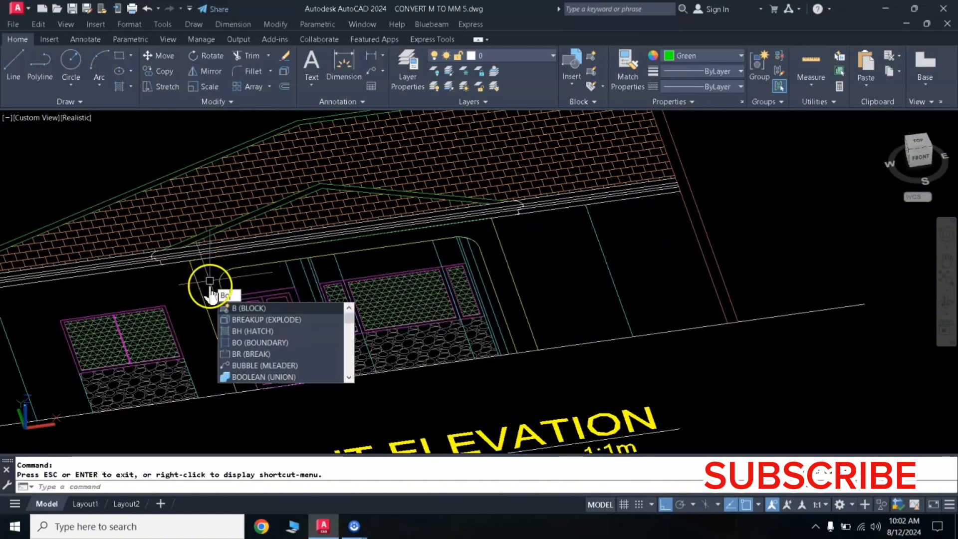
# - Create a BOUNDARY polyline around the front elevation's entrance area and select it
pyautogui.write('o')
pyautogui.press('Return')
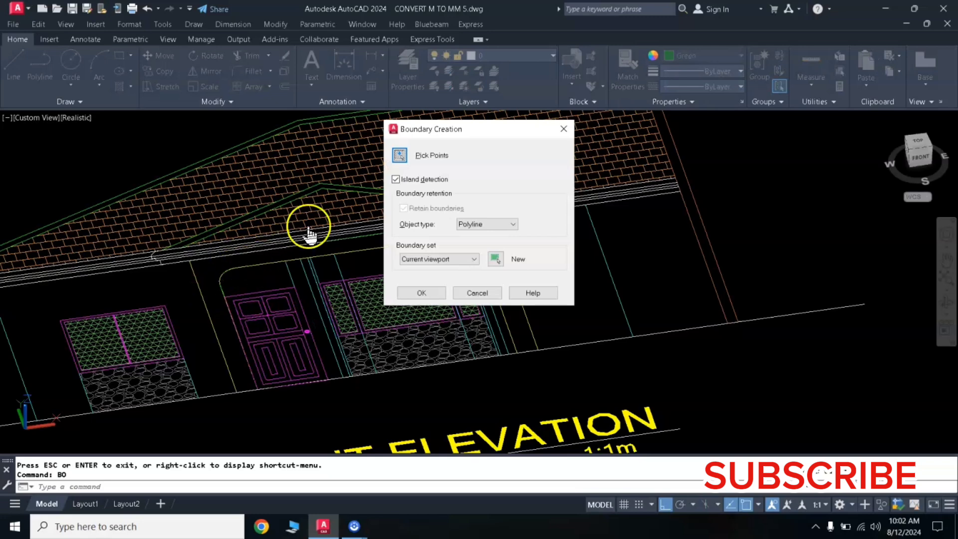
pyautogui.click(400, 158)
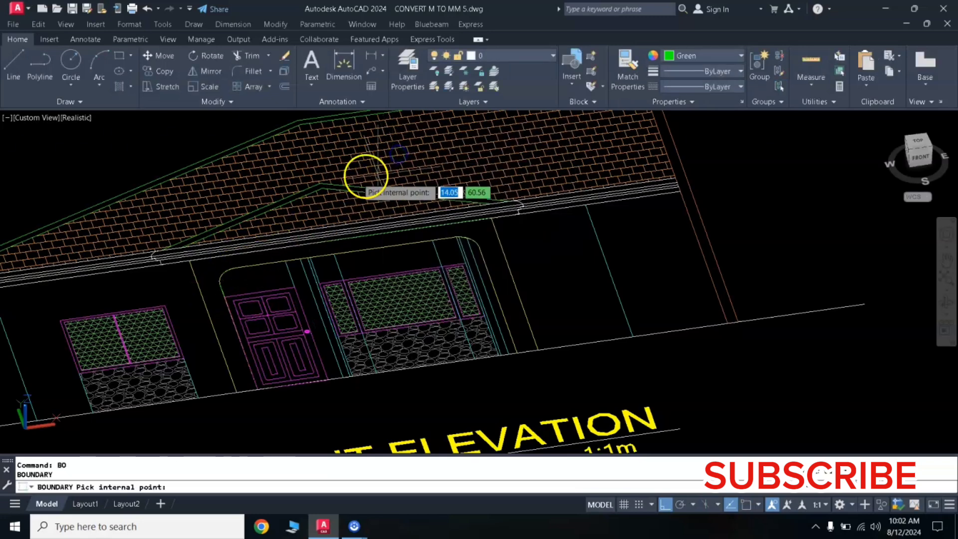
pyautogui.click(202, 272)
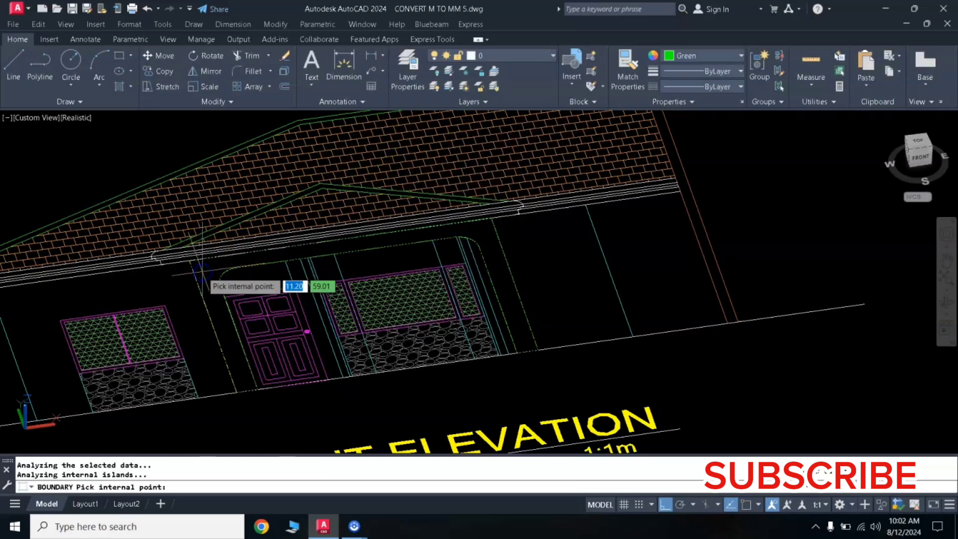
pyautogui.rightClick(203, 274)
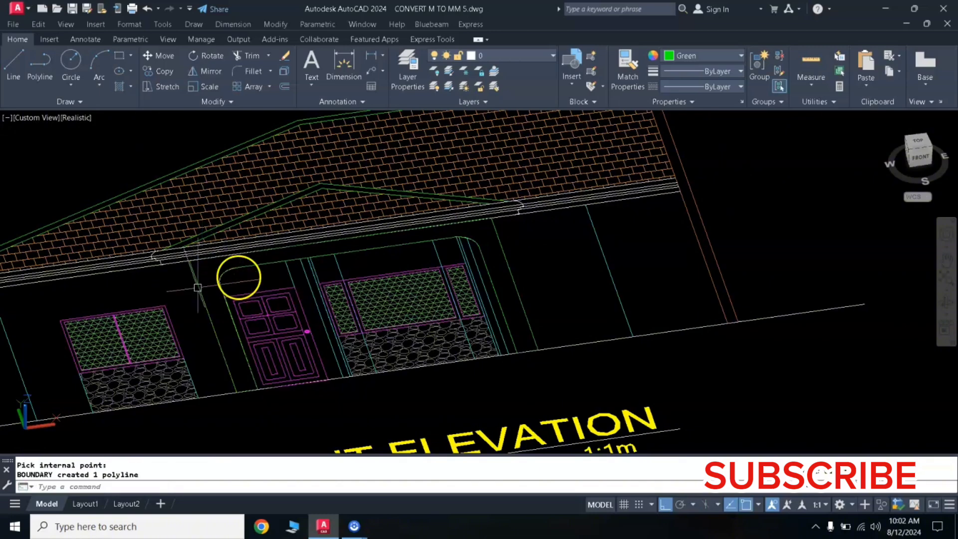
pyautogui.click(205, 275)
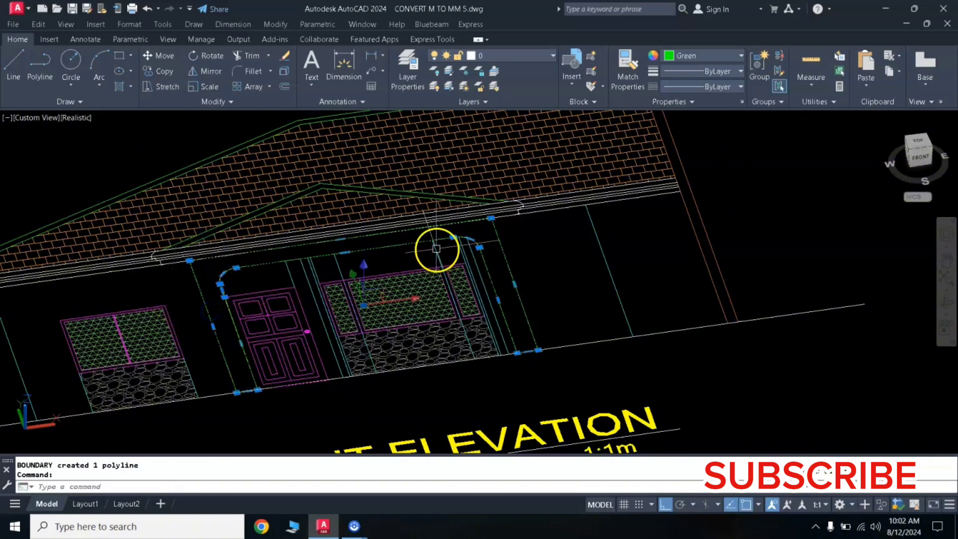
# - Move the traced arch outline, with Ortho off, into empty space below the elevations
pyautogui.write('m')
pyautogui.press('Return')
pyautogui.click(299, 269)
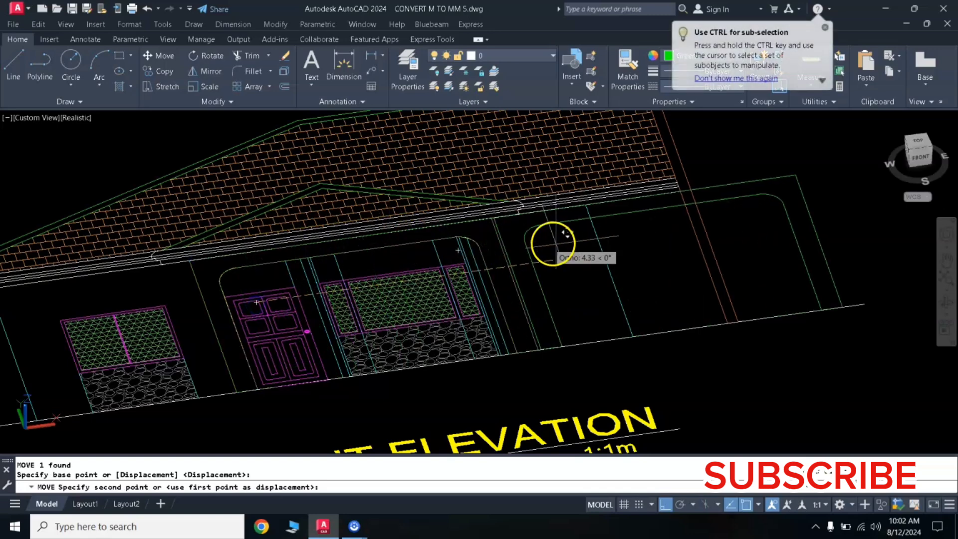
pyautogui.scroll(-5, 553, 244)
pyautogui.scroll(-2, 588, 231)
pyautogui.moveTo(267, 224); pyautogui.dragTo(376, 286, button='middle')
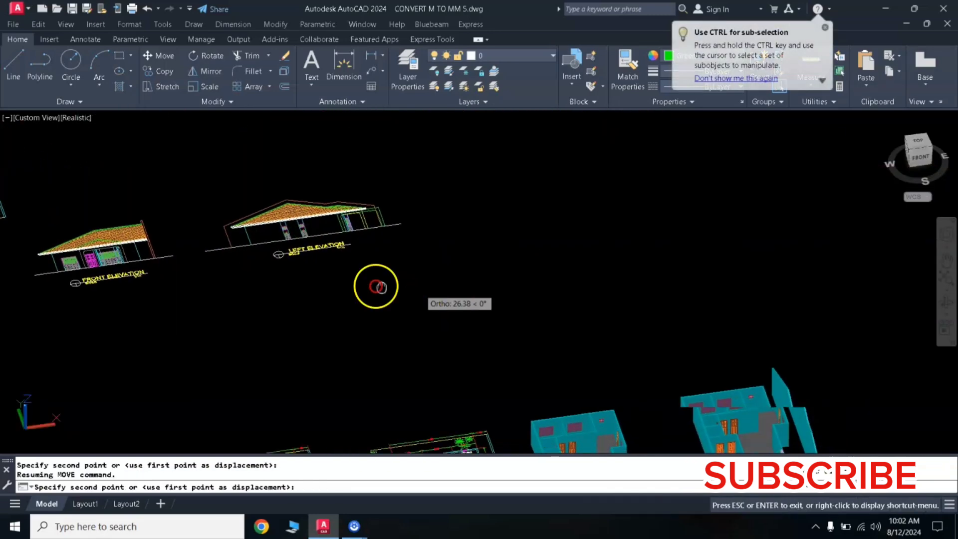
pyautogui.moveTo(289, 284); pyautogui.dragTo(350, 287, button='middle')
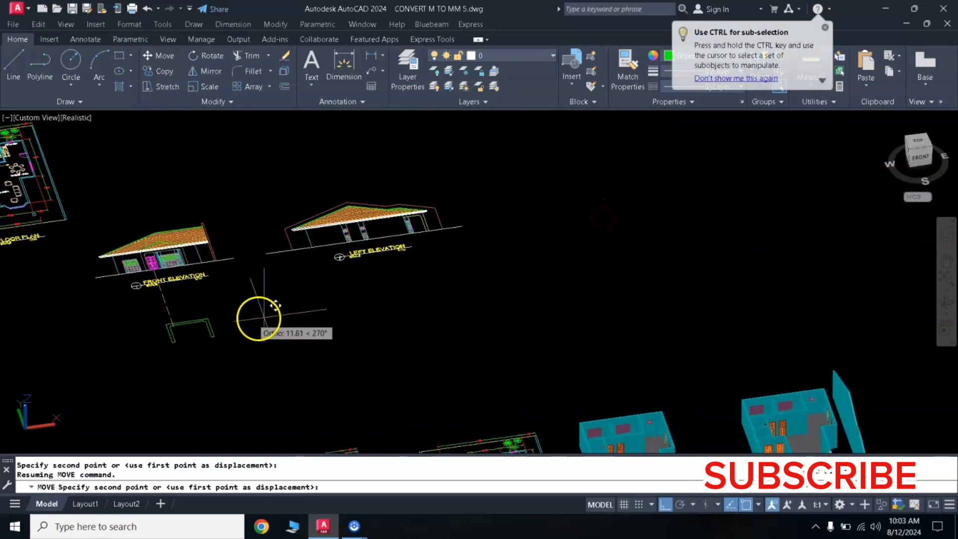
pyautogui.click(666, 505)
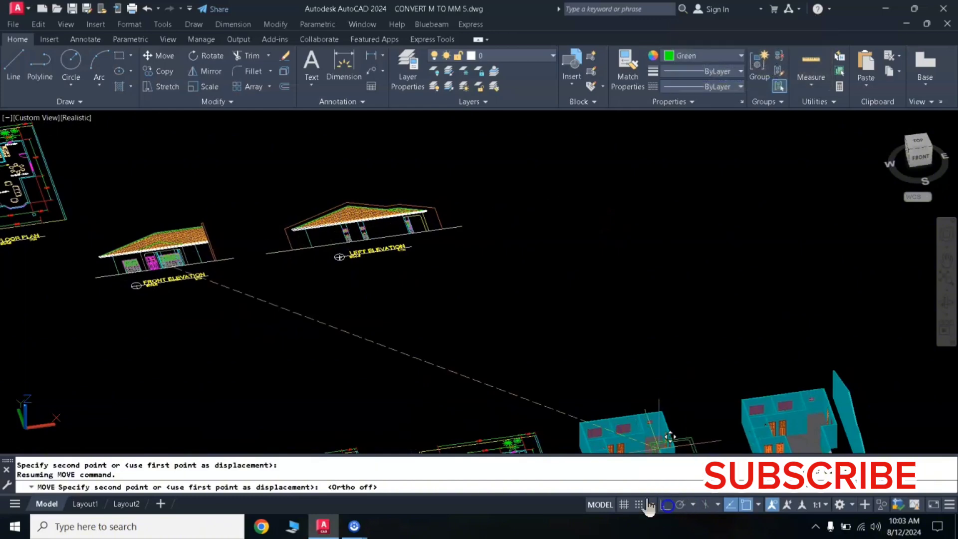
pyautogui.click(269, 309)
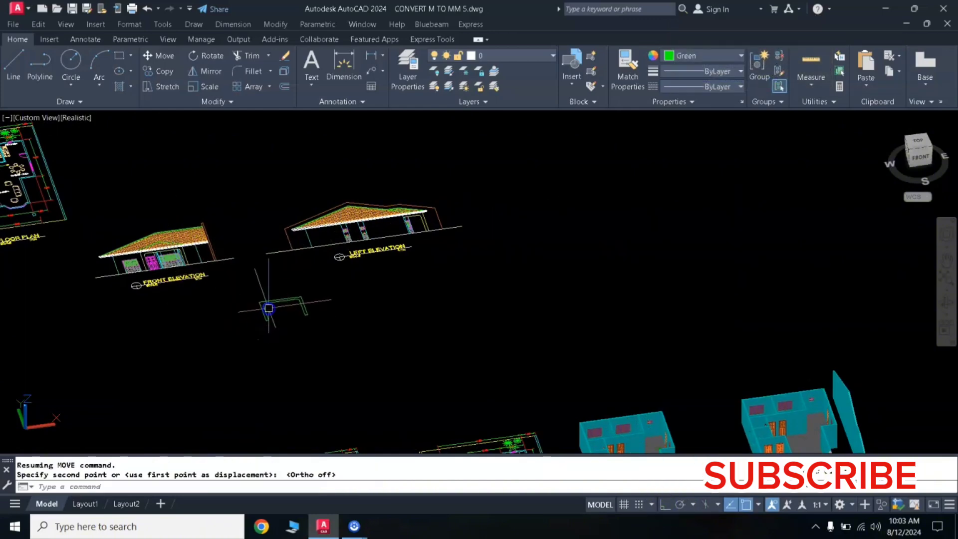
# - Pan the view over to the left elevation's roof end
pyautogui.scroll(3, 270, 295)
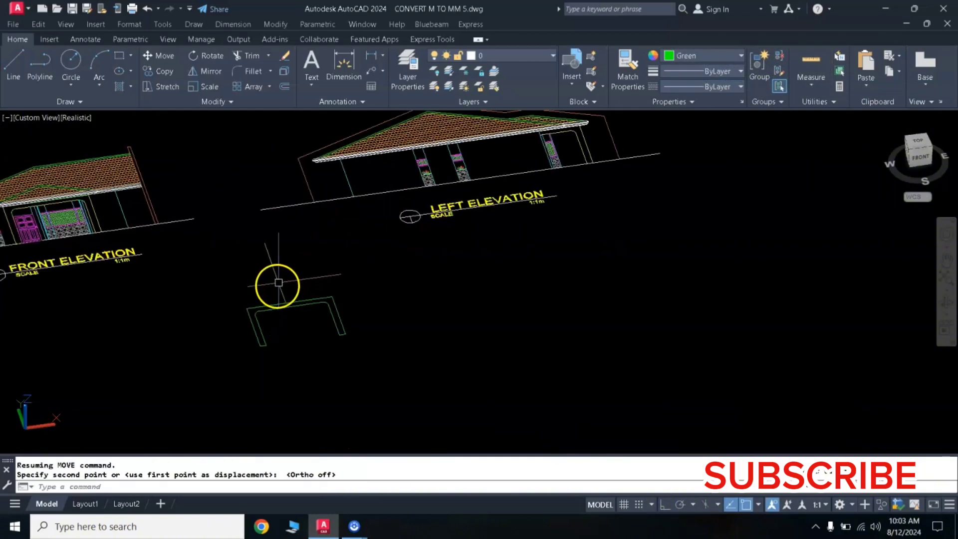
pyautogui.click(278, 283)
pyautogui.moveTo(394, 272); pyautogui.dragTo(231, 323, button='middle')
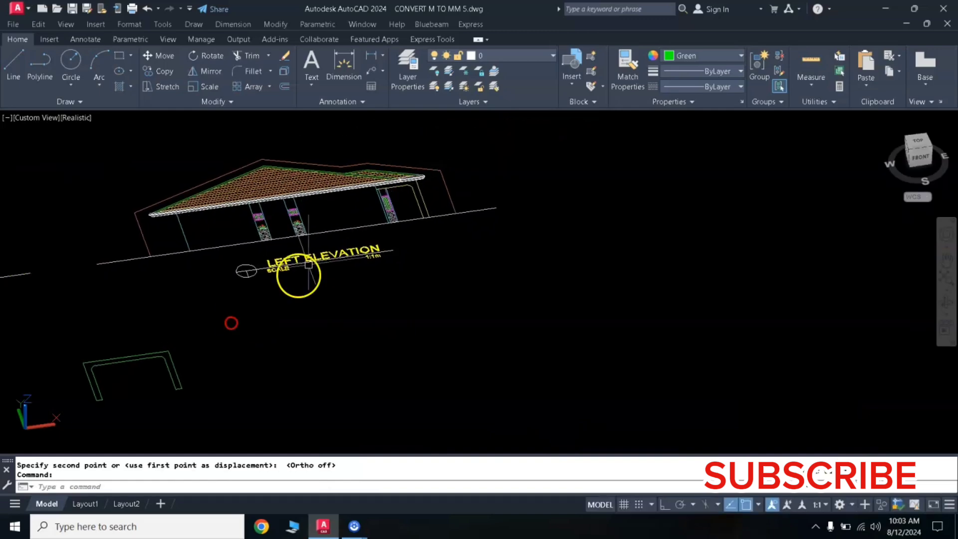
pyautogui.moveTo(401, 225); pyautogui.dragTo(407, 267, button='middle')
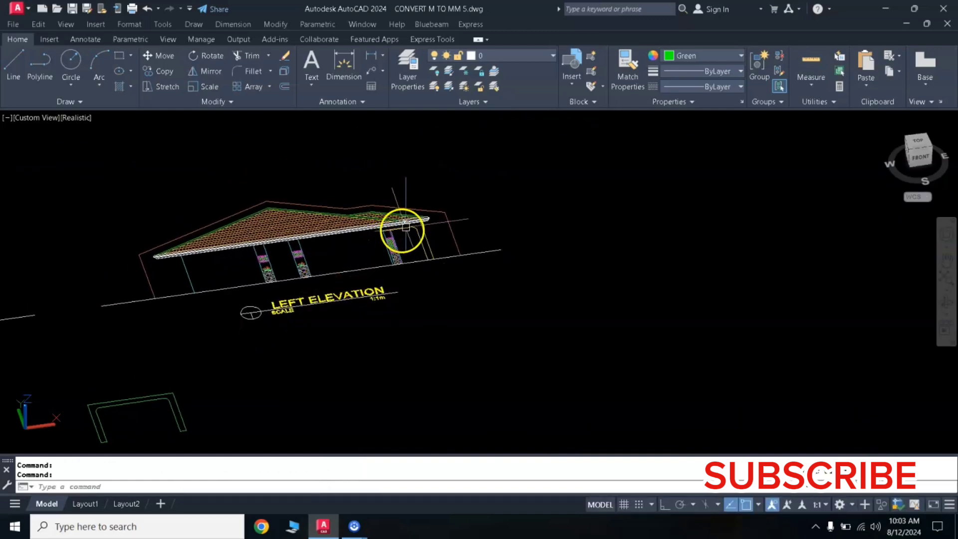
# - Trace the arch opening at the left elevation's right end with a BOUNDARY polyline
pyautogui.scroll(4, 406, 227)
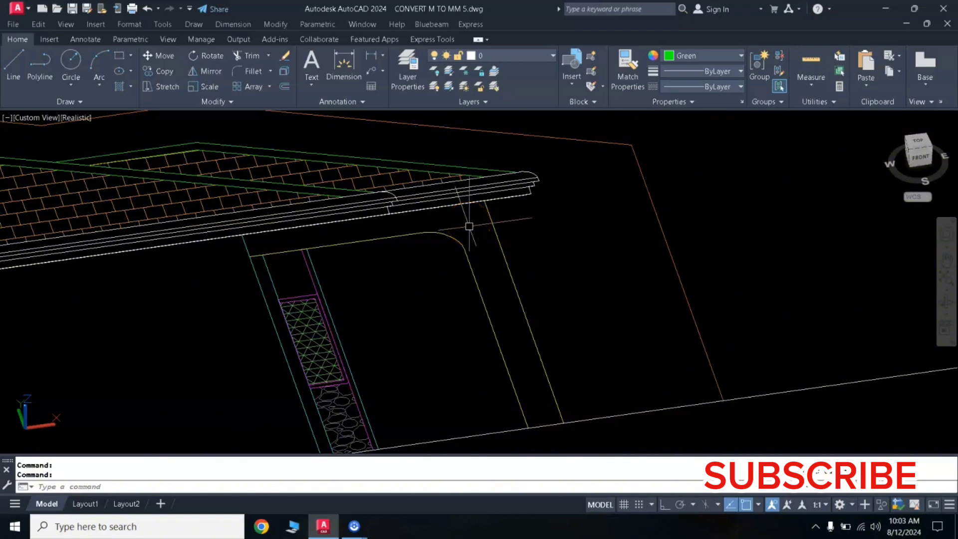
pyautogui.write('bo')
pyautogui.press('Return')
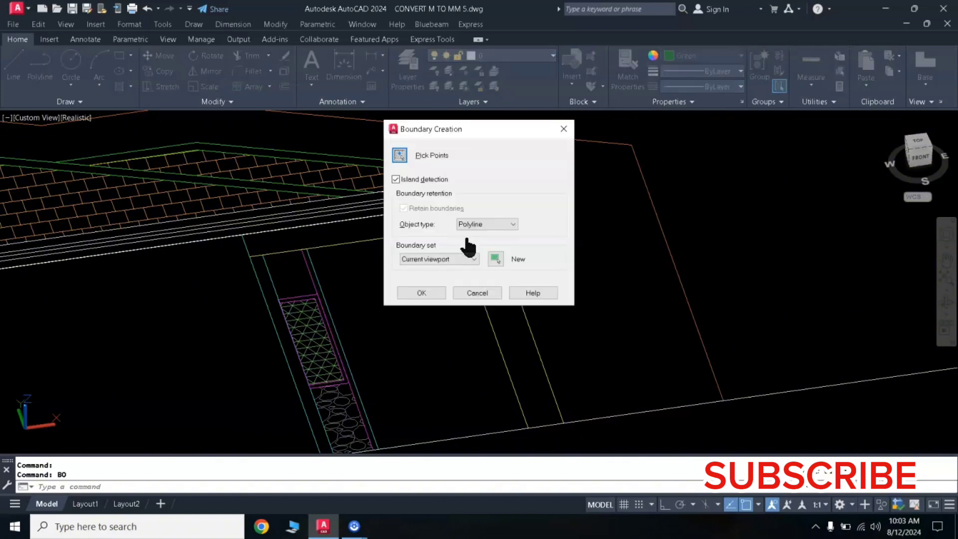
pyautogui.click(401, 159)
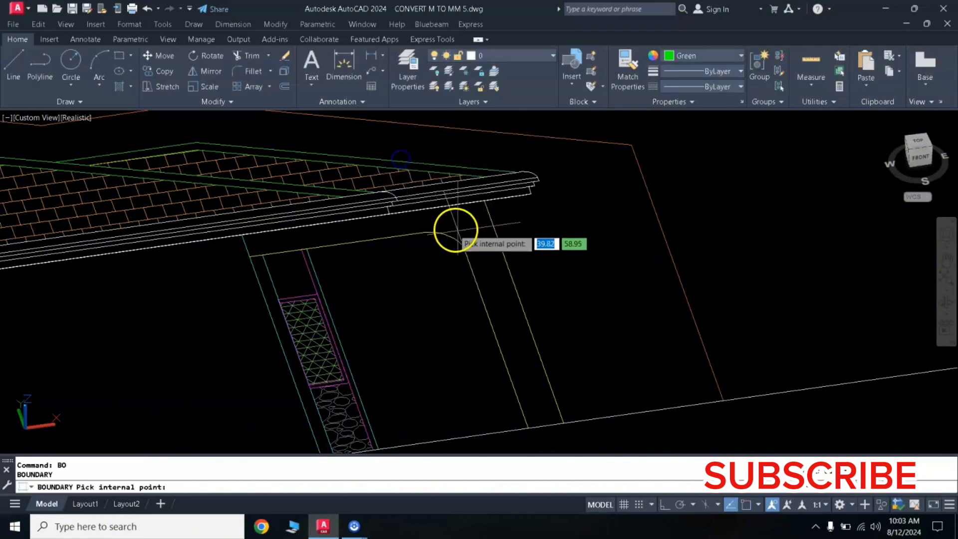
pyautogui.click(482, 236)
pyautogui.rightClick(482, 237)
pyautogui.scroll(-3, 482, 250)
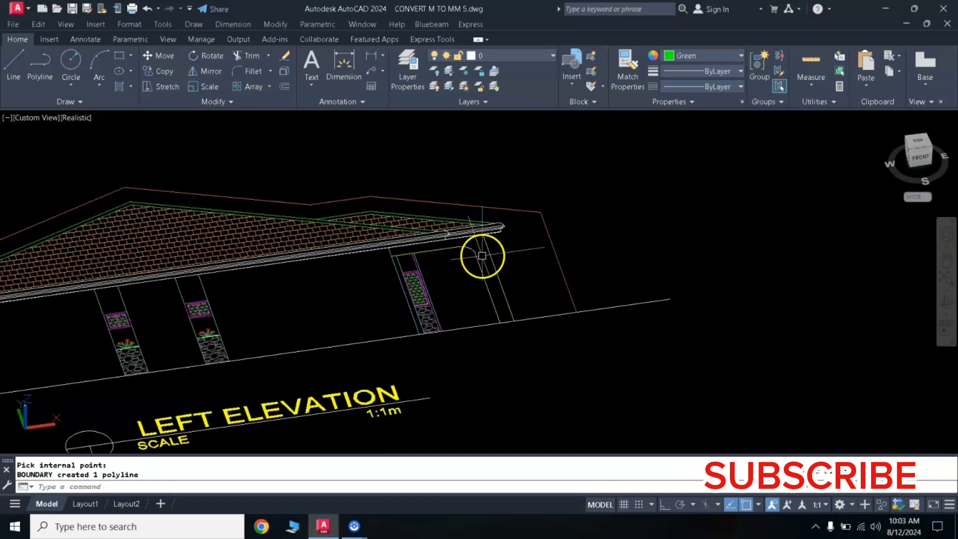
pyautogui.click(483, 277)
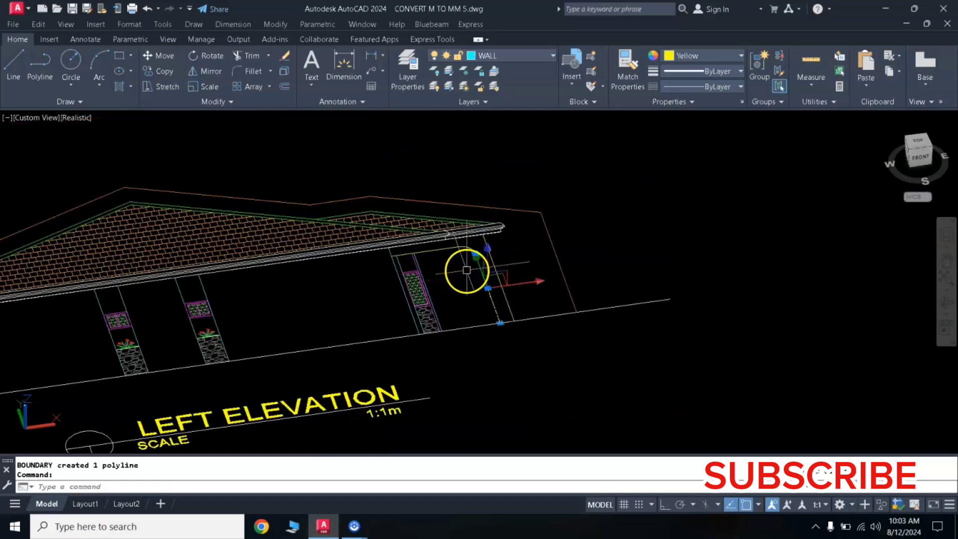
pyautogui.press('Escape')
pyautogui.scroll(3, 487, 241)
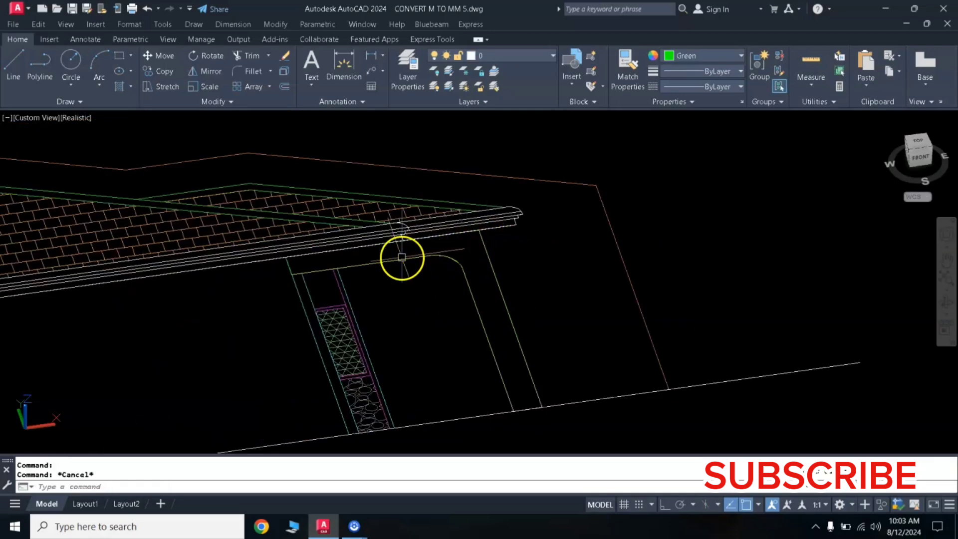
# - Copy the left-elevation arch outline into empty space beside the front arch outline
pyautogui.click(501, 294)
pyautogui.click(460, 315)
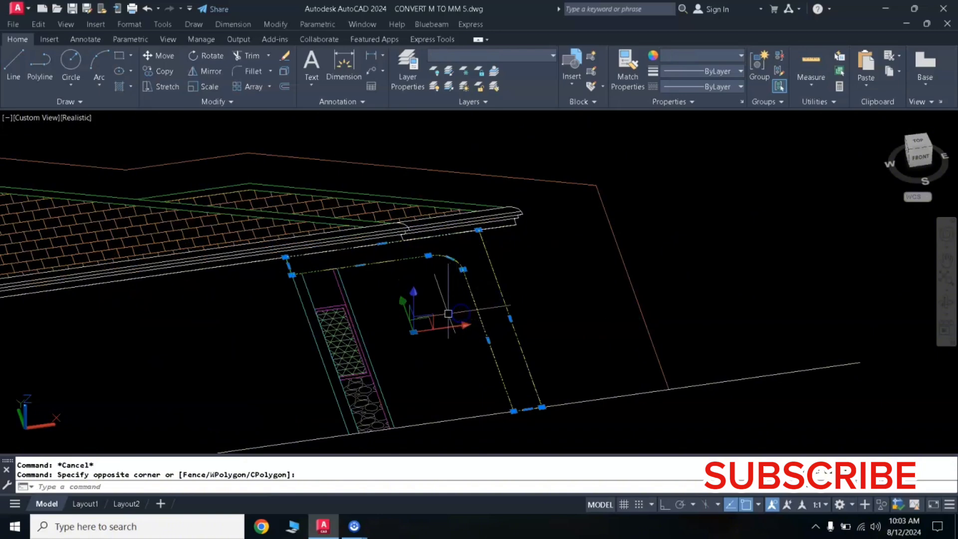
pyautogui.write('o')
pyautogui.press('Return')
pyautogui.click(427, 303)
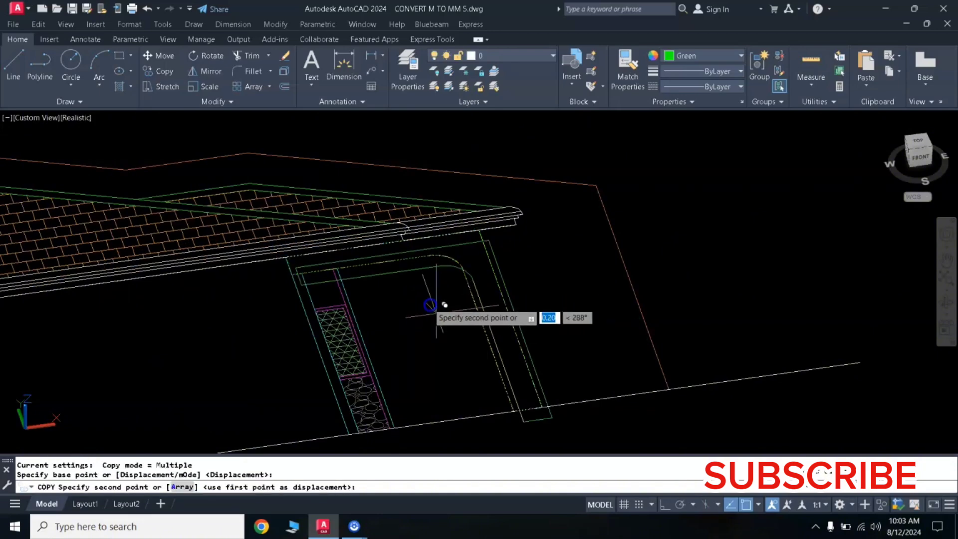
pyautogui.scroll(-5, 493, 329)
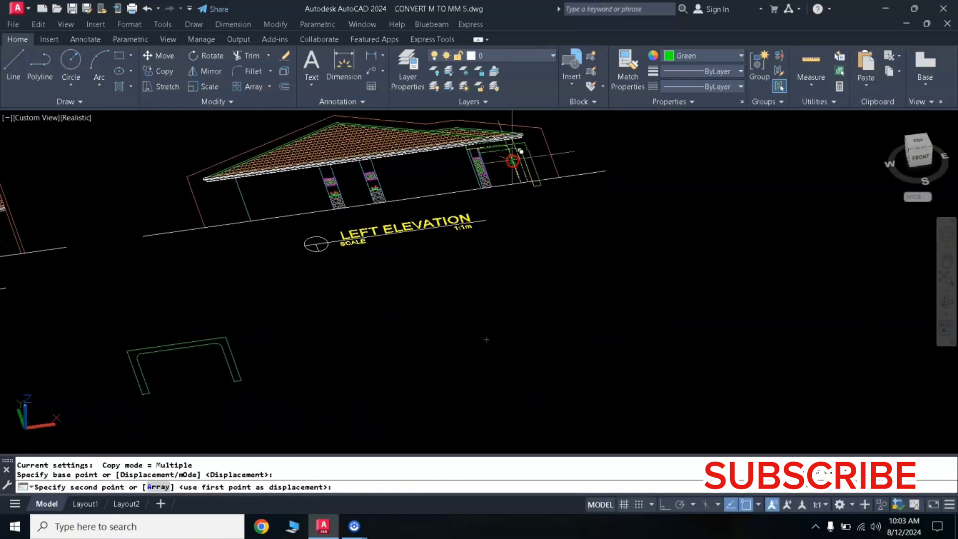
pyautogui.click(310, 345)
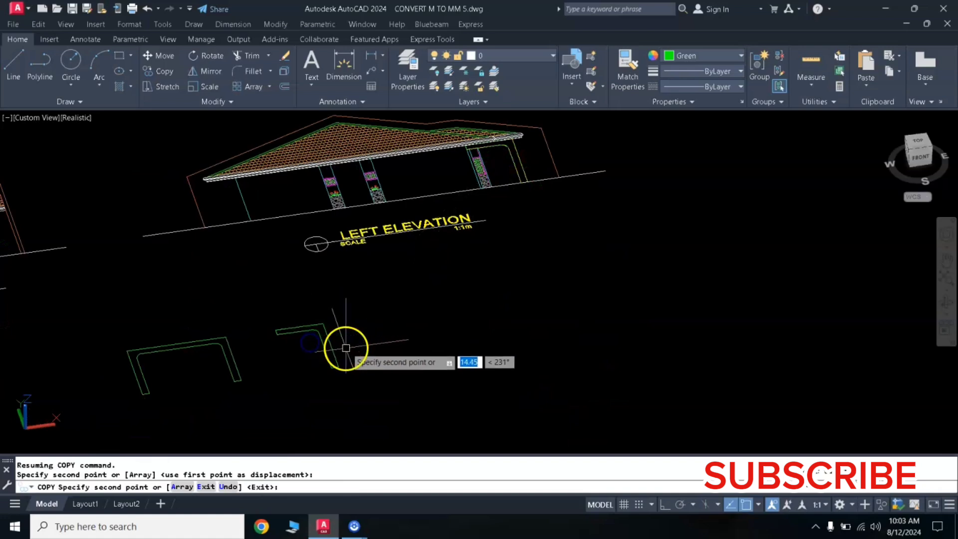
pyautogui.scroll(3, 310, 346)
pyautogui.moveTo(289, 342)
pyautogui.mouseDown(button='middle')
pyautogui.moveTo(434, 278)
pyautogui.moveTo(577, 251)
pyautogui.mouseUp(button='middle')
pyautogui.press('Return')
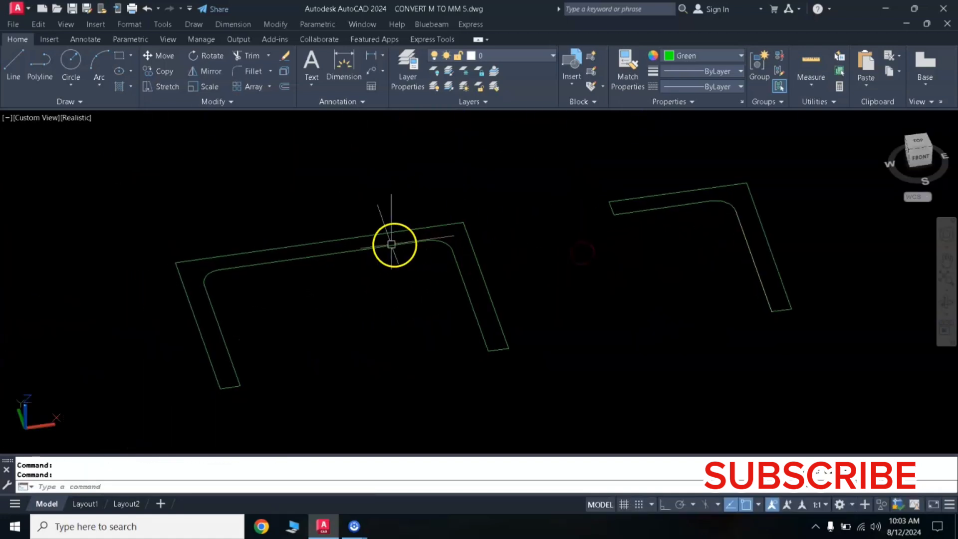
pyautogui.click(384, 246)
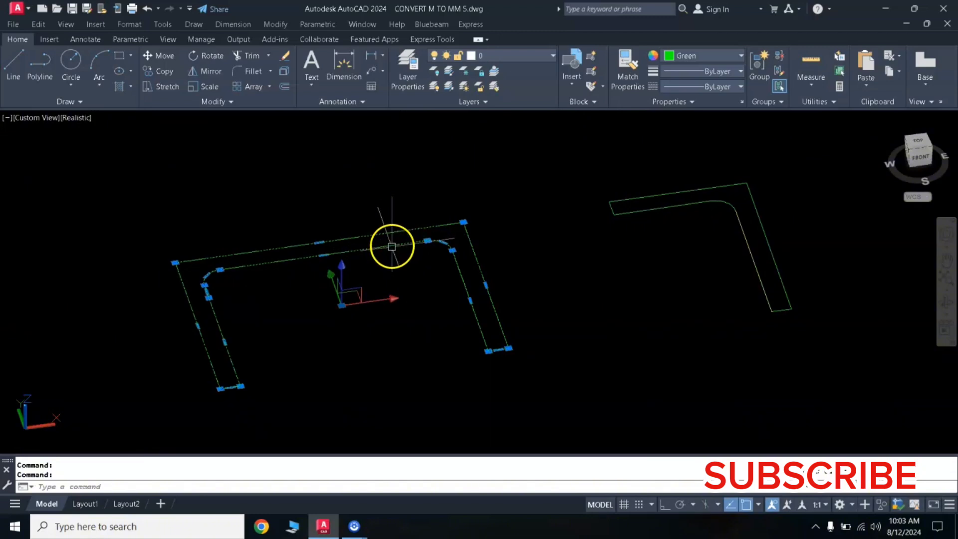
pyautogui.press('Escape')
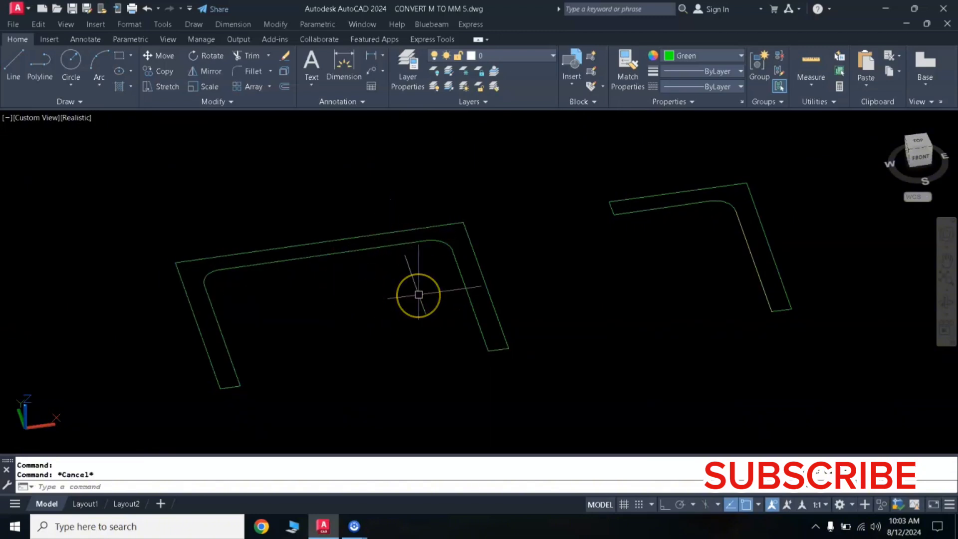
# - Extrude the U-shaped arch outline into a 0.3-high solid
pyautogui.write('ext')
pyautogui.press('Return')
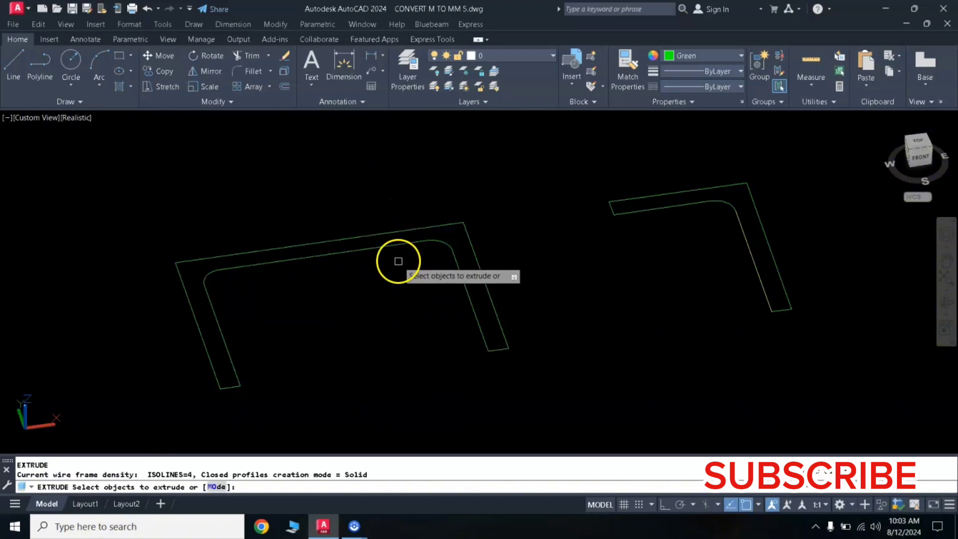
pyautogui.click(351, 234)
pyautogui.click(374, 211)
pyautogui.rightClick(380, 209)
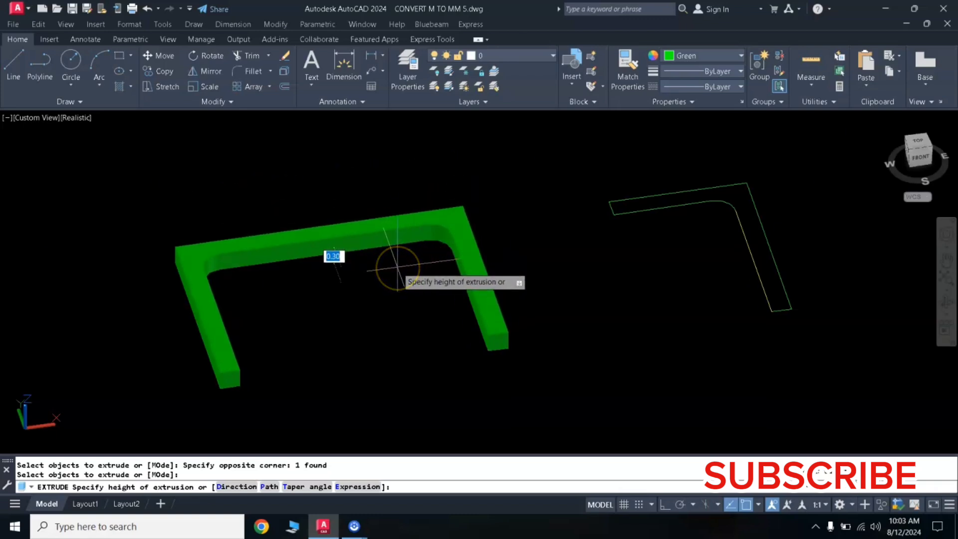
pyautogui.press('BackSpace')
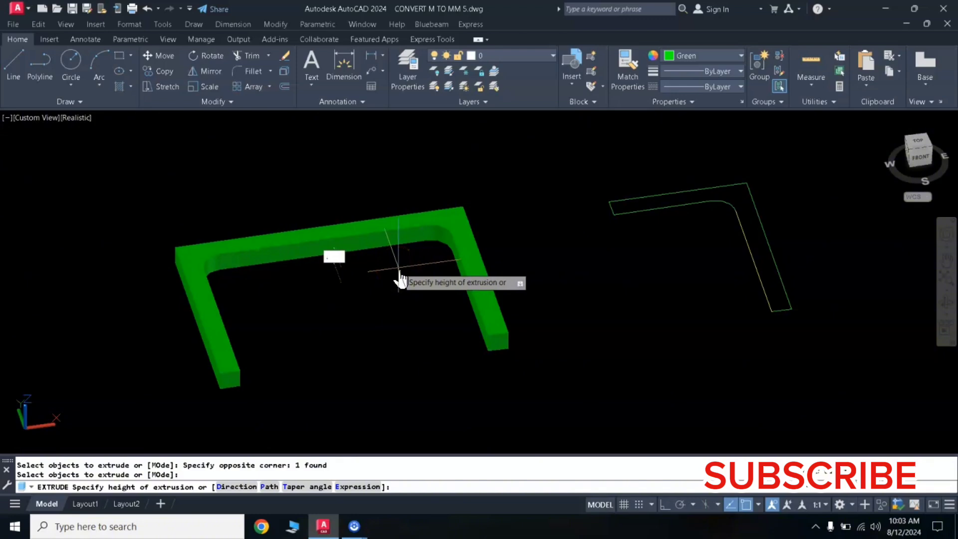
pyautogui.write('3')
pyautogui.press('Return')
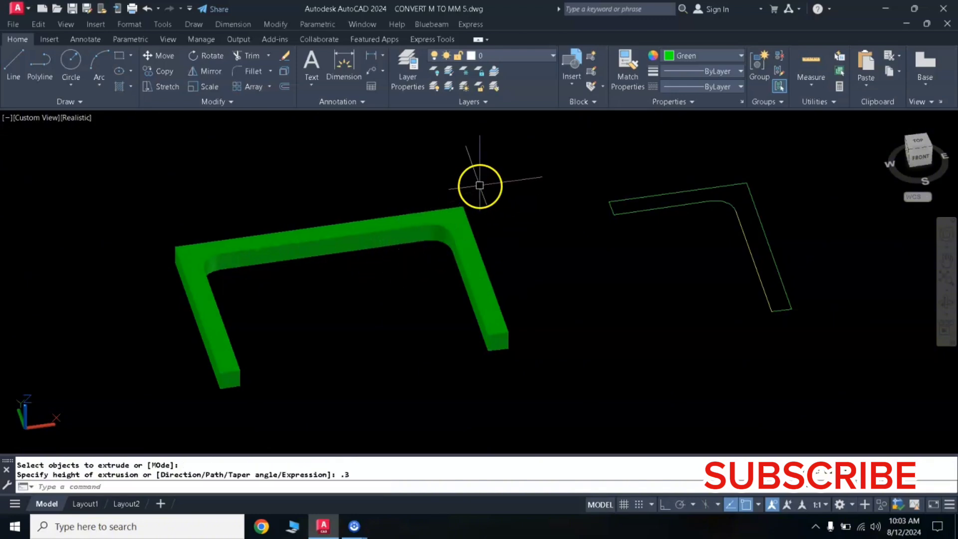
# - Recolour the new arch solid white and clear the selection
pyautogui.click(480, 184)
pyautogui.click(310, 314)
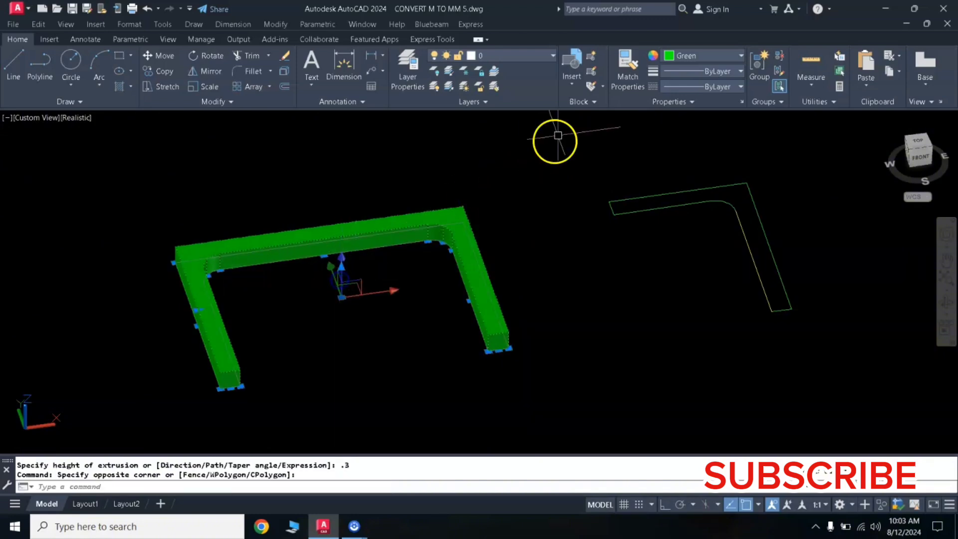
pyautogui.click(686, 58)
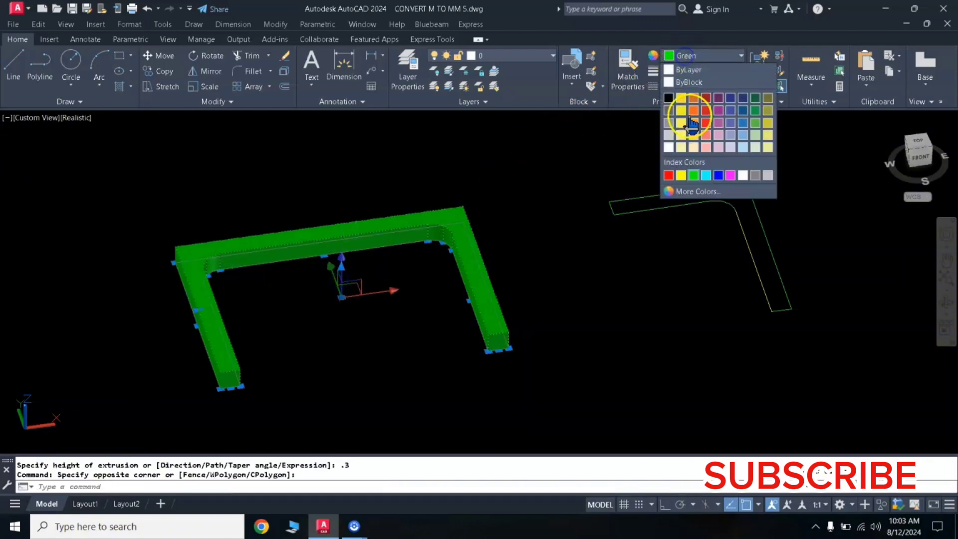
pyautogui.click(743, 175)
pyautogui.press('Escape')
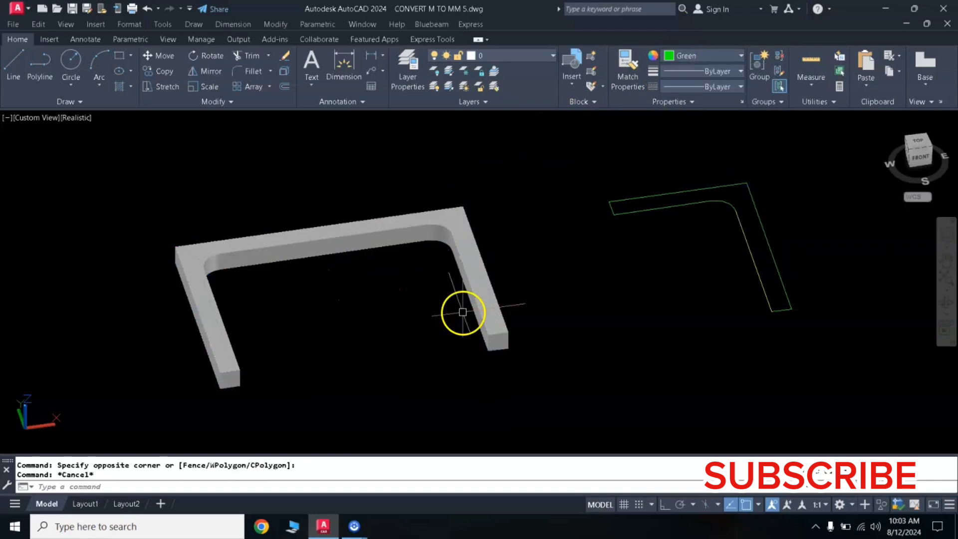
pyautogui.press('Escape')
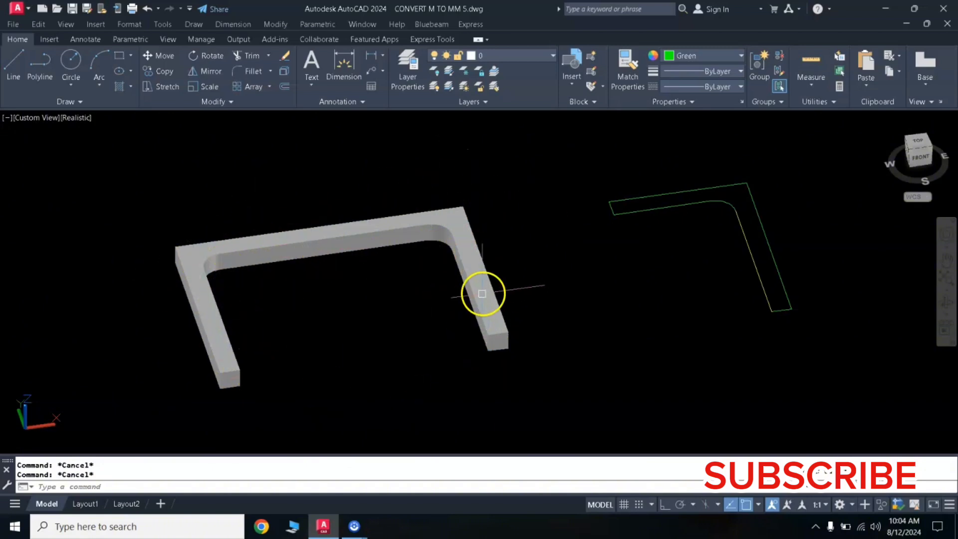
# - Rotate the arch solid 90 degrees with ROTATE3D about its bottom edge, Ortho on
pyautogui.click(531, 167)
pyautogui.click(154, 430)
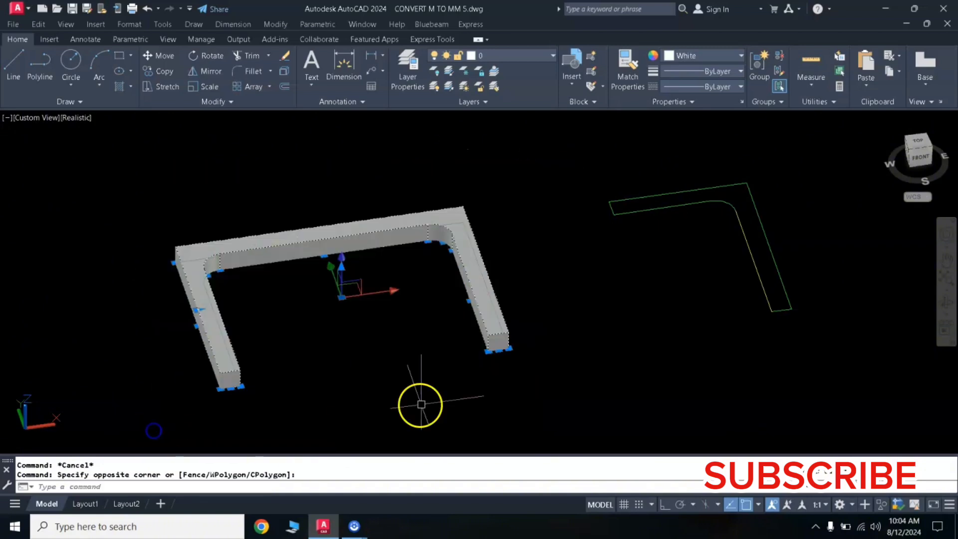
pyautogui.write('RO')
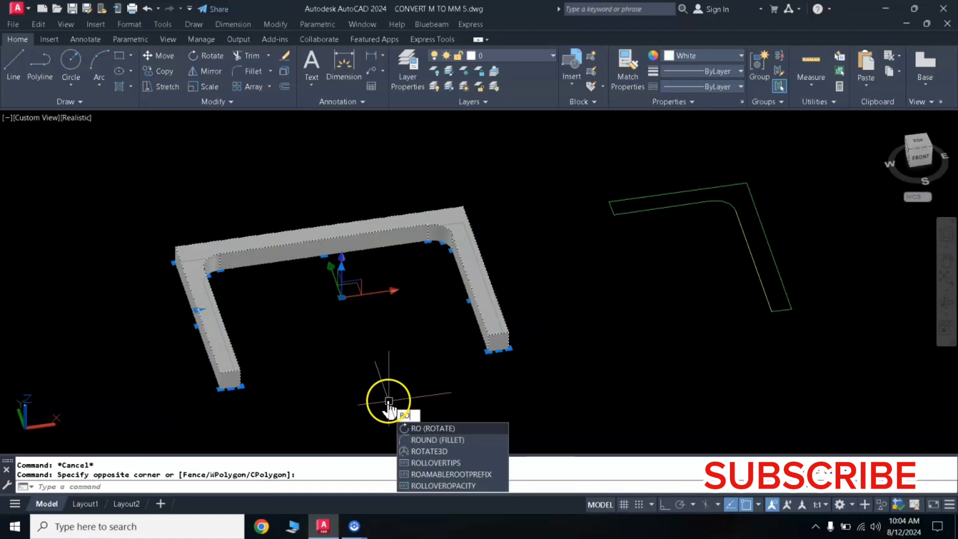
pyautogui.write('Te3')
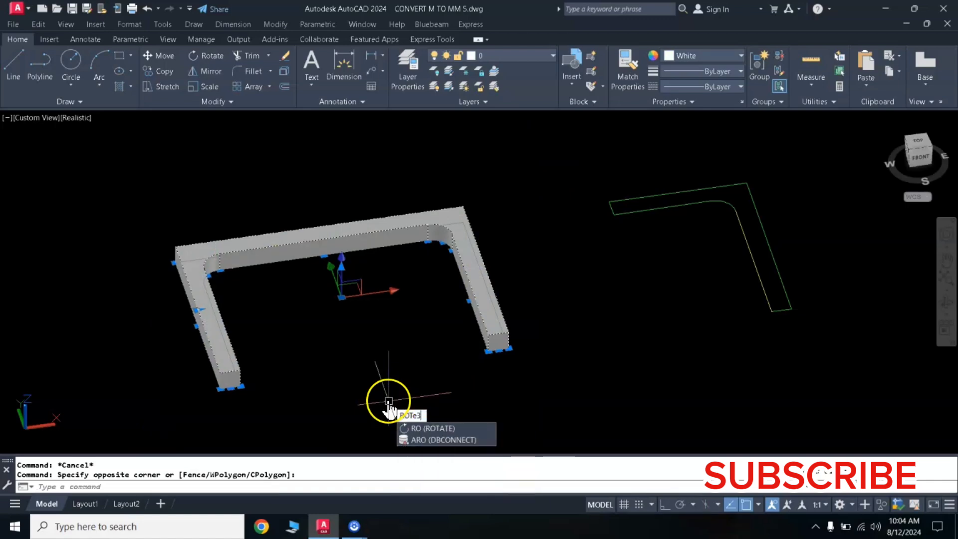
pyautogui.write('d')
pyautogui.press('Return')
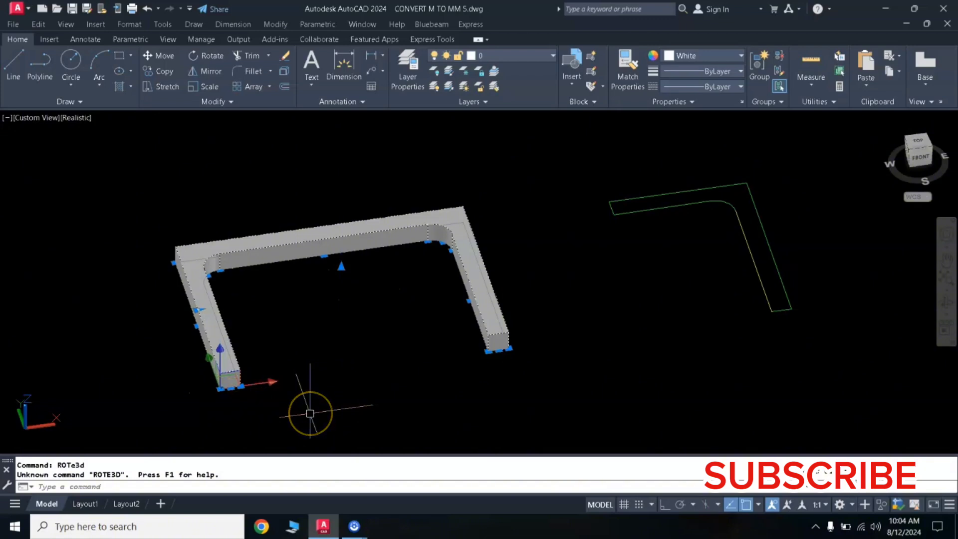
pyautogui.write('RO')
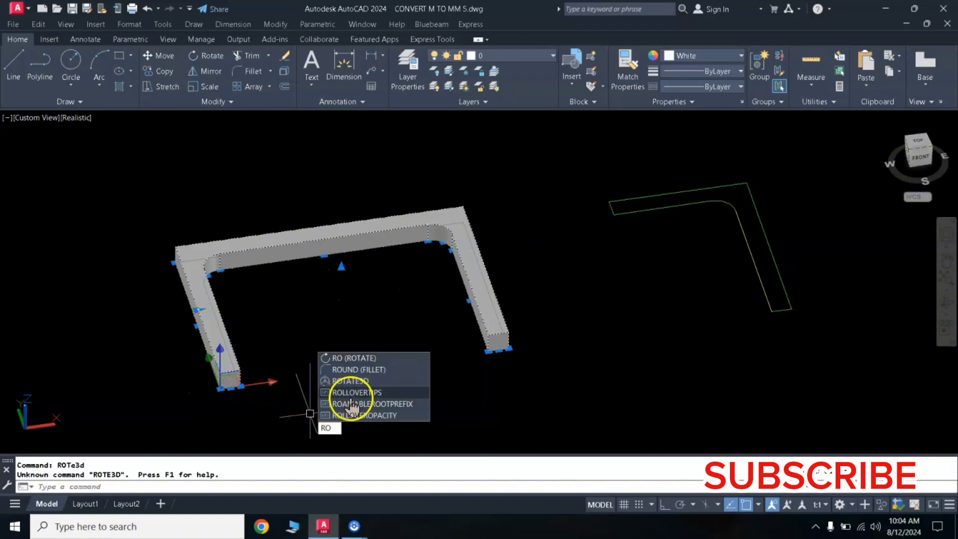
pyautogui.click(351, 381)
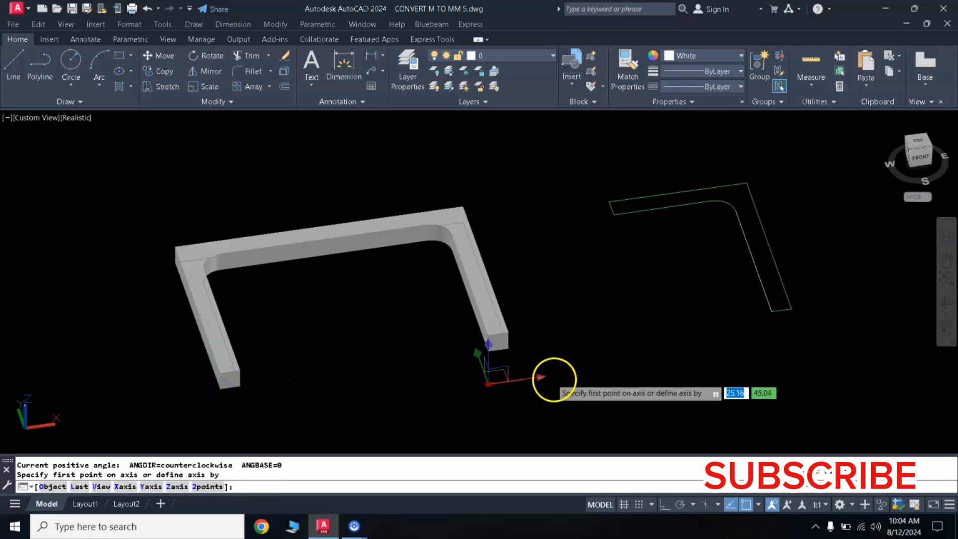
pyautogui.click(221, 387)
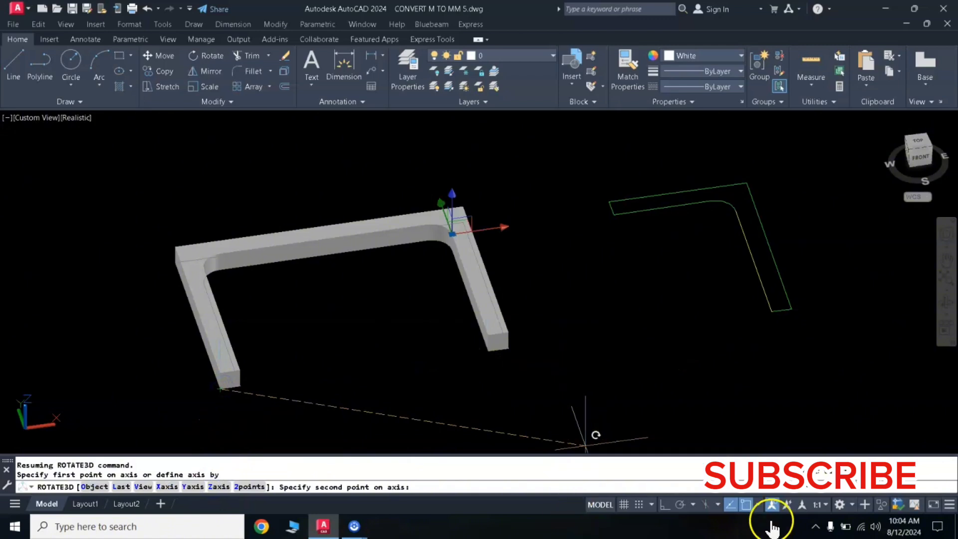
pyautogui.click(666, 504)
pyautogui.click(601, 355)
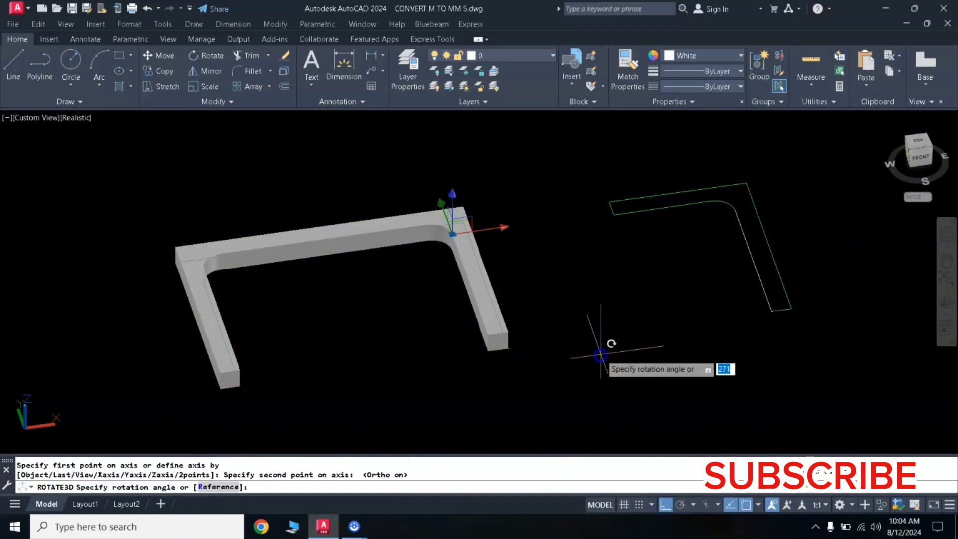
pyautogui.press('Return')
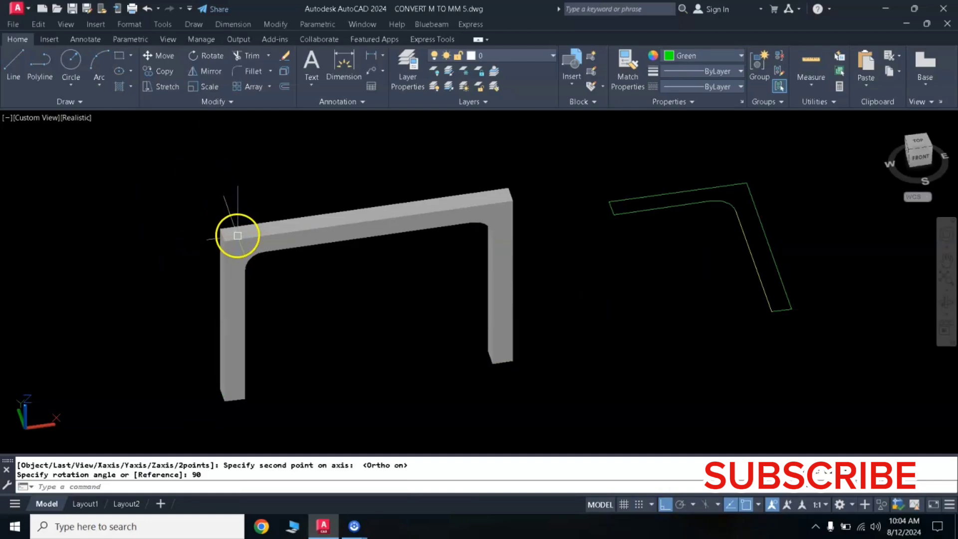
pyautogui.scroll(-8, 230, 243)
pyautogui.scroll(2, 601, 354)
pyautogui.scroll(5, 602, 358)
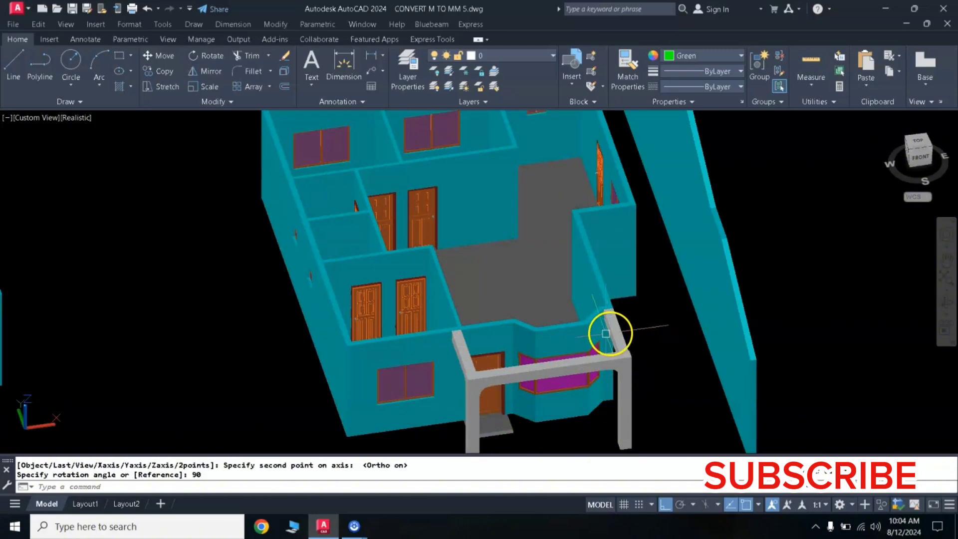
pyautogui.scroll(-5, 518, 343)
pyautogui.moveTo(300, 293); pyautogui.dragTo(493, 283, button='middle')
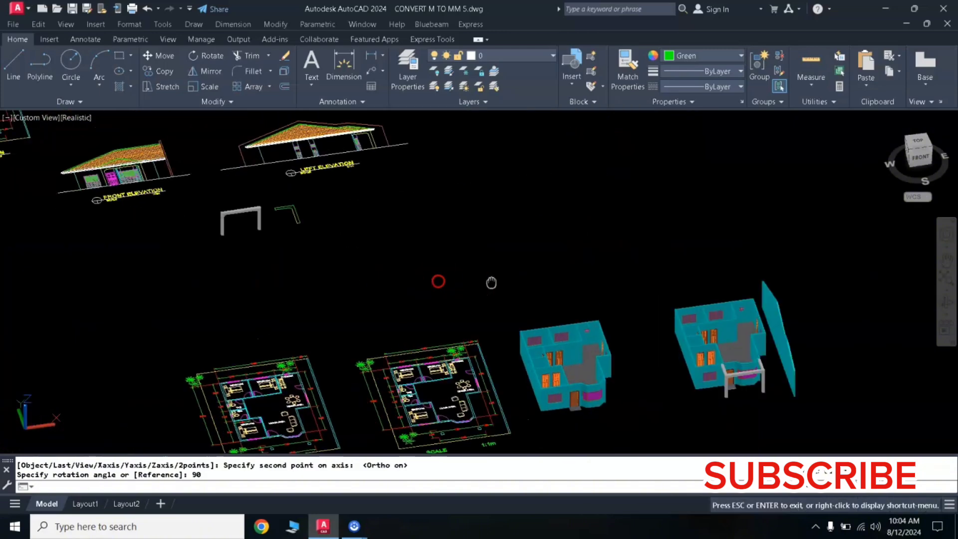
pyautogui.scroll(3, 276, 210)
pyautogui.scroll(3, 299, 220)
pyautogui.scroll(3, 346, 195)
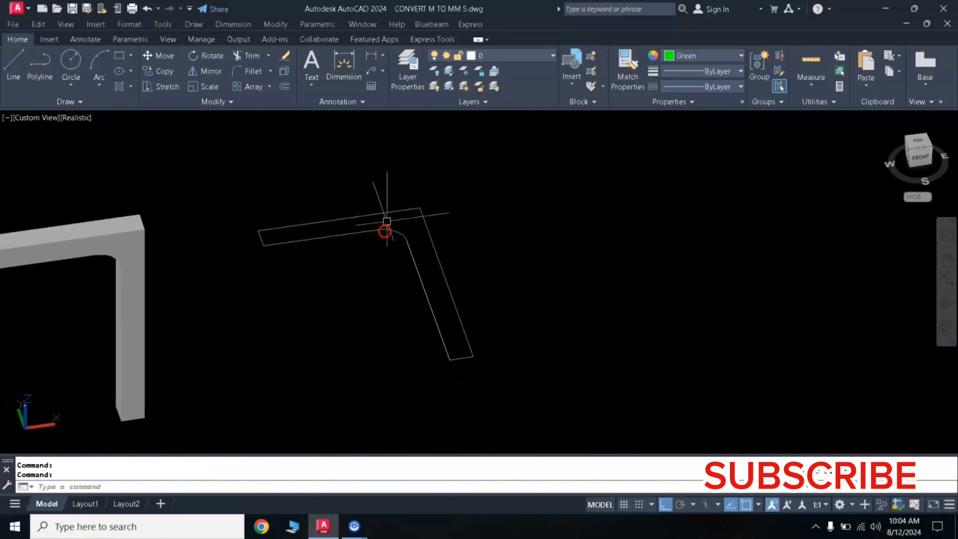
pyautogui.scroll(3, 384, 228)
pyautogui.scroll(-4, 390, 215)
pyautogui.moveTo(402, 214); pyautogui.dragTo(451, 226, button='middle')
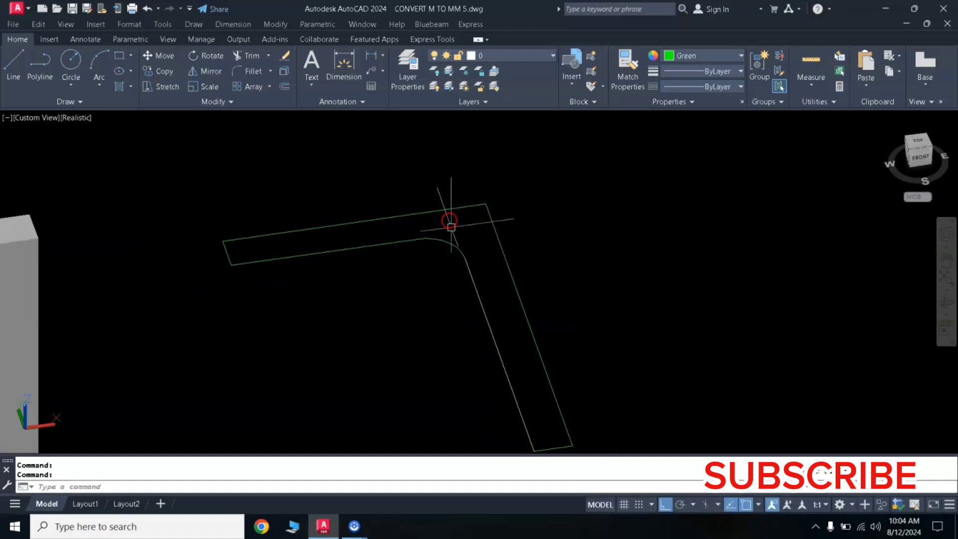
# - Draw a dividing line across the L-shaped outline's inner corner to close its long arm
pyautogui.write('l')
pyautogui.press('Return')
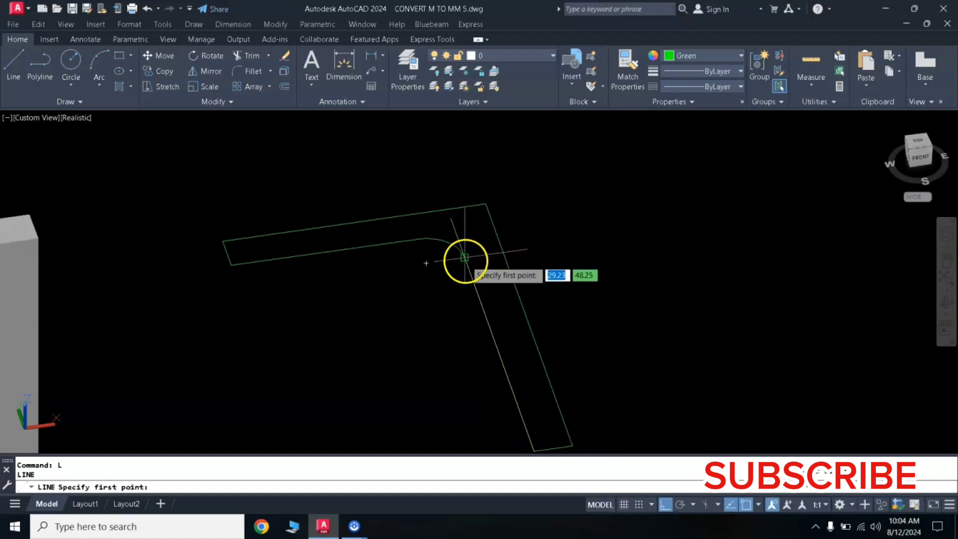
pyautogui.click(466, 260)
pyautogui.click(449, 214)
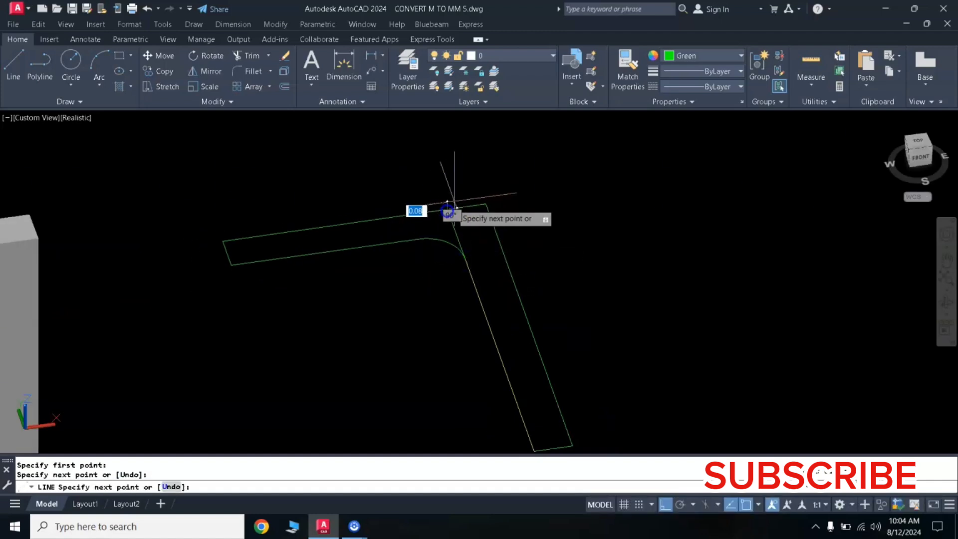
pyautogui.press('Return')
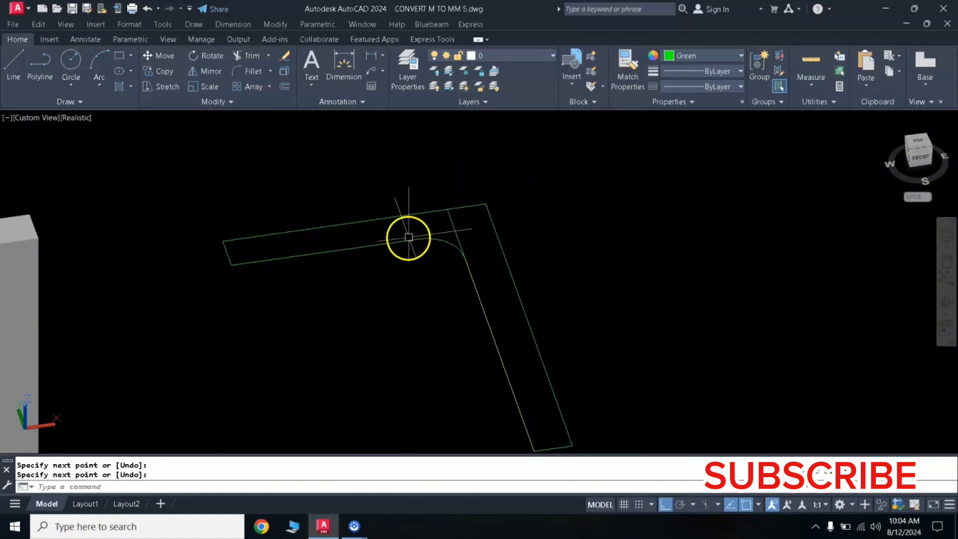
# - Create a BOUNDARY polyline inside the outline's long arm
pyautogui.write('bo')
pyautogui.press('Return')
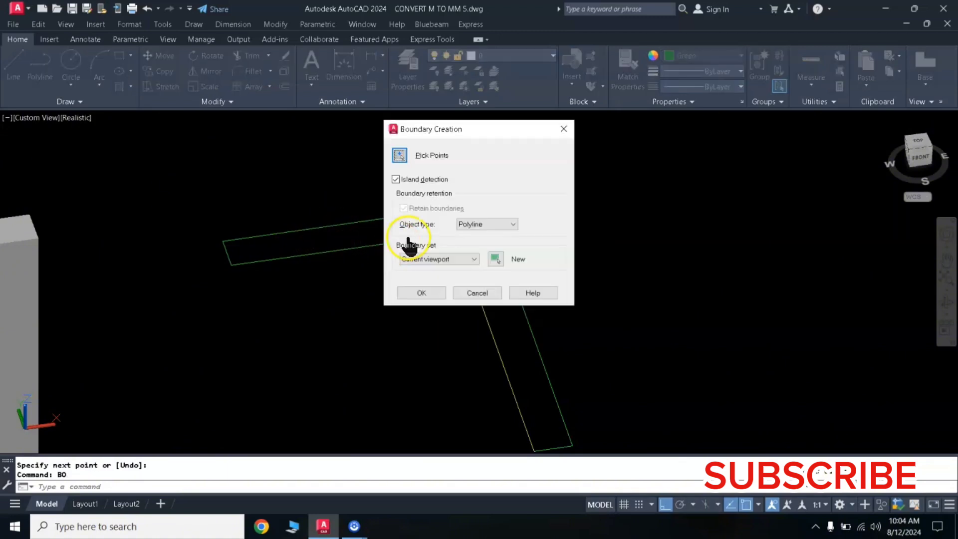
pyautogui.click(404, 156)
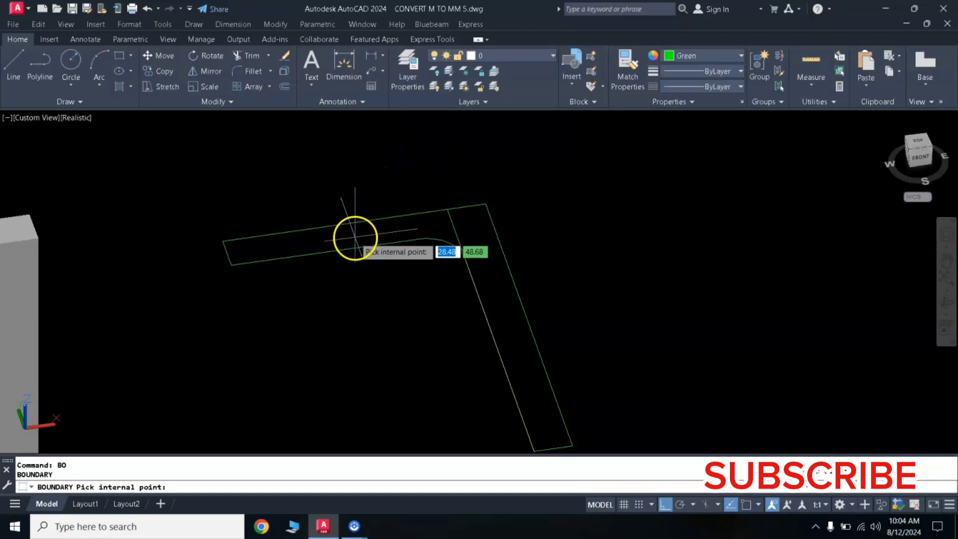
pyautogui.click(357, 238)
pyautogui.press('Return')
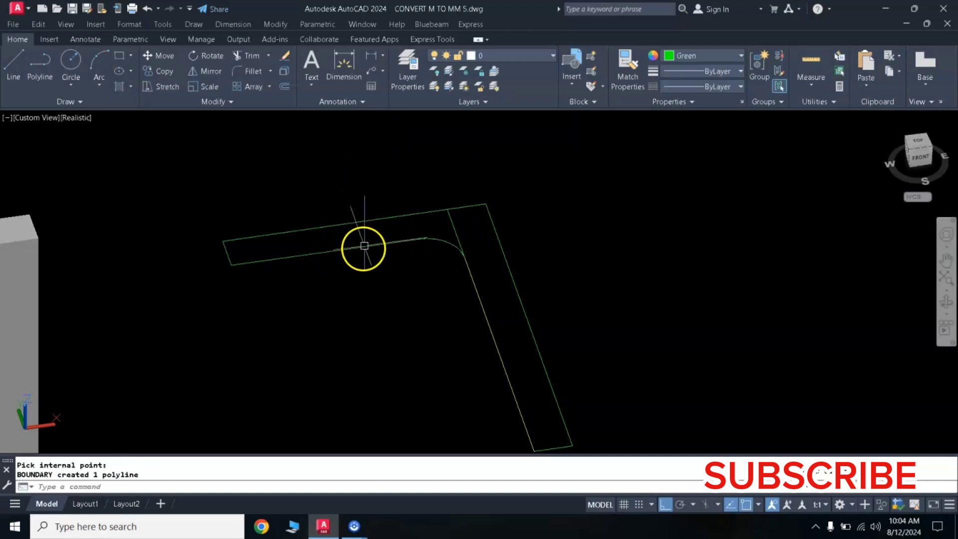
pyautogui.click(363, 239)
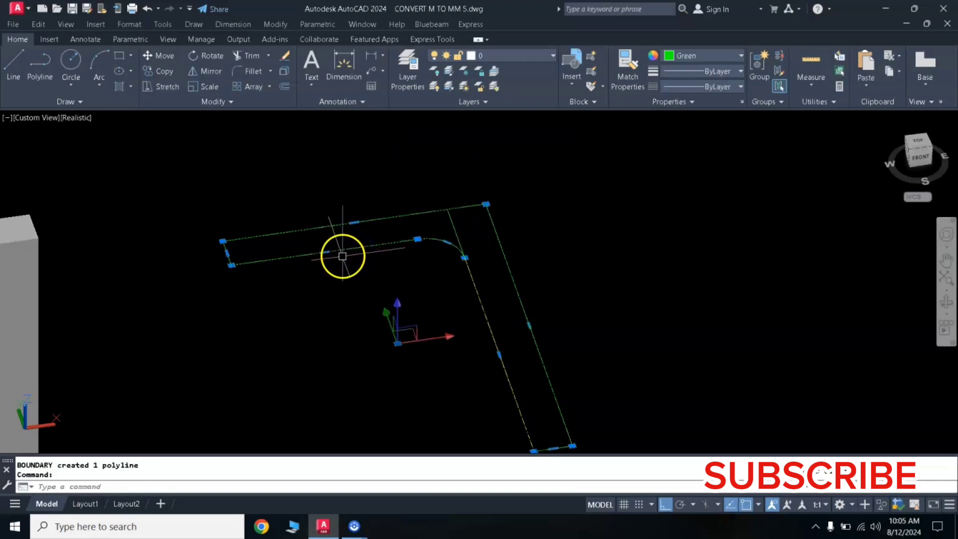
pyautogui.press('Escape')
# - Window-select the arm's boundary polyline and start moving it
pyautogui.click(189, 178)
pyautogui.click(490, 313)
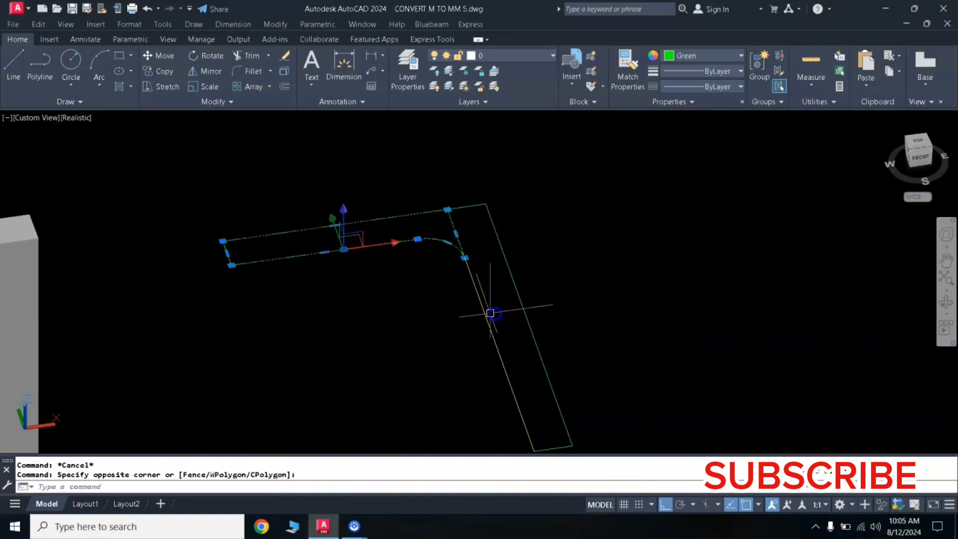
pyautogui.click(407, 330)
pyautogui.write('m')
pyautogui.press('Return')
# - Finish the move, then extrude the wall arm's outline 0.3 high
pyautogui.click(330, 263)
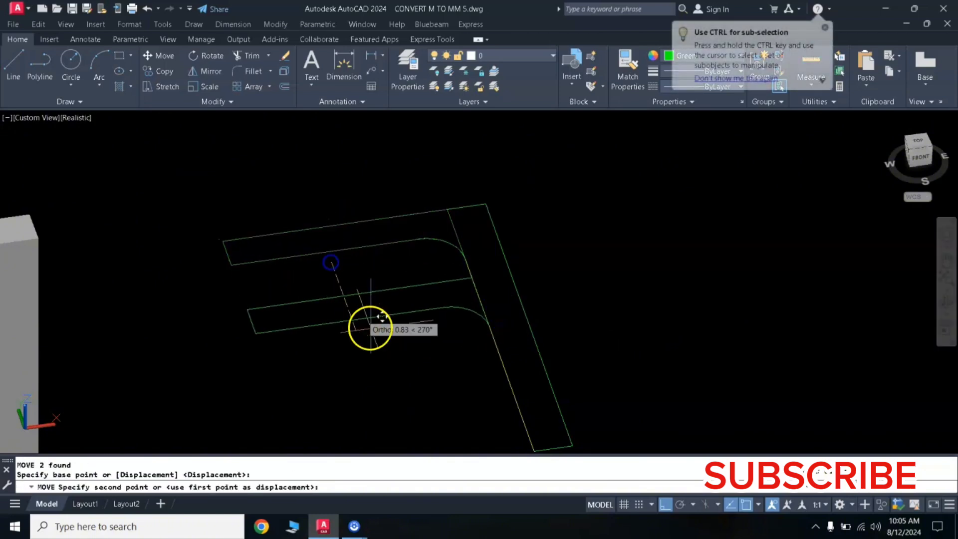
pyautogui.scroll(-3, 385, 337)
pyautogui.moveTo(386, 340); pyautogui.dragTo(420, 238, button='middle')
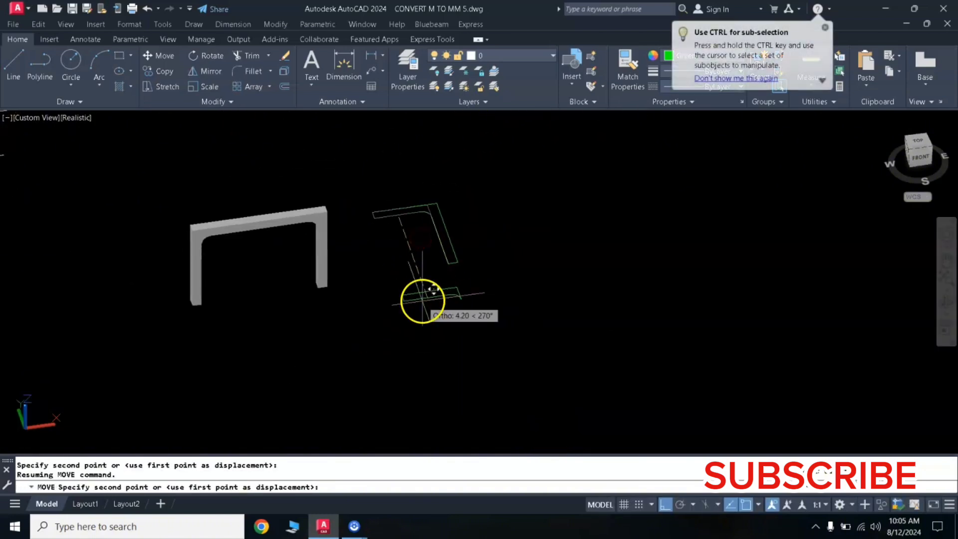
pyautogui.scroll(2, 447, 281)
pyautogui.scroll(2, 463, 290)
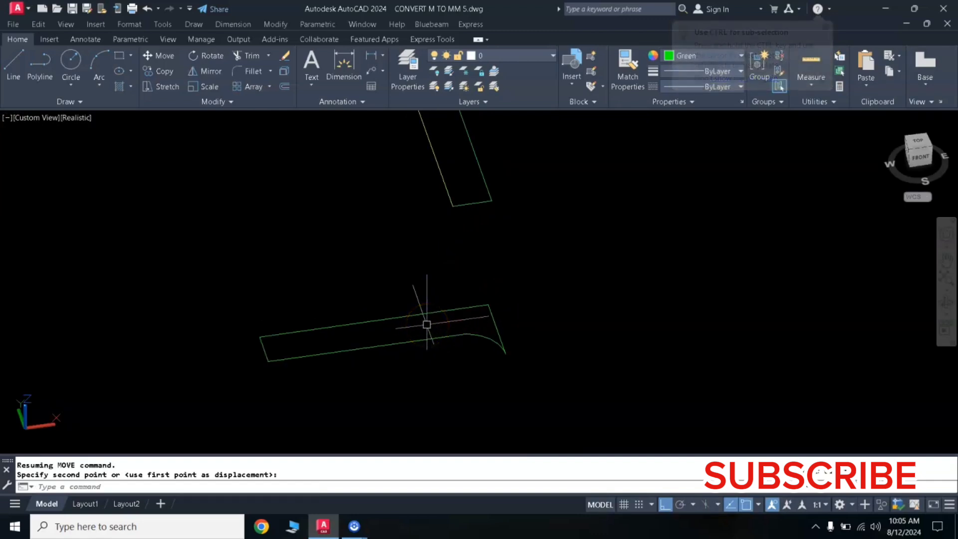
pyautogui.write('e')
pyautogui.press('Return')
pyautogui.click(429, 344)
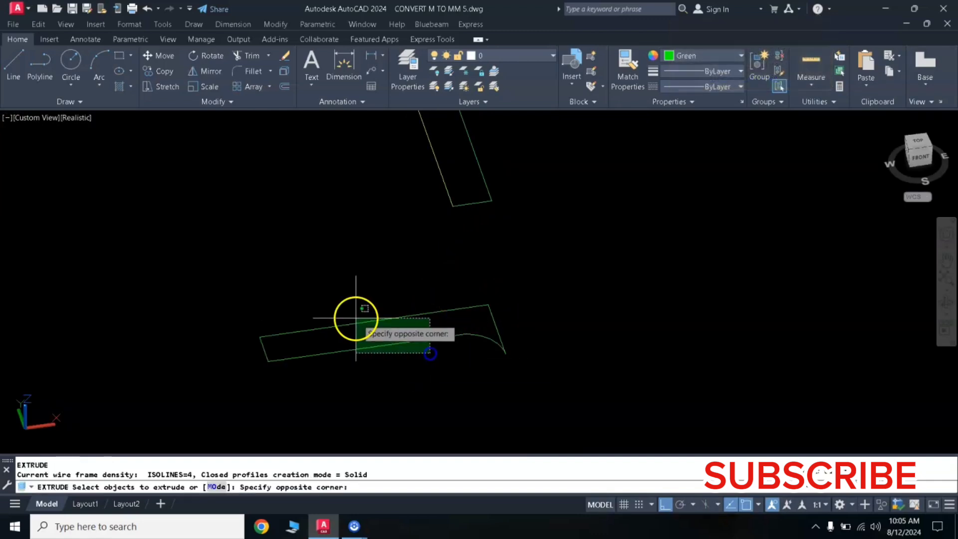
pyautogui.click(353, 317)
pyautogui.press('Return')
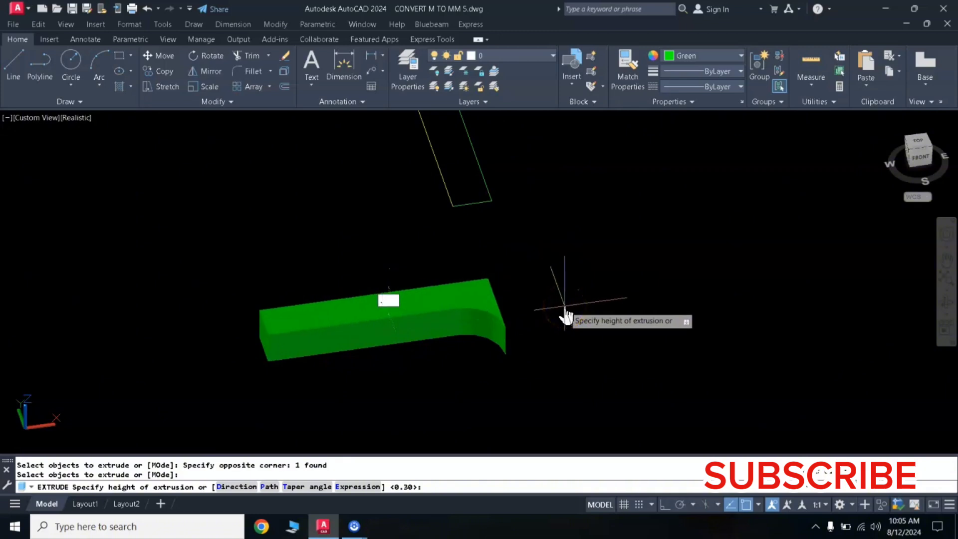
pyautogui.write('3')
pyautogui.press('Return')
# - Colour the new solid White and cancel the repeated extrusion
pyautogui.click(494, 295)
pyautogui.click(349, 375)
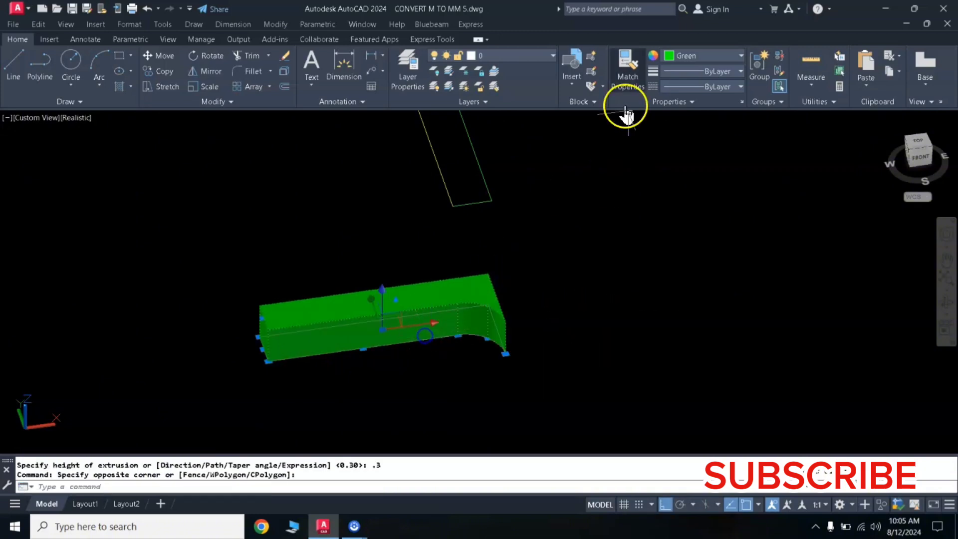
pyautogui.click(679, 55)
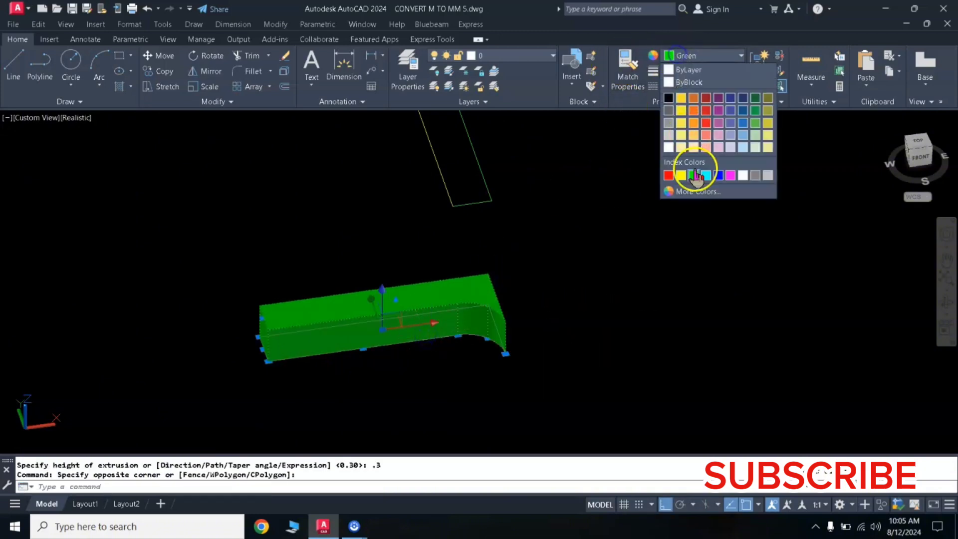
pyautogui.click(743, 175)
pyautogui.press('Return')
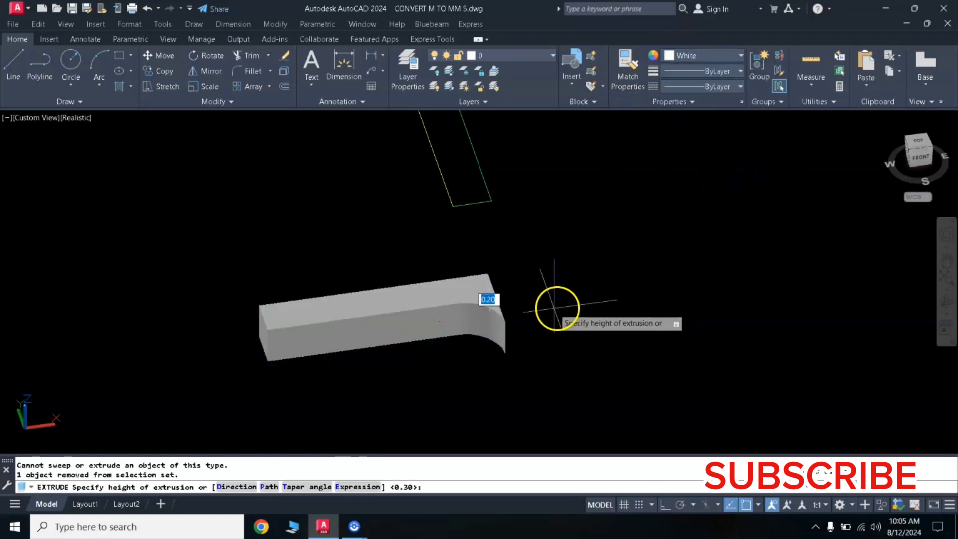
pyautogui.press('Escape')
pyautogui.scroll(-3, 554, 308)
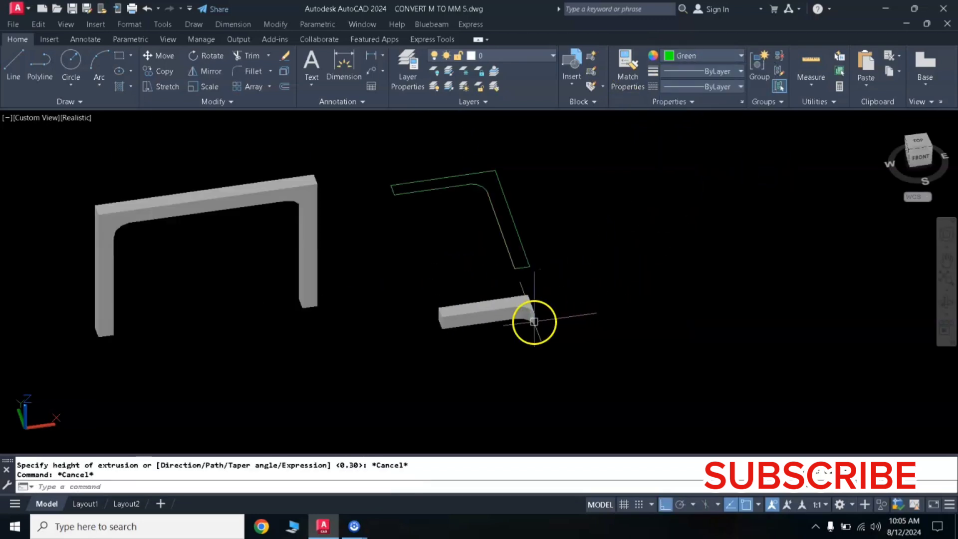
# - Rotate the white solid about its corner using the right-click Rotate action
pyautogui.click(560, 288)
pyautogui.click(426, 343)
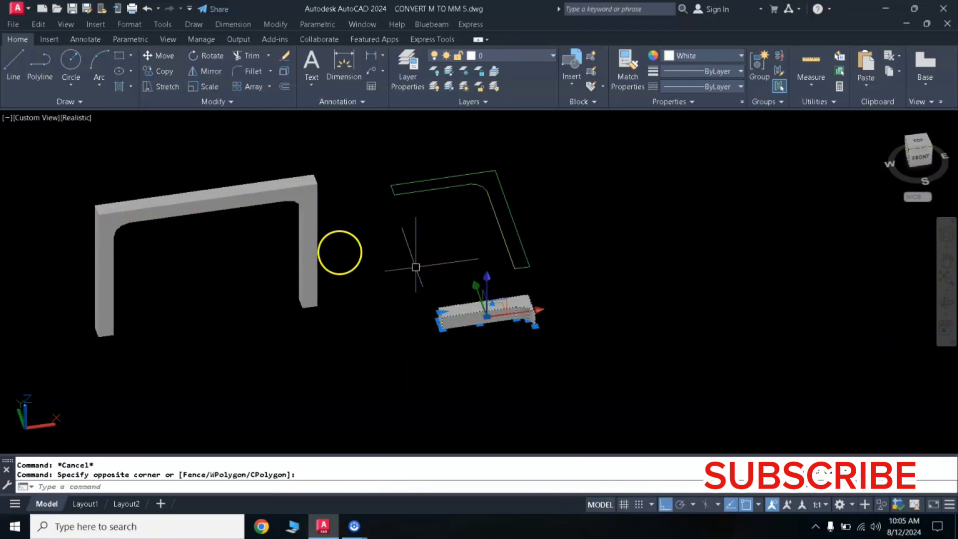
pyautogui.rightClick(538, 340)
pyautogui.click(564, 379)
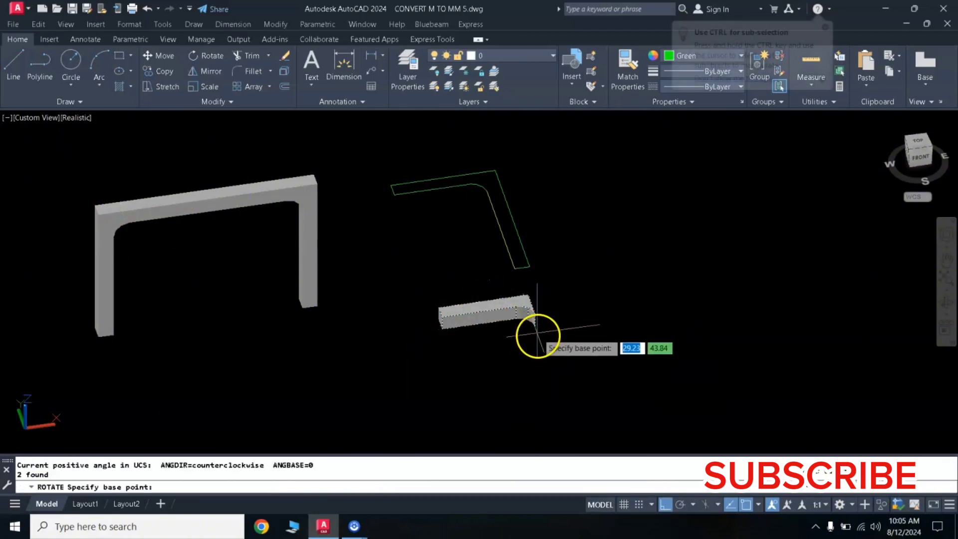
pyautogui.click(532, 327)
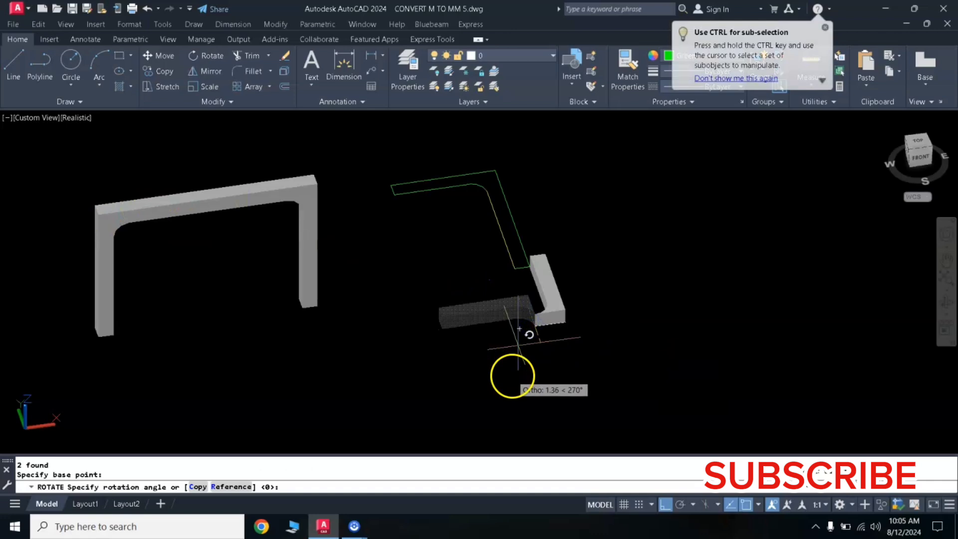
pyautogui.click(513, 374)
# - Erase the green L-shaped outline with E
pyautogui.click(514, 139)
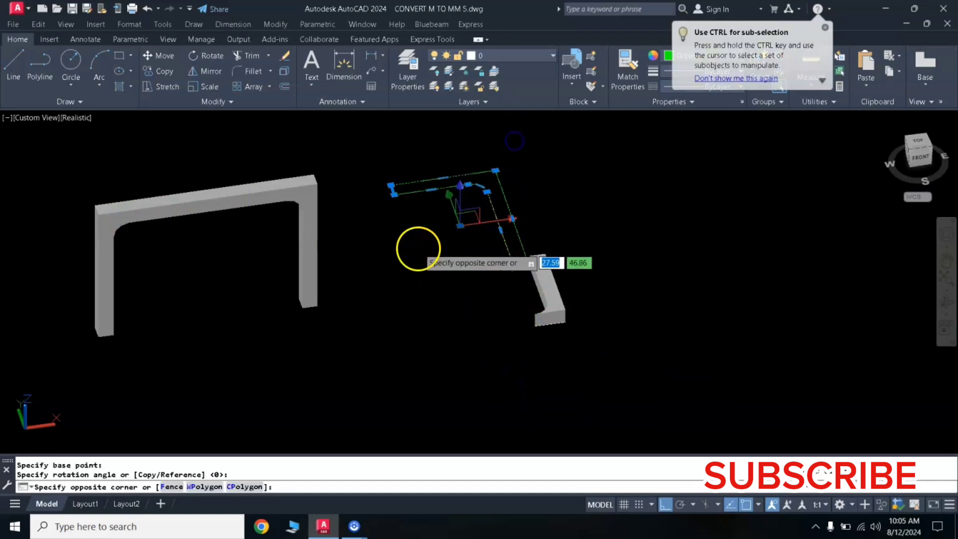
pyautogui.click(419, 248)
pyautogui.write('E')
pyautogui.press('Return')
pyautogui.scroll(3, 545, 278)
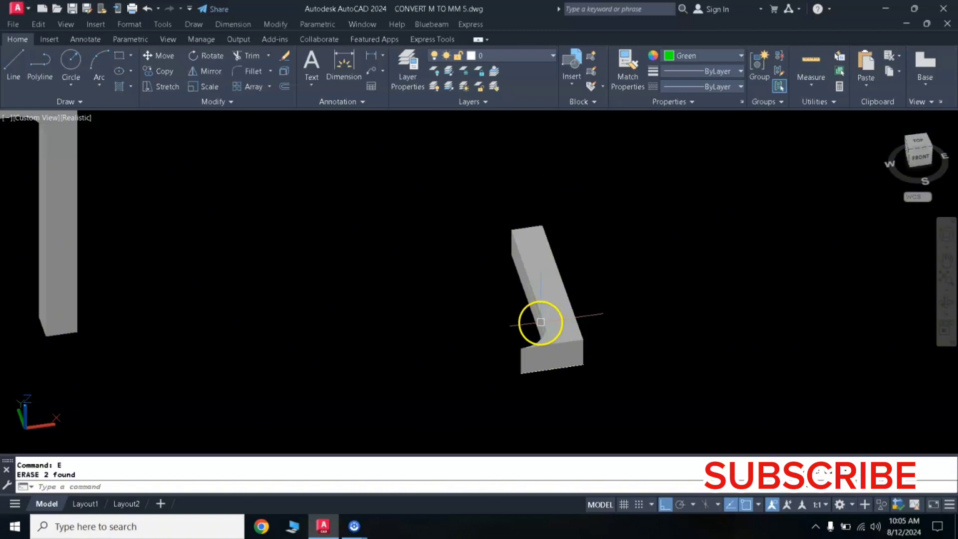
# - Stand the solid upright with a 90° ROTATE3D about a two-point axis
pyautogui.write('RO')
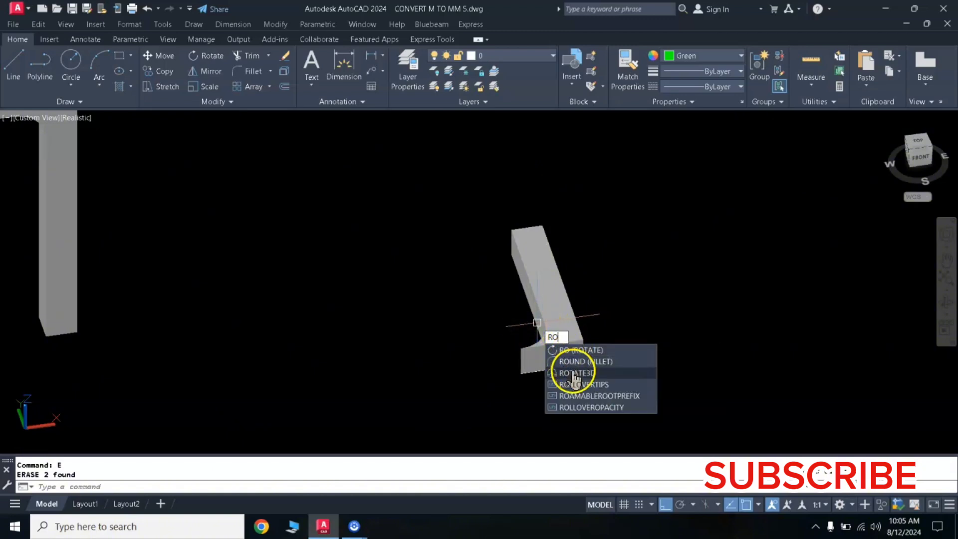
pyautogui.click(571, 373)
pyautogui.click(605, 218)
pyautogui.click(480, 364)
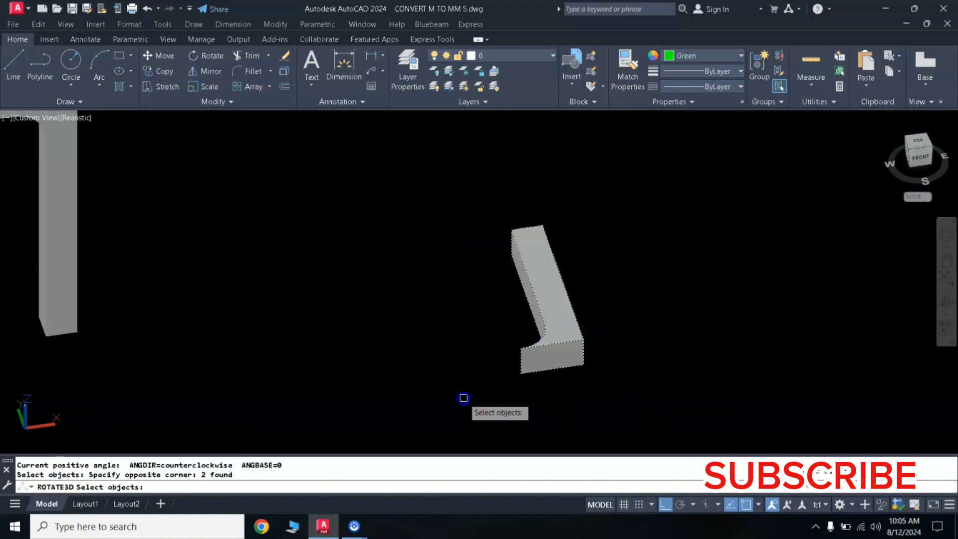
pyautogui.press('Return')
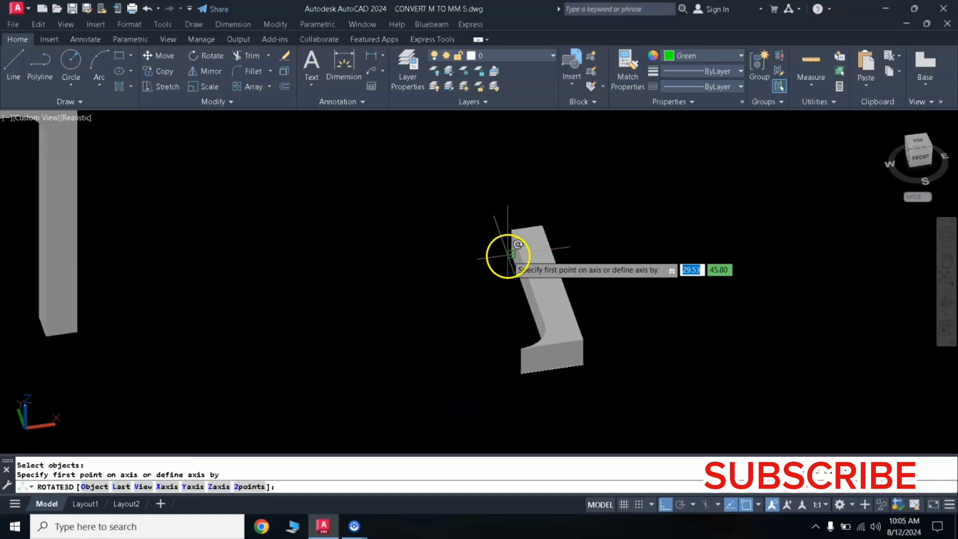
pyautogui.click(509, 255)
pyautogui.click(563, 405)
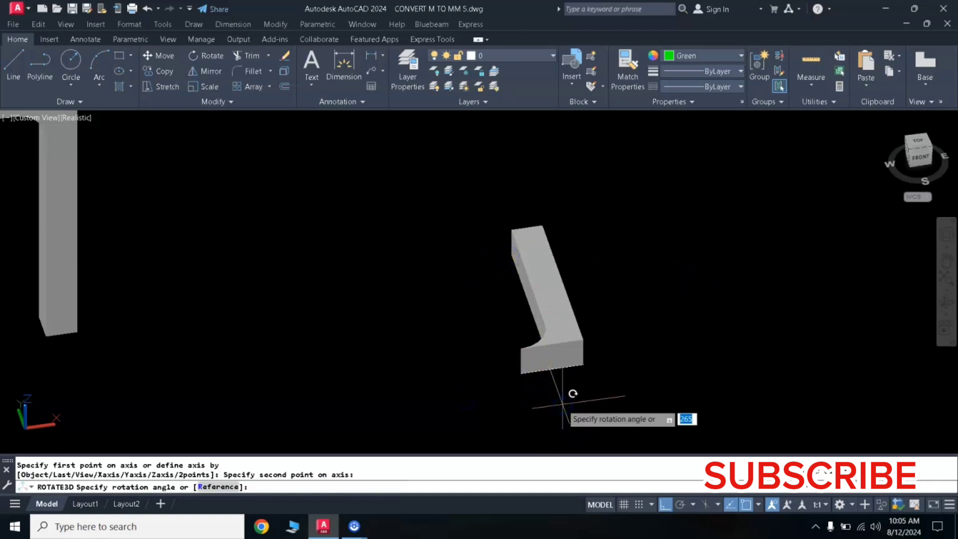
pyautogui.press('Return')
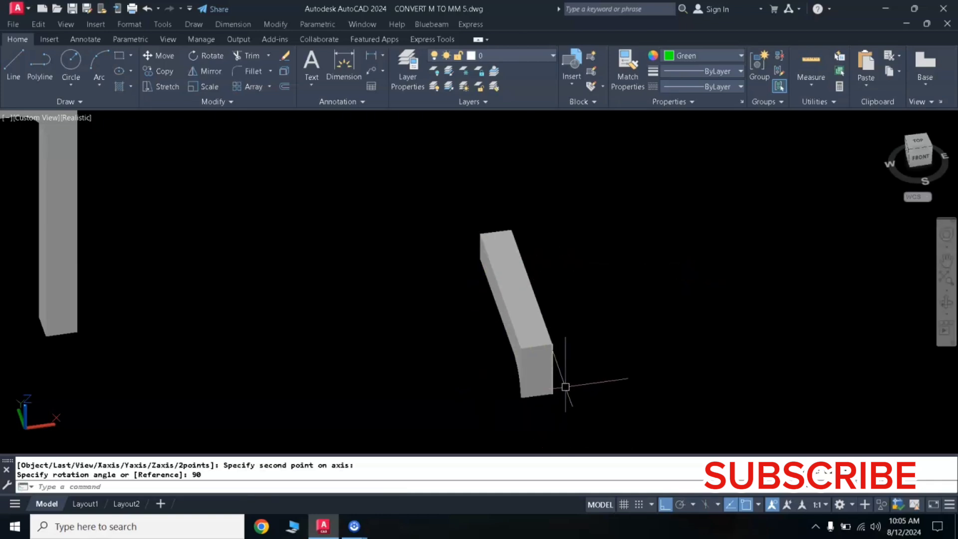
pyautogui.scroll(-3, 568, 348)
pyautogui.moveTo(571, 338); pyautogui.dragTo(592, 349, button='middle')
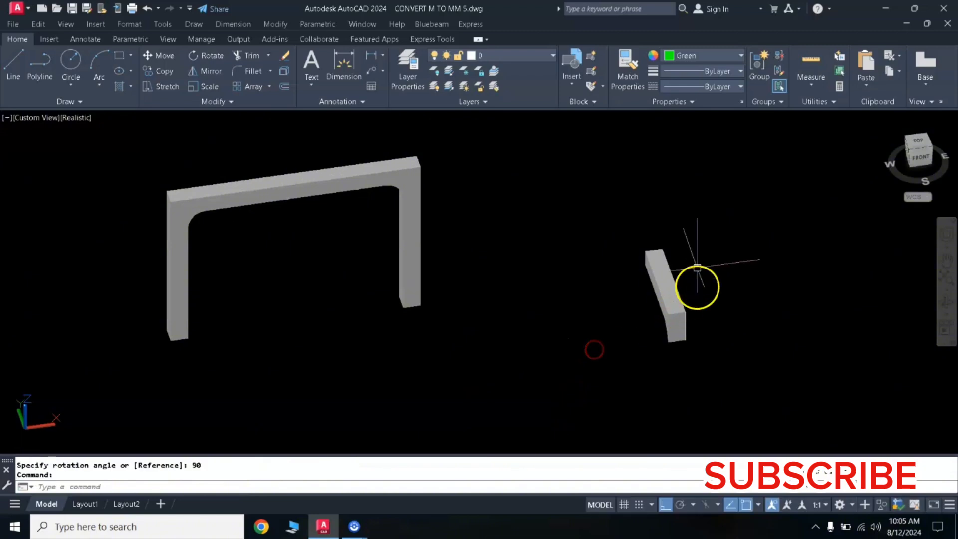
pyautogui.click(704, 222)
# - Move the upright post from its end onto the arch frame's top-left corner
pyautogui.click(579, 363)
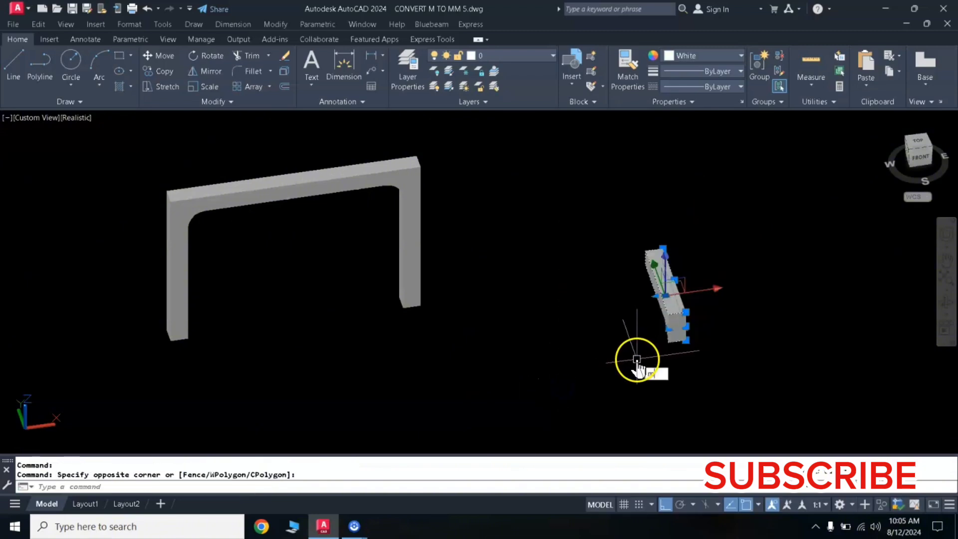
pyautogui.write('m')
pyautogui.press('Return')
pyautogui.click(664, 331)
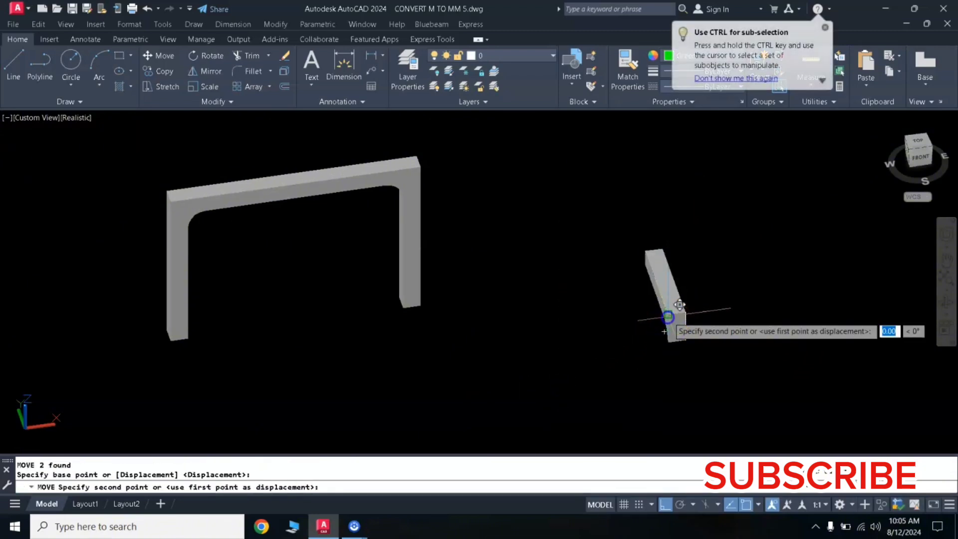
pyautogui.click(166, 190)
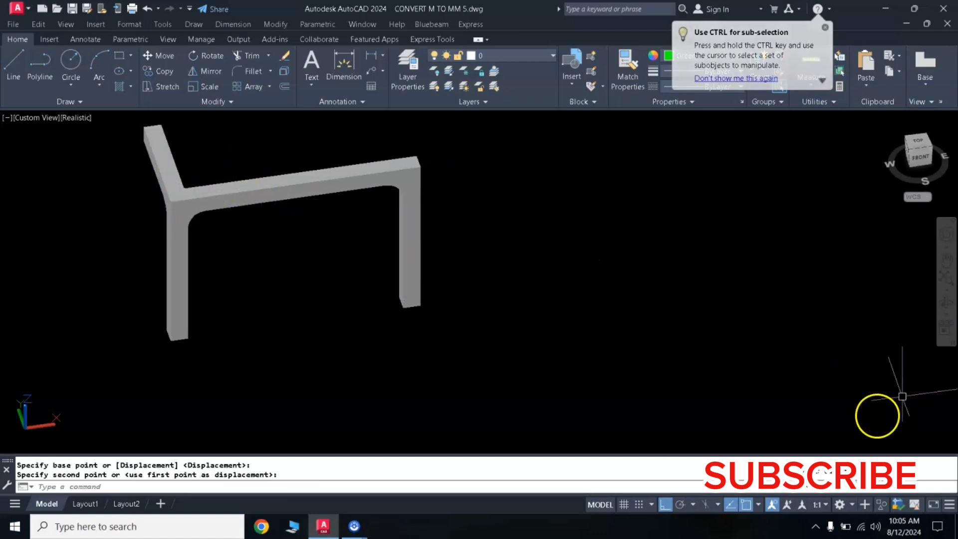
pyautogui.click(947, 303)
# - Copy the left arm from its corner onto the arch frame's top-right corner
pyautogui.moveTo(353, 285)
pyautogui.mouseDown()
pyautogui.moveTo(345, 291)
pyautogui.moveTo(388, 286)
pyautogui.mouseUp()
pyautogui.moveTo(365, 249)
pyautogui.mouseDown()
pyautogui.moveTo(366, 242)
pyautogui.moveTo(339, 246)
pyautogui.mouseUp()
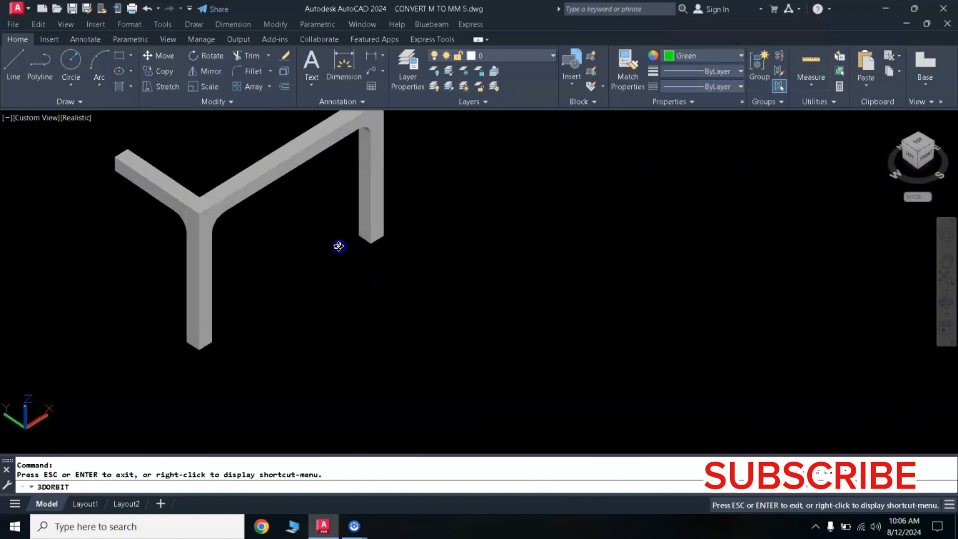
pyautogui.moveTo(344, 234)
pyautogui.mouseDown(button='middle')
pyautogui.moveTo(374, 253)
pyautogui.moveTo(393, 291)
pyautogui.mouseUp(button='middle')
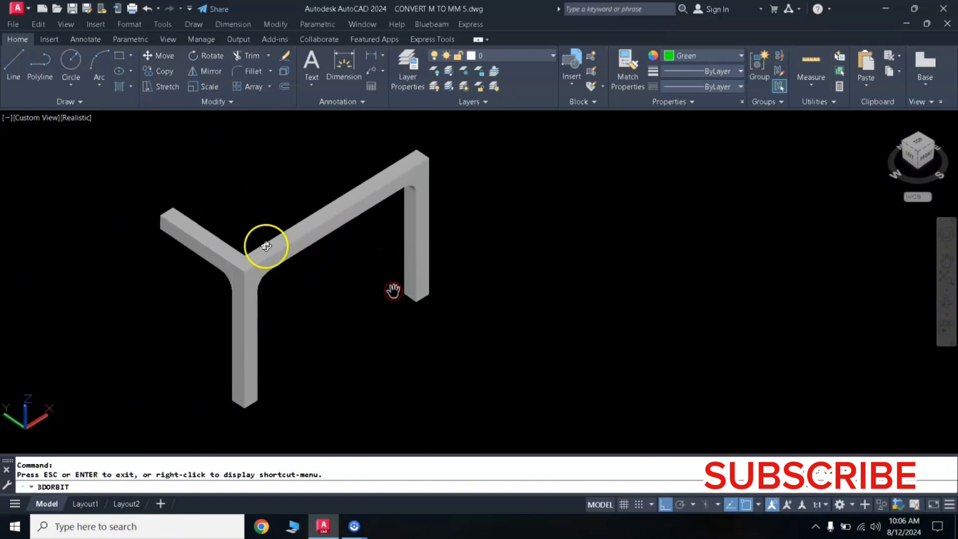
pyautogui.press('Escape')
pyautogui.click(204, 190)
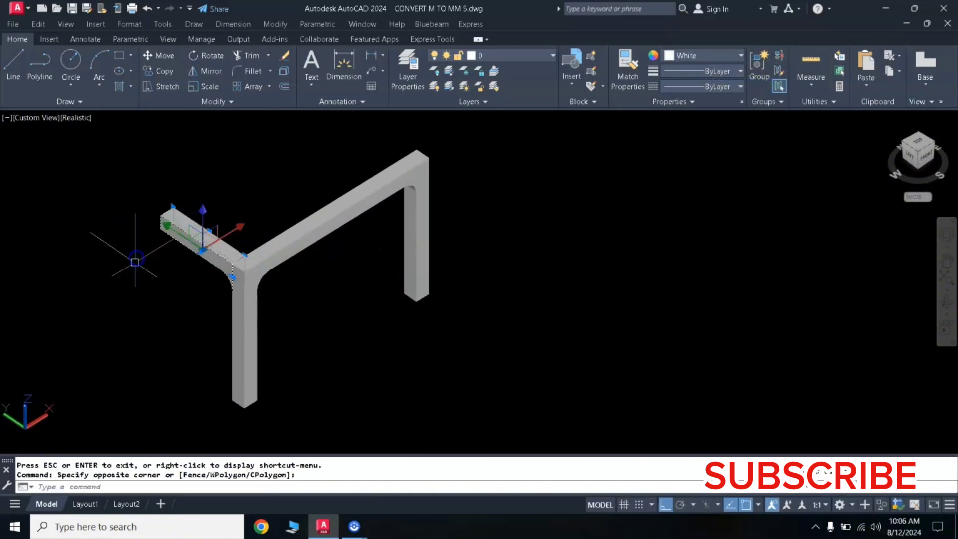
pyautogui.write('Co')
pyautogui.press('Return')
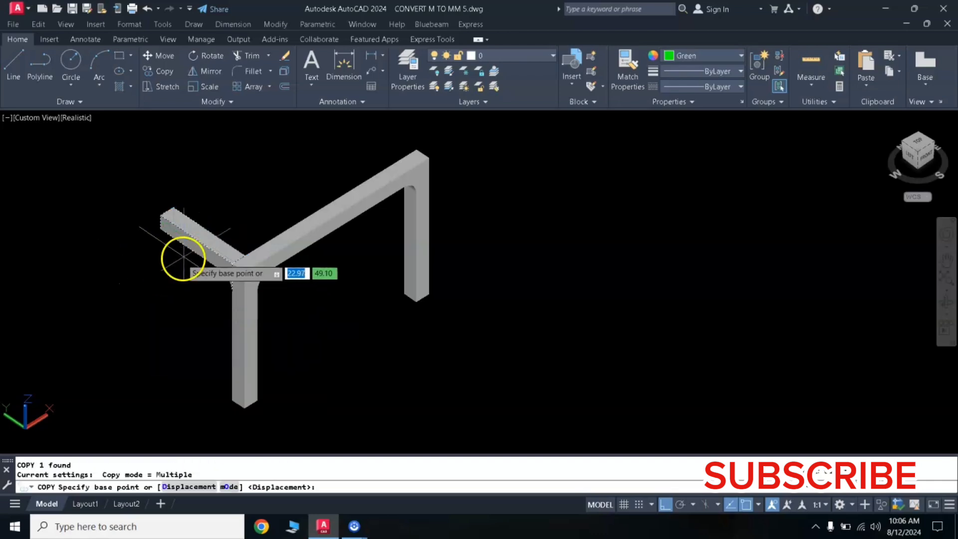
pyautogui.click(245, 256)
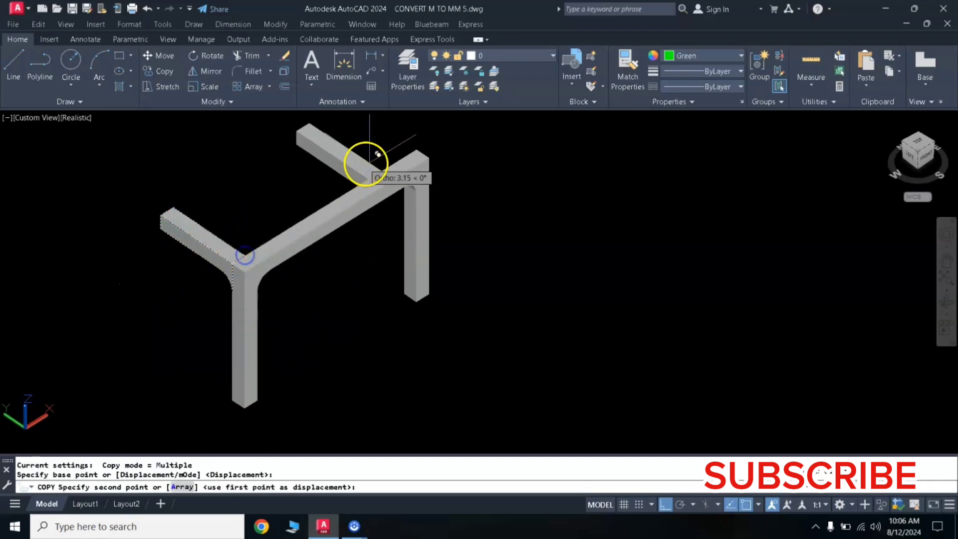
pyautogui.click(417, 150)
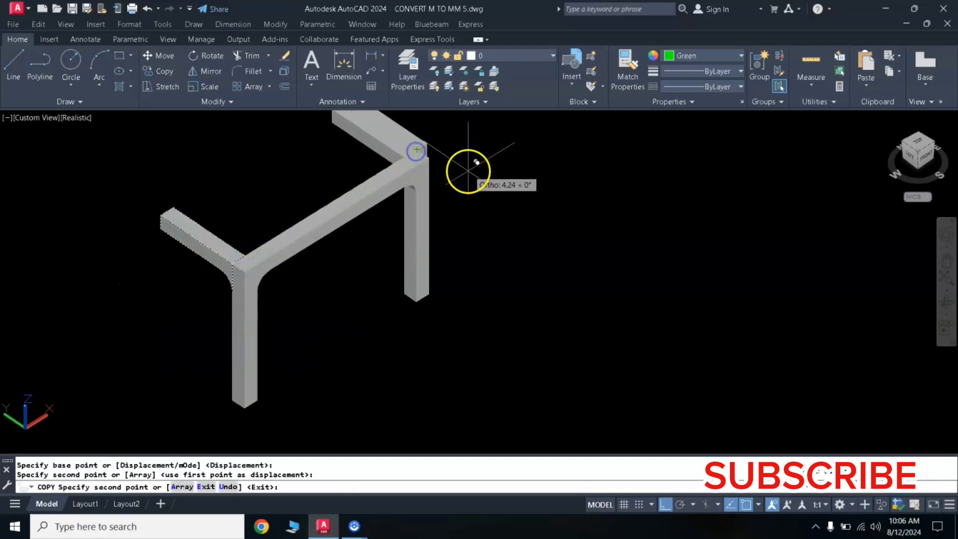
pyautogui.press('Return')
pyautogui.scroll(-3, 508, 167)
# - Group the arch frame and both side arms into one unnamed 4-object group
pyautogui.press('Return')
pyautogui.click(514, 124)
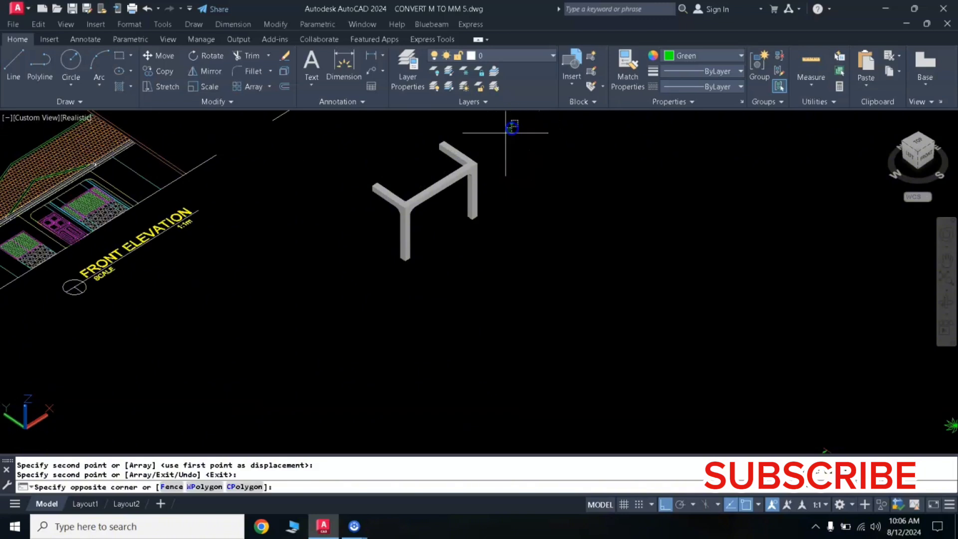
pyautogui.click(312, 293)
pyautogui.write('GRO')
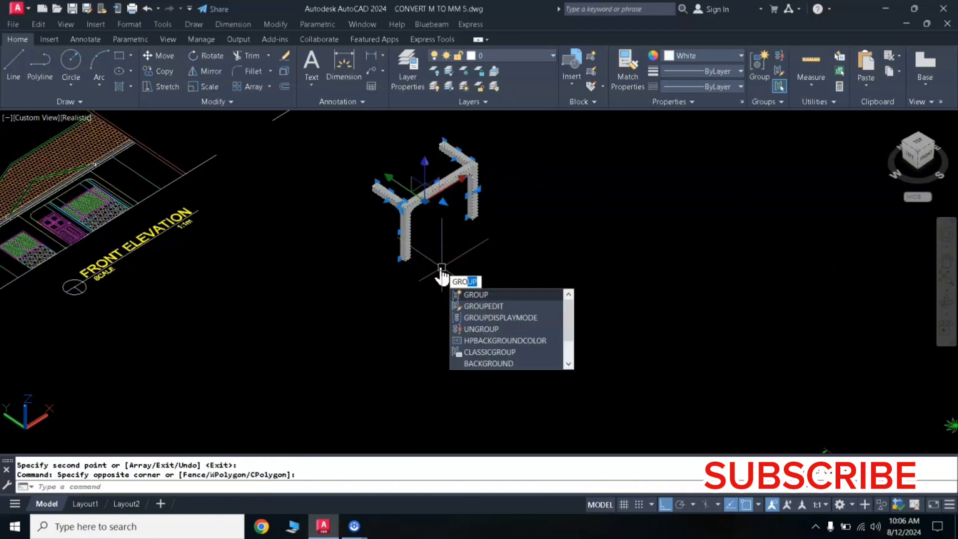
pyautogui.click(477, 295)
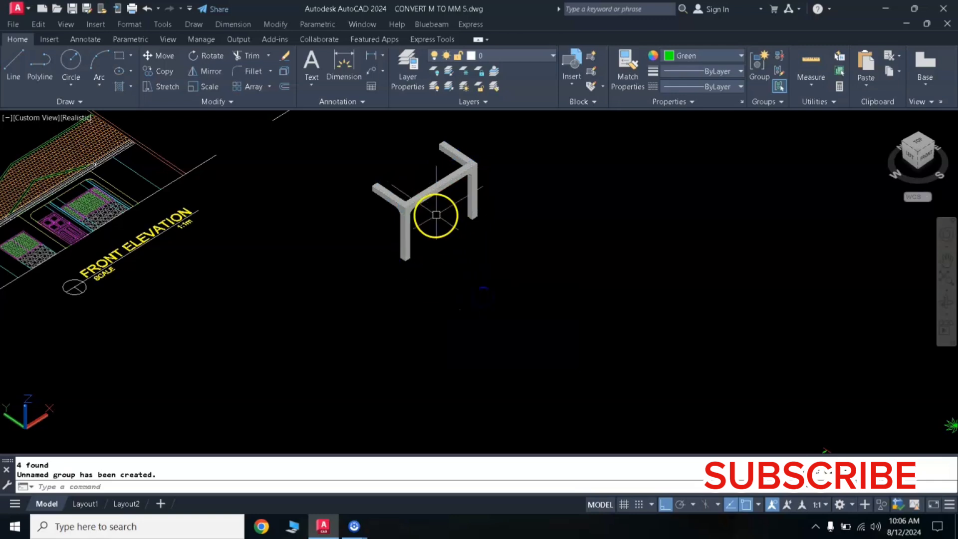
pyautogui.click(432, 187)
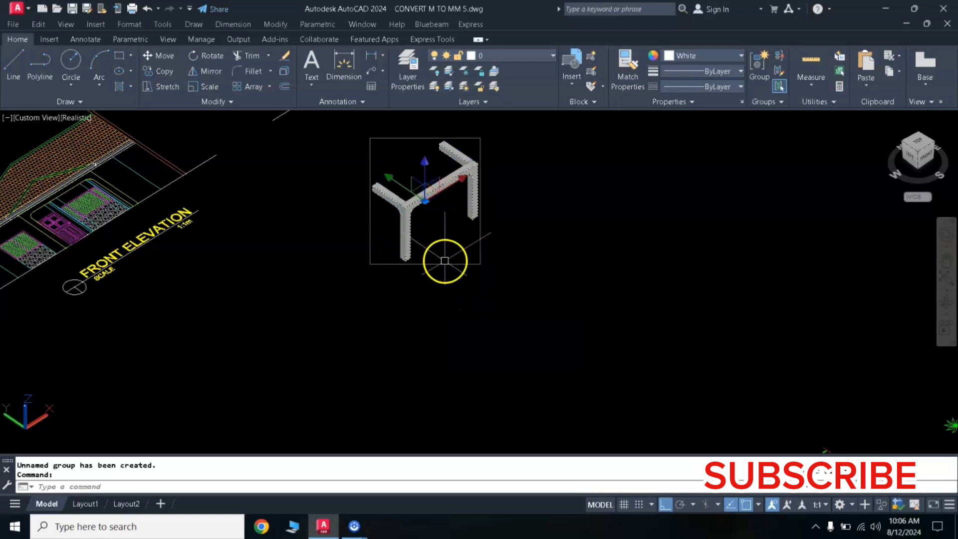
pyautogui.press('Escape')
pyautogui.scroll(4, 458, 142)
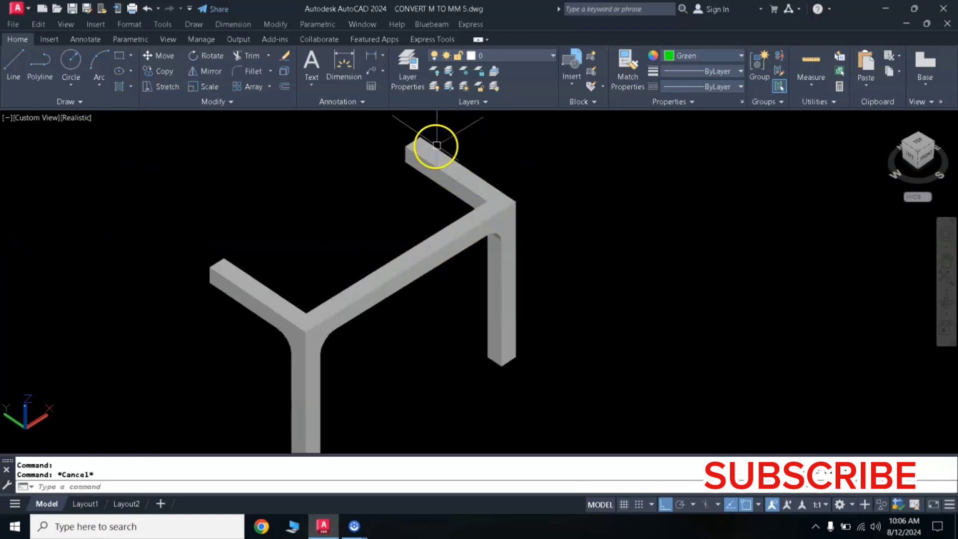
# - Start moving the grouped porch frame with the arm's top end as base point
pyautogui.write('m')
pyautogui.press('Return')
pyautogui.click(514, 133)
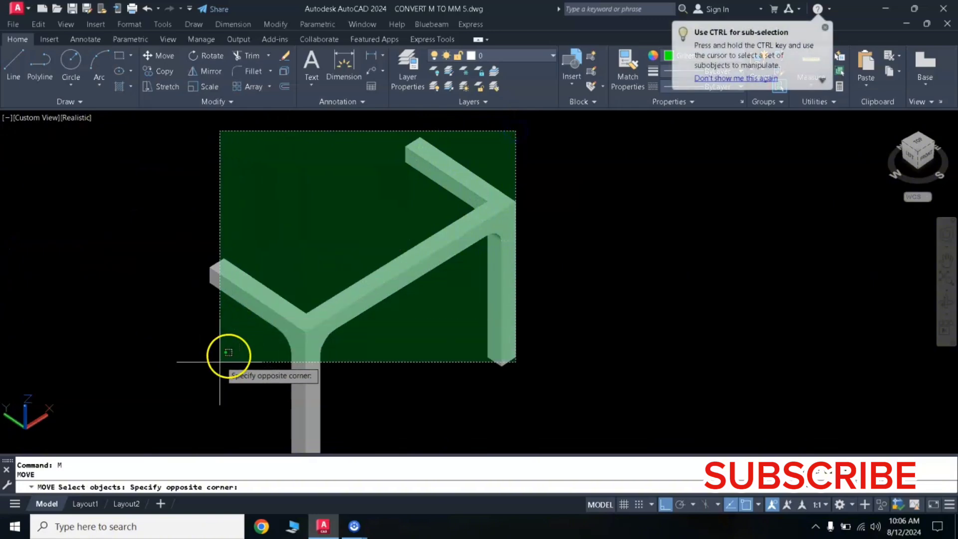
pyautogui.click(210, 368)
pyautogui.press('Return')
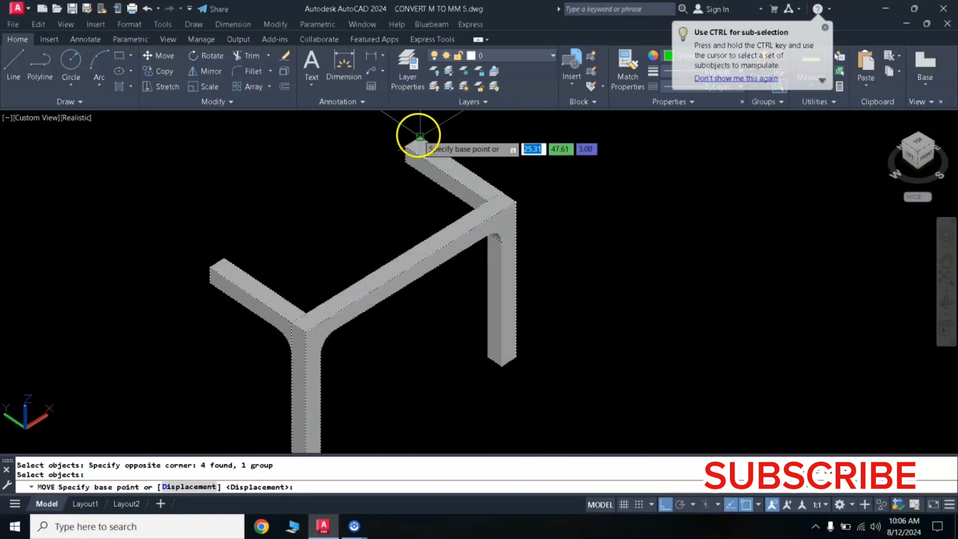
pyautogui.click(419, 135)
# - Place the porch frame at the front corner of the cyan house model
pyautogui.scroll(-2, 622, 150)
pyautogui.scroll(-5, 635, 215)
pyautogui.moveTo(770, 225); pyautogui.dragTo(303, 272, button='middle')
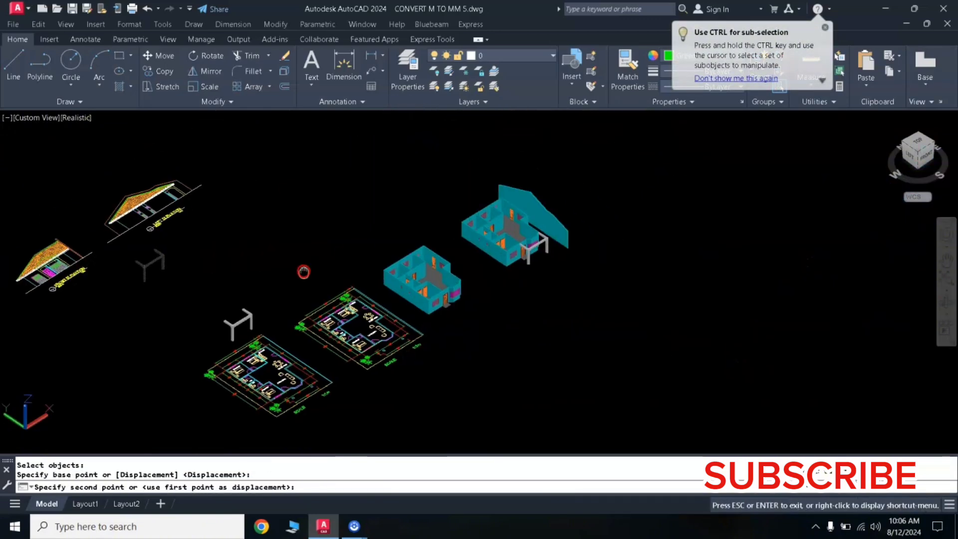
pyautogui.scroll(3, 460, 274)
pyautogui.scroll(3, 454, 278)
pyautogui.scroll(2, 530, 321)
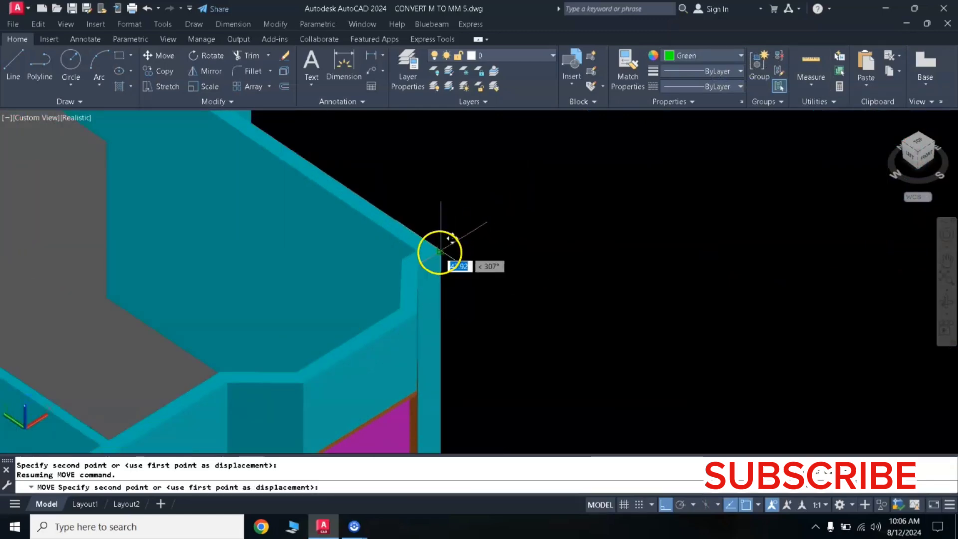
pyautogui.click(440, 252)
pyautogui.scroll(-5, 589, 293)
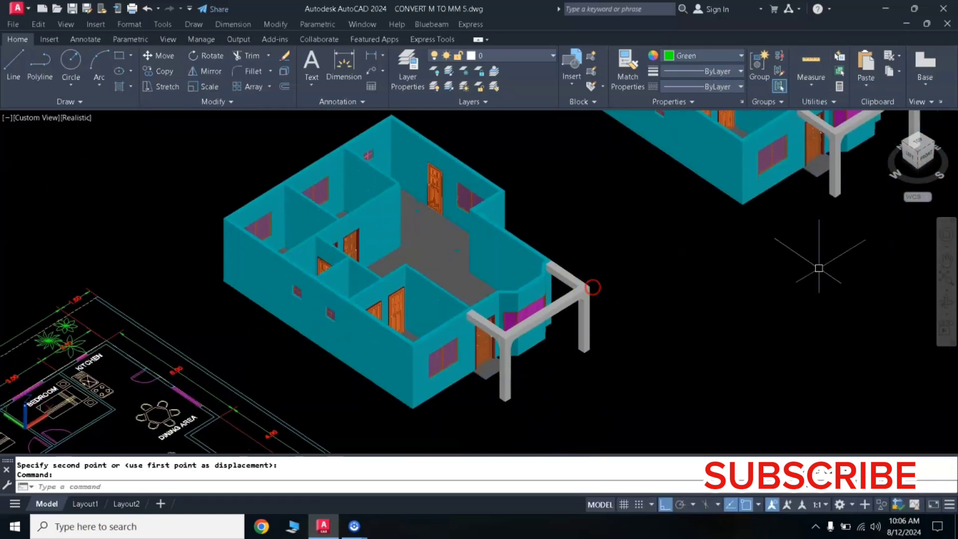
# - Orbit and re-centre the view on the house models
pyautogui.click(945, 302)
pyautogui.moveTo(665, 314); pyautogui.dragTo(617, 296)
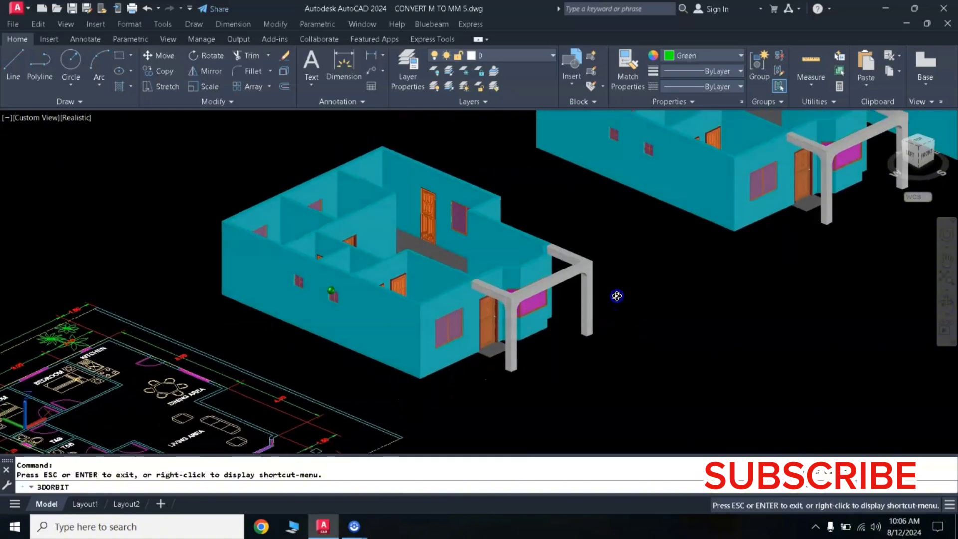
pyautogui.moveTo(669, 268); pyautogui.dragTo(573, 312, button='middle')
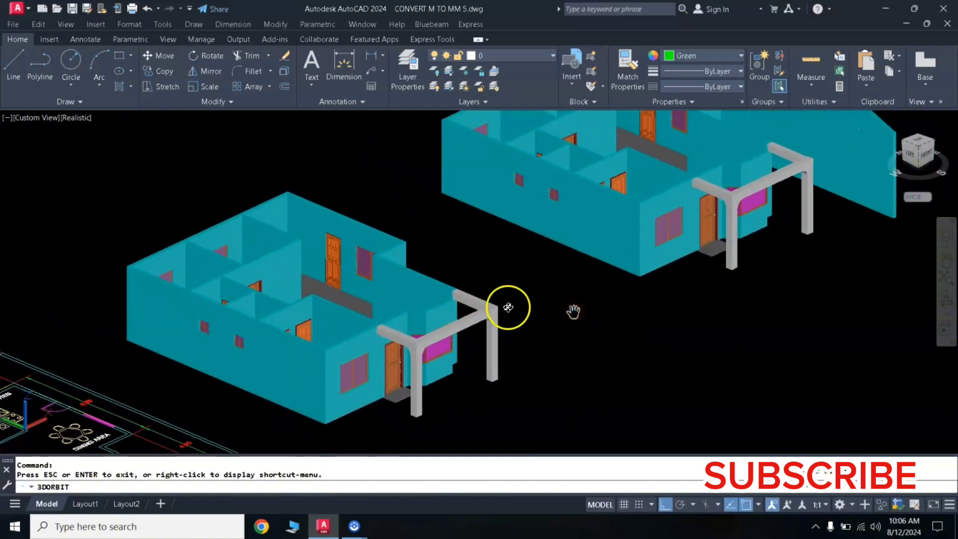
# - Orbit around both porch-fitted houses, check the slanted wall slab, and zoom out
pyautogui.moveTo(553, 297)
pyautogui.mouseDown()
pyautogui.moveTo(496, 328)
pyautogui.moveTo(520, 305)
pyautogui.mouseUp()
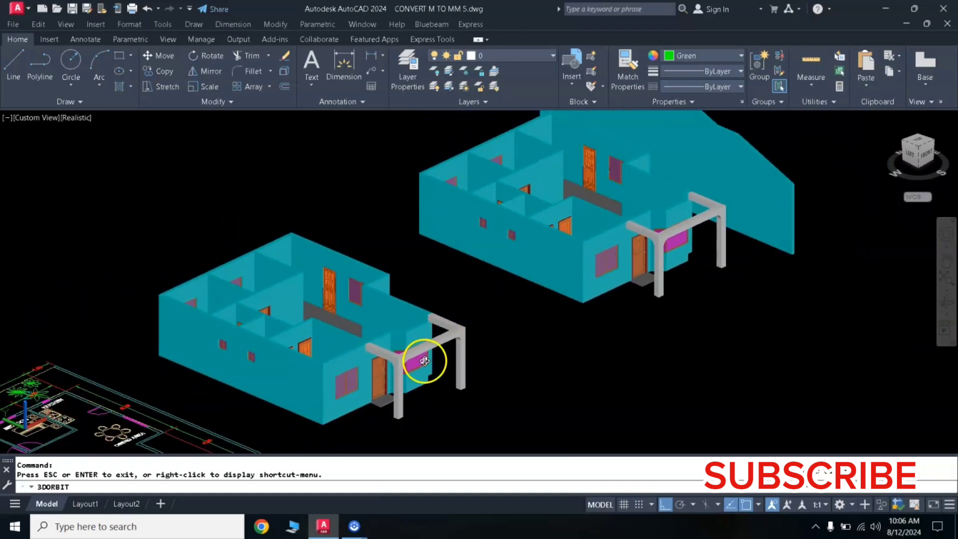
pyautogui.moveTo(425, 360); pyautogui.dragTo(458, 303)
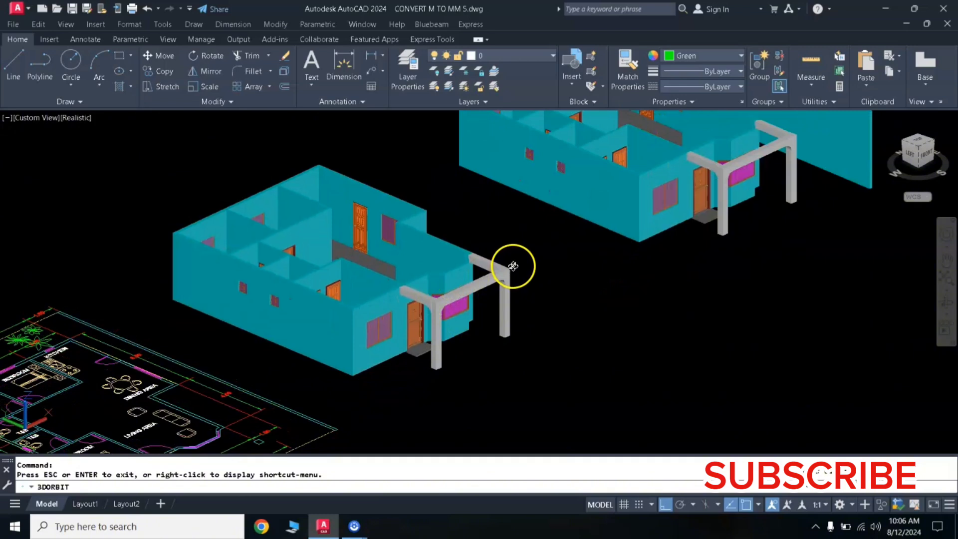
pyautogui.moveTo(514, 266)
pyautogui.mouseDown()
pyautogui.moveTo(590, 267)
pyautogui.moveTo(451, 331)
pyautogui.moveTo(615, 226)
pyautogui.mouseUp()
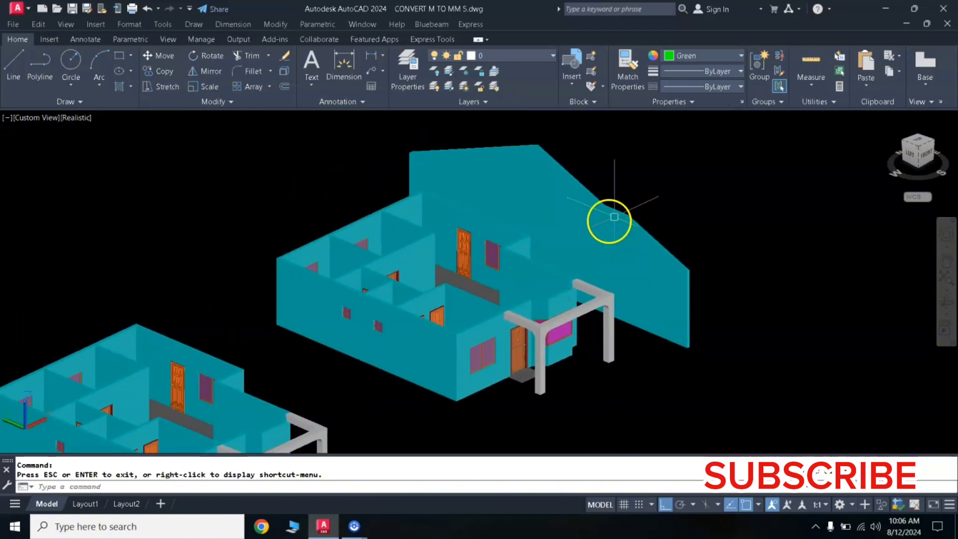
pyautogui.press('Escape')
pyautogui.click(617, 216)
pyautogui.press('Escape')
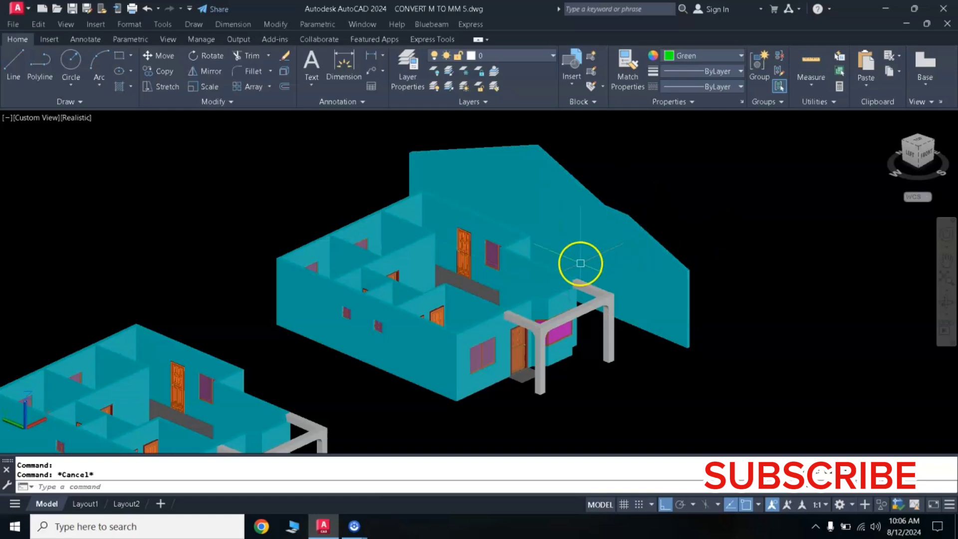
pyautogui.scroll(-3, 580, 263)
pyautogui.scroll(-2, 621, 231)
# - Orbit so the LEFT ELEVATION faces more frontally, then pan and zoom to frame it
pyautogui.scroll(5, 375, 246)
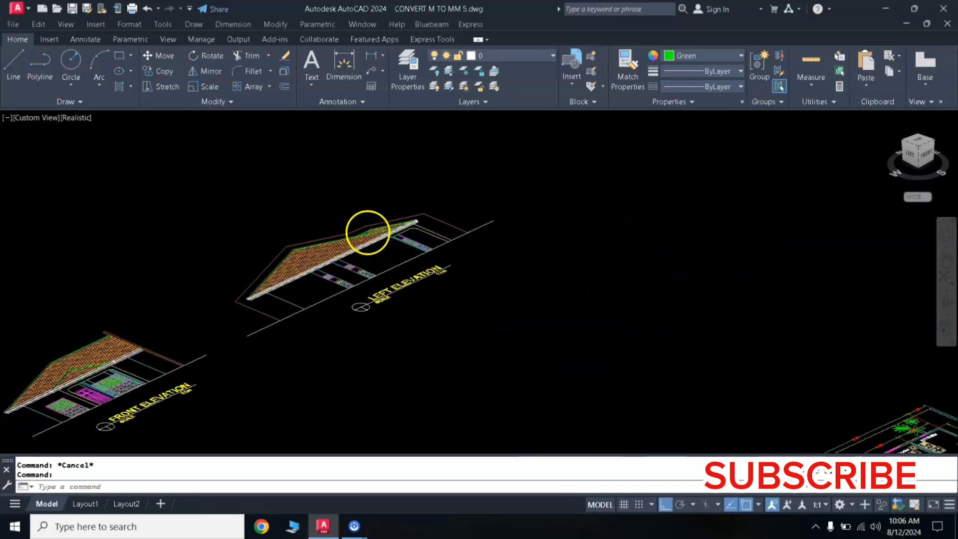
pyautogui.scroll(2, 368, 232)
pyautogui.click(945, 302)
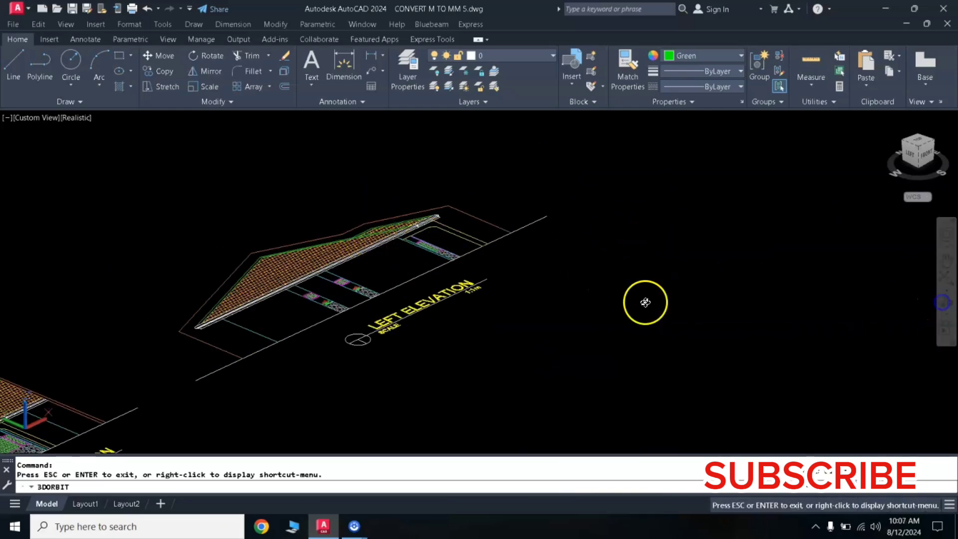
pyautogui.moveTo(410, 288); pyautogui.dragTo(364, 315)
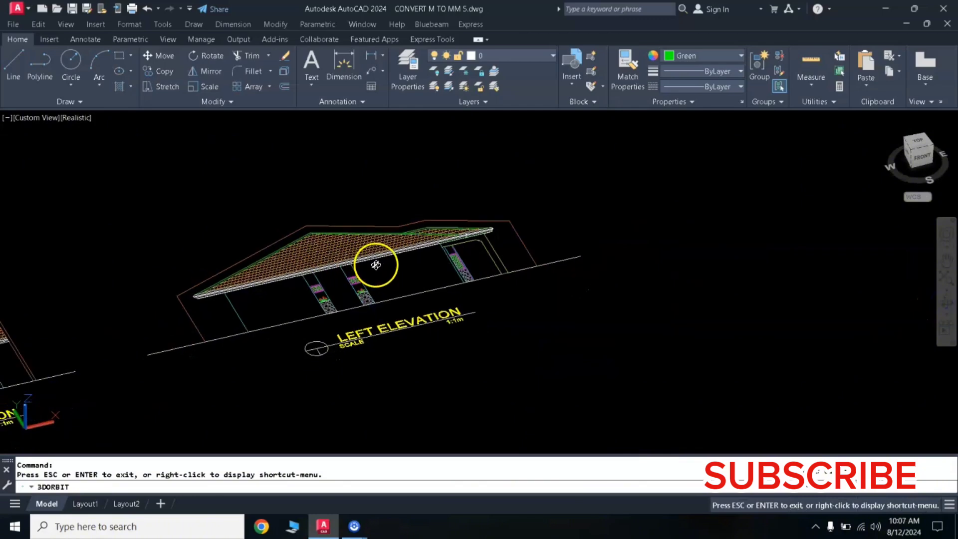
pyautogui.moveTo(376, 258)
pyautogui.mouseDown(button='middle')
pyautogui.moveTo(609, 263)
pyautogui.moveTo(606, 246)
pyautogui.mouseUp(button='middle')
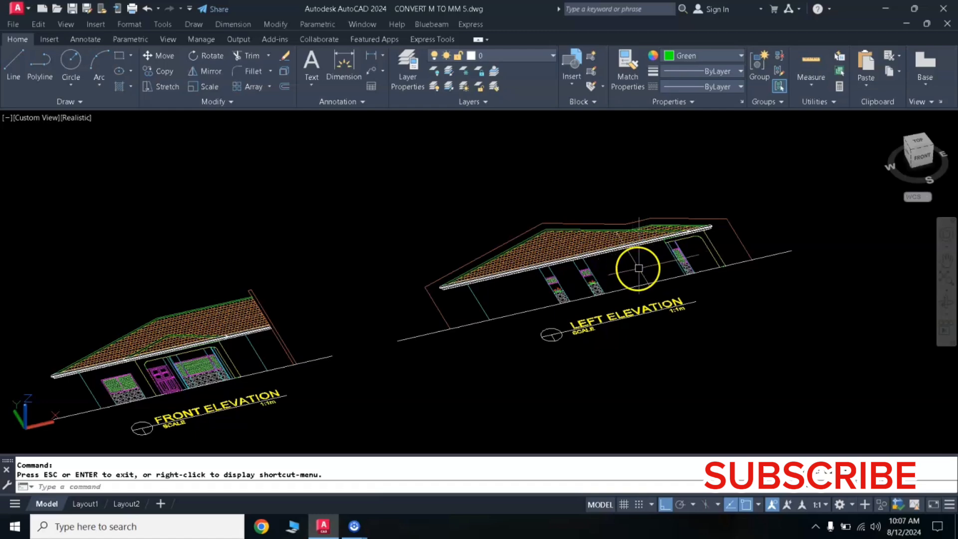
pyautogui.scroll(3, 670, 212)
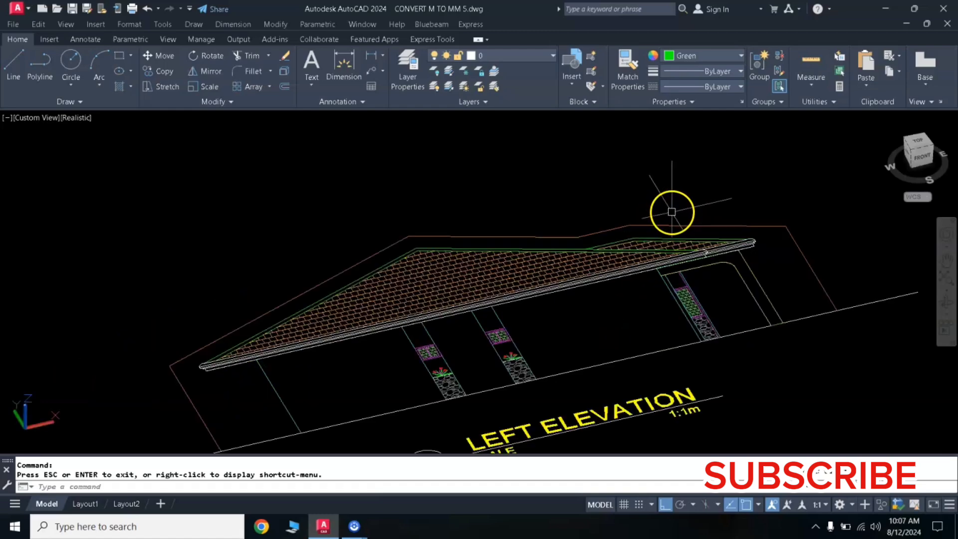
pyautogui.scroll(-2, 670, 213)
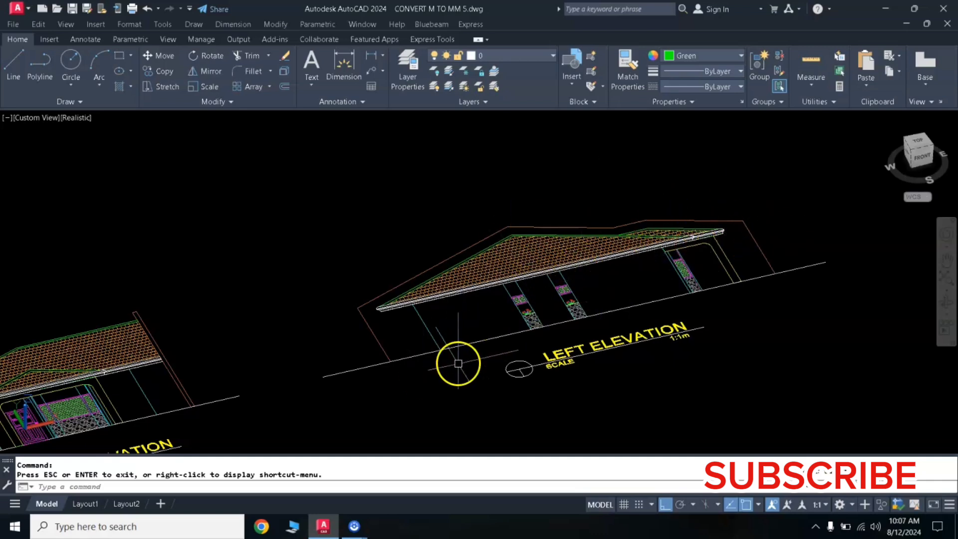
# - Trace the LEFT ELEVATION's wall and roof profile through seven corners as a closed polyline
pyautogui.write('PL')
pyautogui.press('Return')
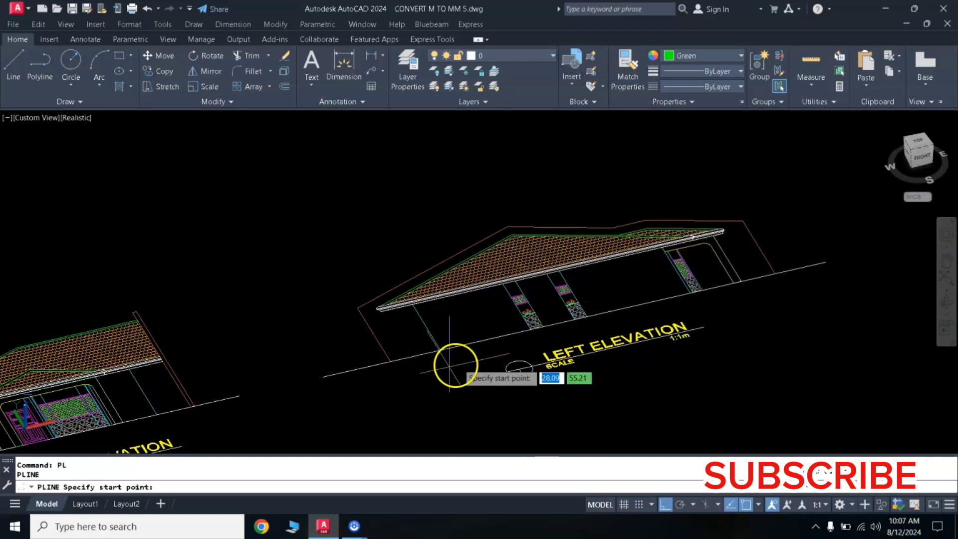
pyautogui.click(391, 363)
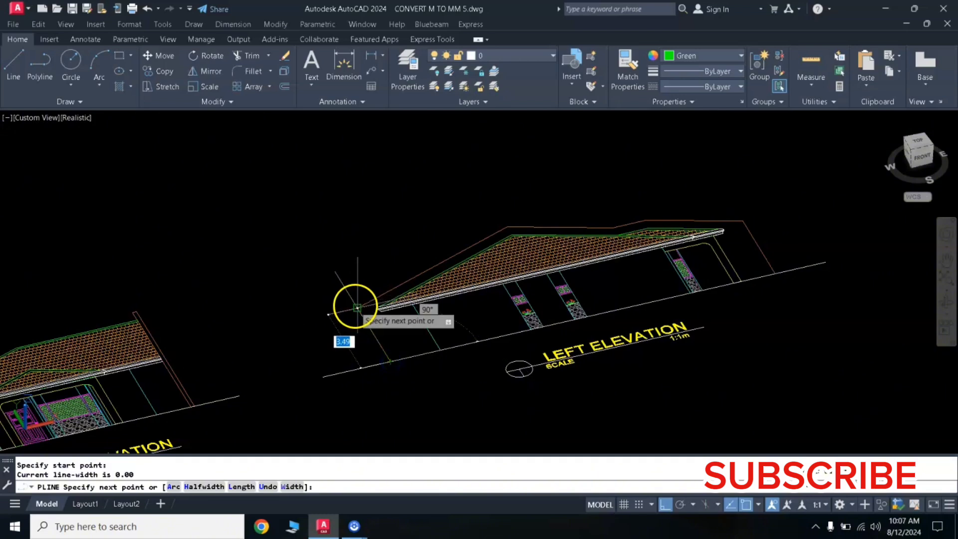
pyautogui.click(357, 308)
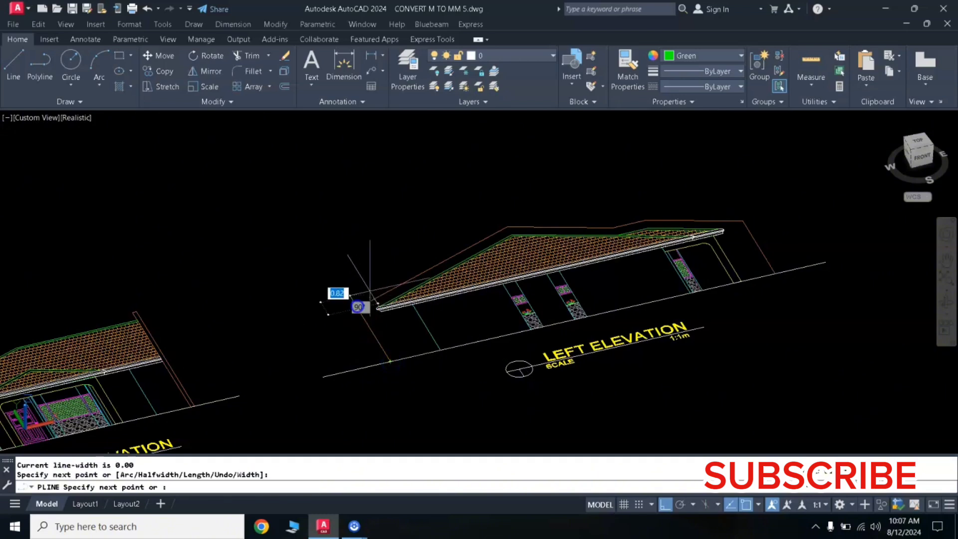
pyautogui.click(504, 227)
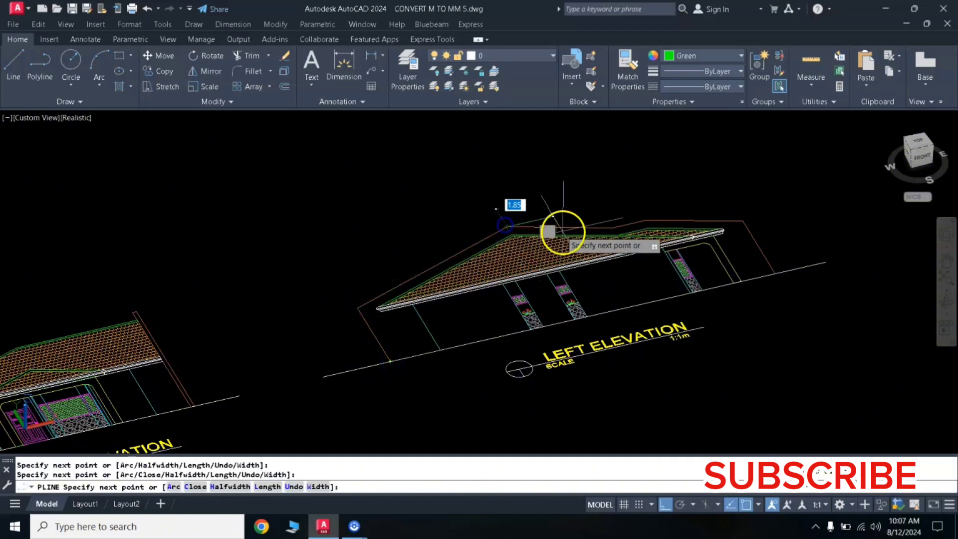
pyautogui.click(613, 226)
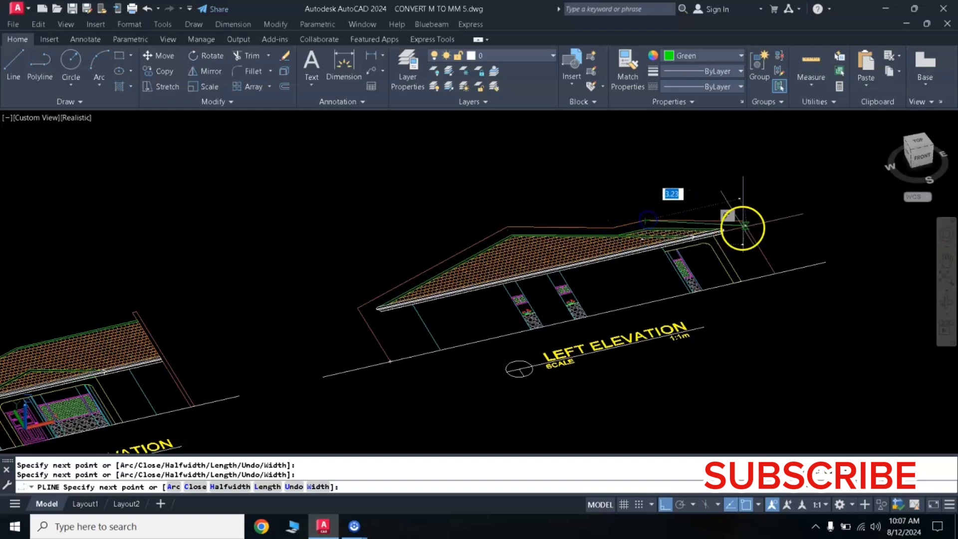
pyautogui.click(743, 222)
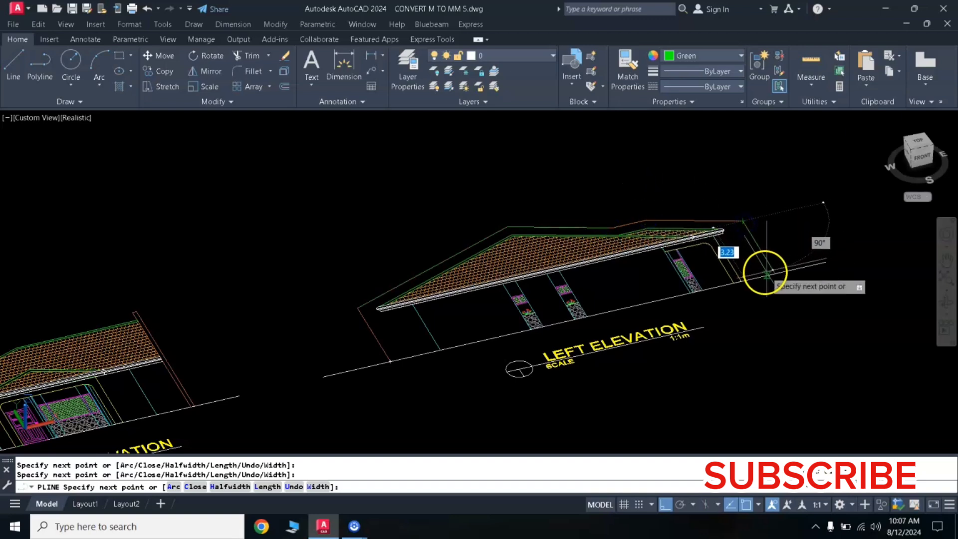
pyautogui.click(787, 291)
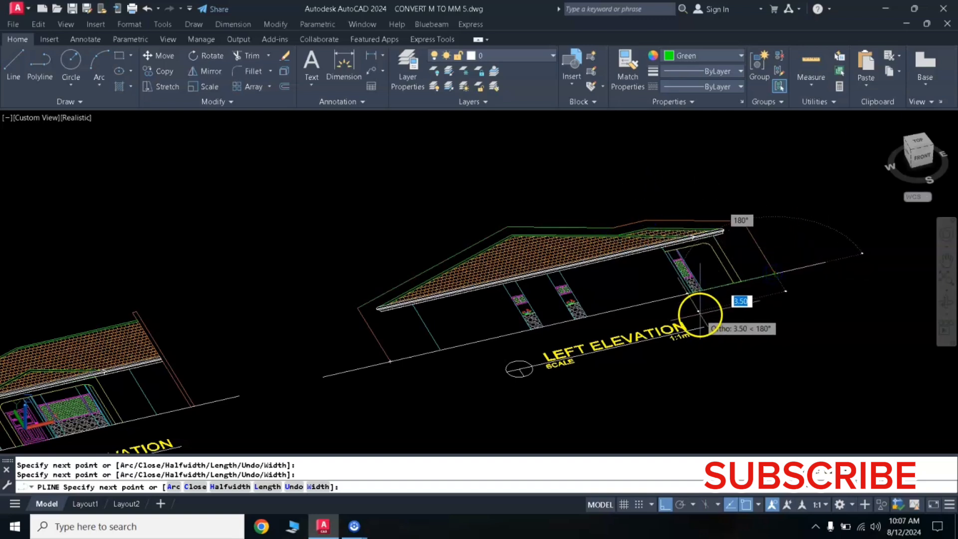
pyautogui.click(700, 312)
pyautogui.write('c')
pyautogui.press('Return')
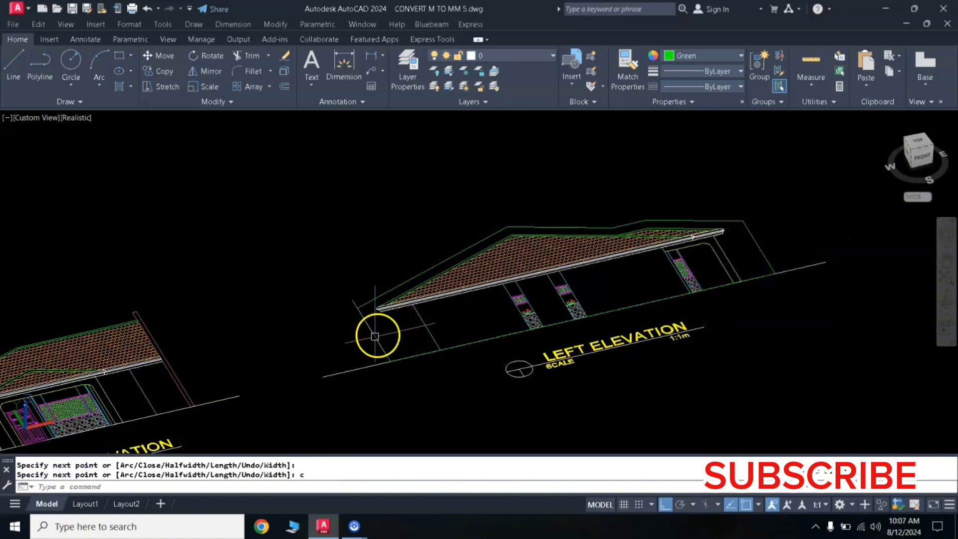
pyautogui.click(375, 336)
# - Copy the traced elevation outline into empty space beside the drawing
pyautogui.press('Escape')
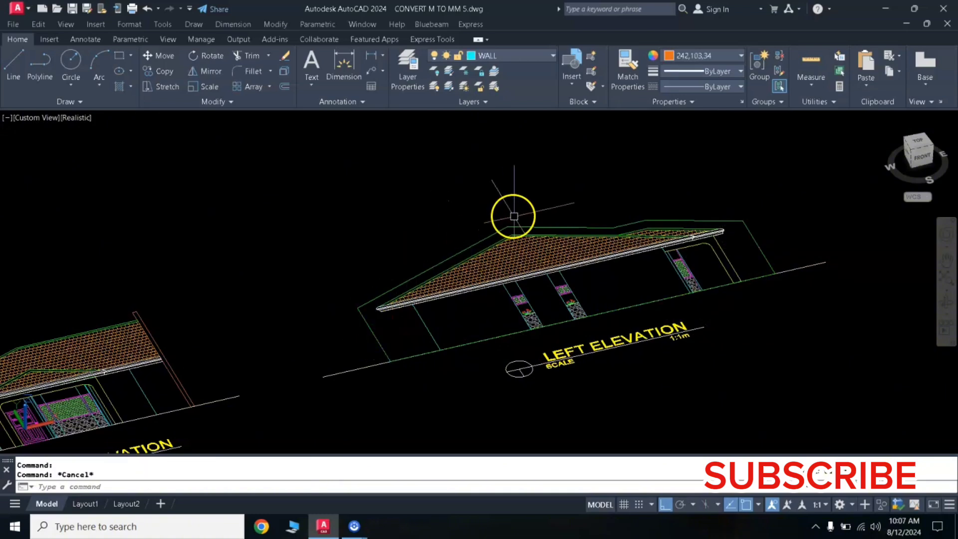
pyautogui.click(516, 216)
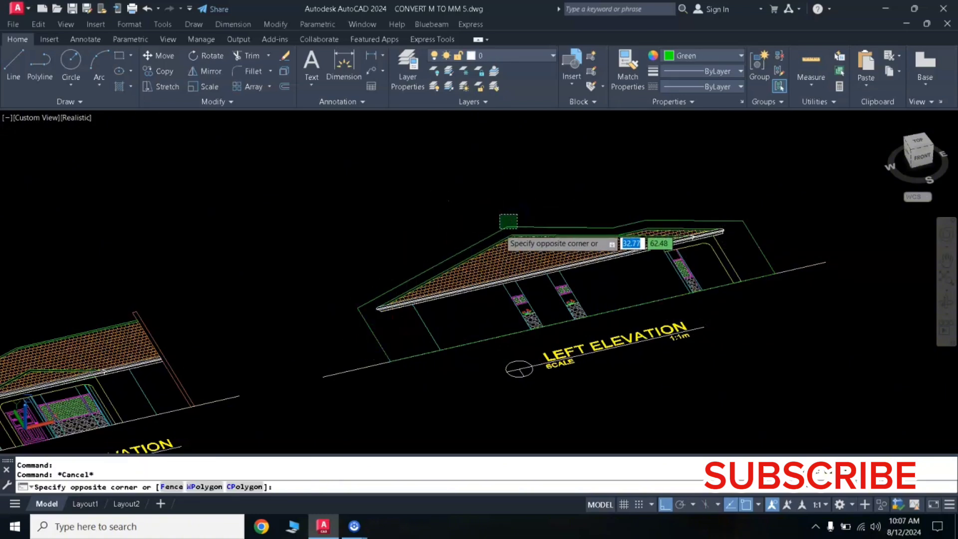
pyautogui.click(594, 276)
pyautogui.write('co')
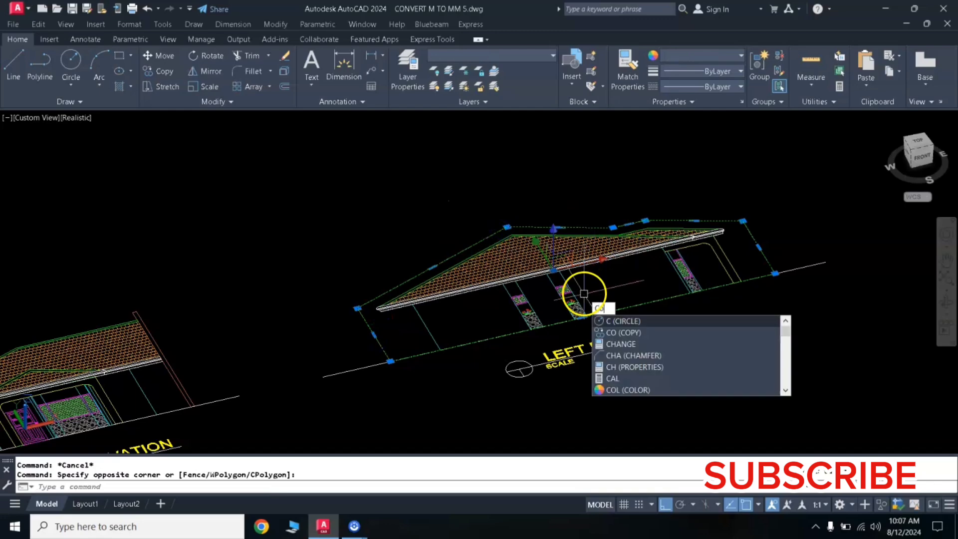
pyautogui.press('Return')
pyautogui.click(531, 388)
pyautogui.scroll(-3, 795, 363)
pyautogui.moveTo(795, 362); pyautogui.dragTo(430, 372, button='middle')
pyautogui.click(516, 333)
pyautogui.press('Return')
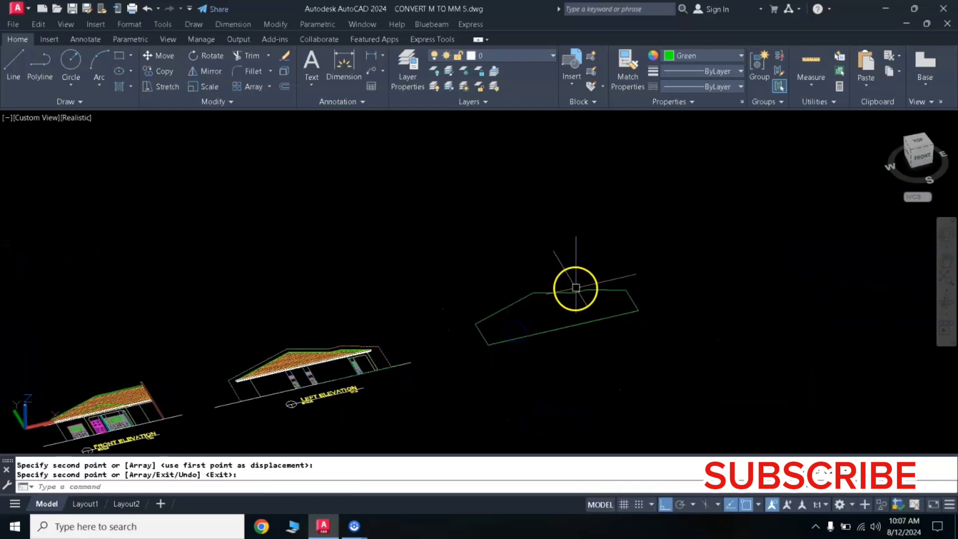
# - Erase the stray red polyline lying over the green outline
pyautogui.rightClick(590, 314)
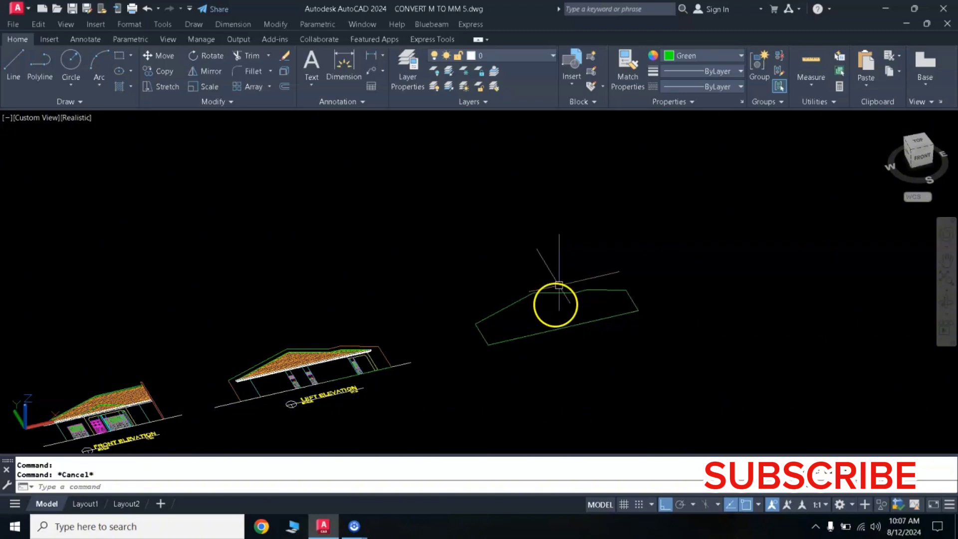
pyautogui.scroll(3, 548, 313)
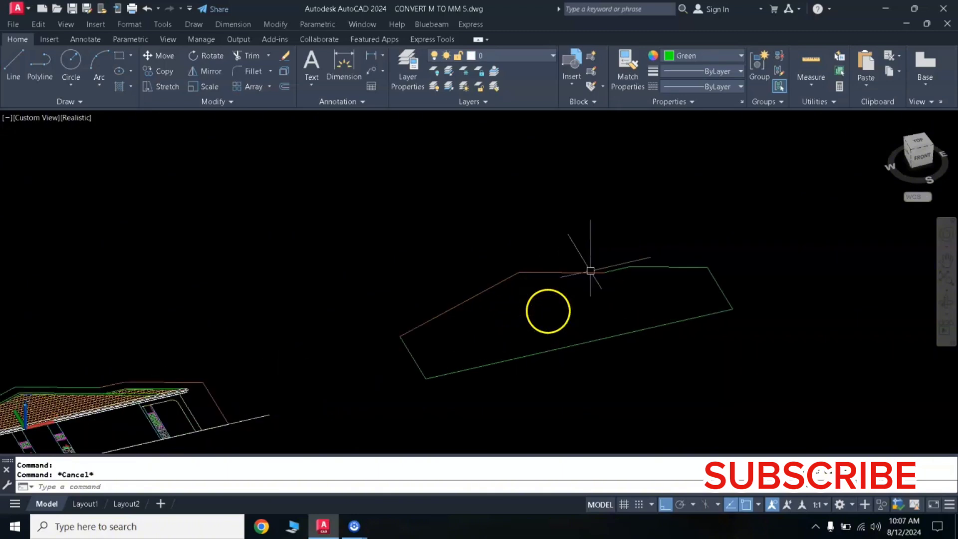
pyautogui.click(535, 216)
pyautogui.click(772, 366)
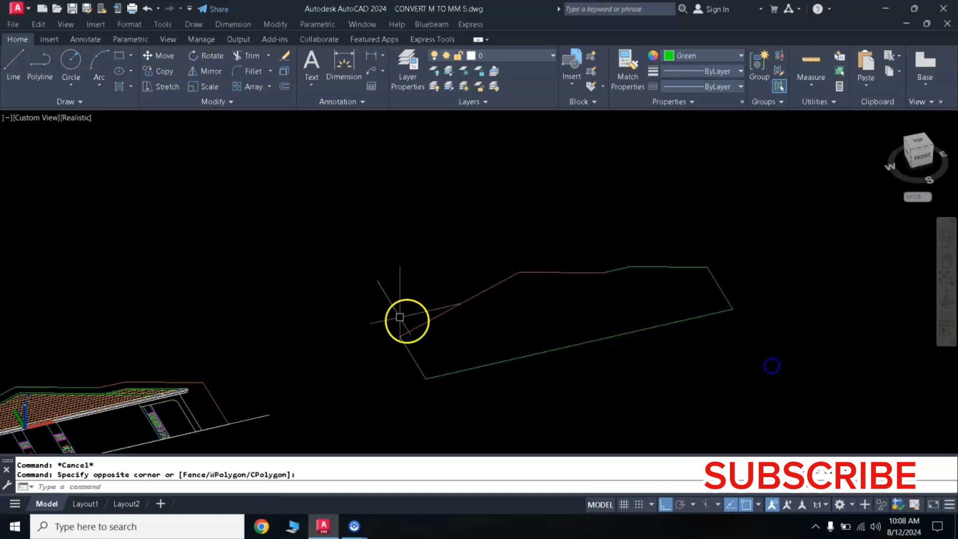
pyautogui.click(643, 413)
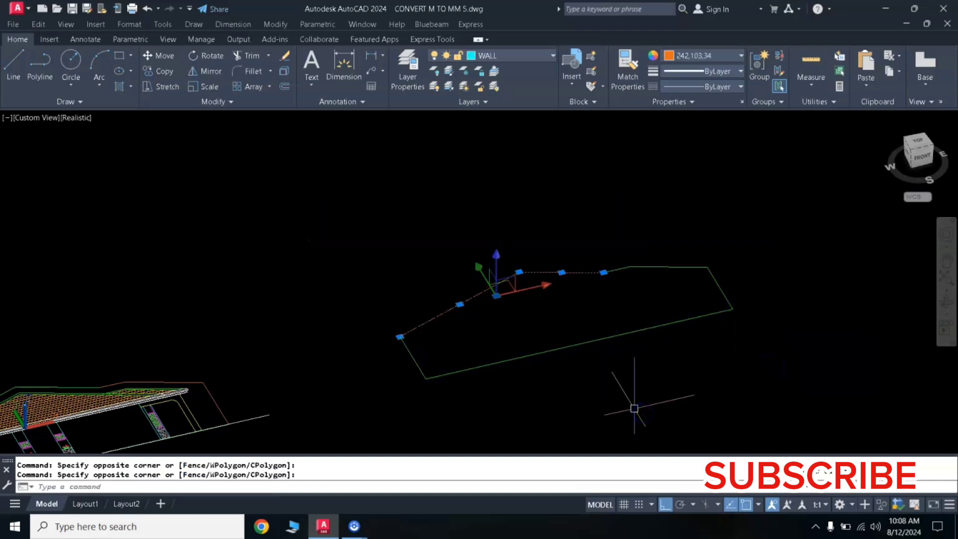
pyautogui.write('e')
pyautogui.press('Return')
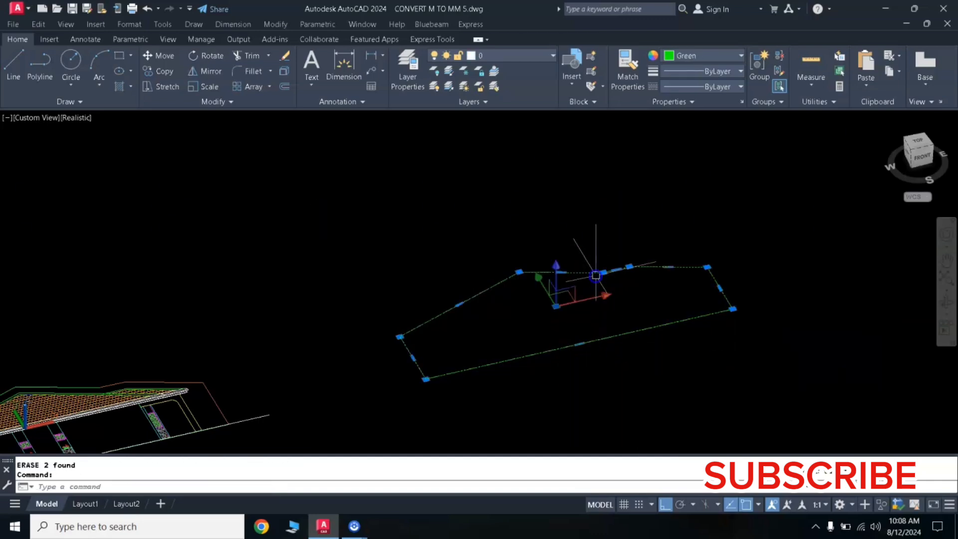
pyautogui.press('Escape')
pyautogui.press('Escape')
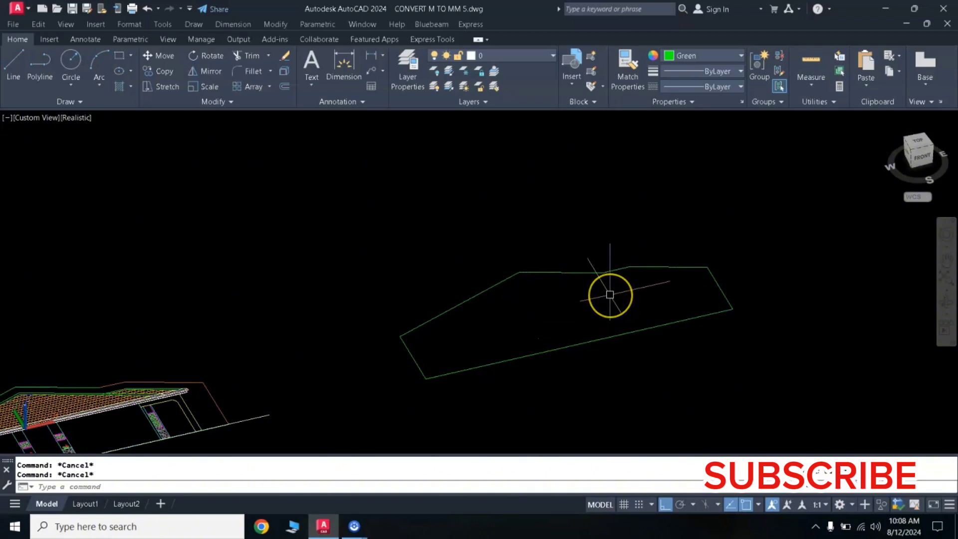
# - Select the remaining green closed LEFT ELEVATION outline
pyautogui.scroll(3, 610, 295)
pyautogui.scroll(-2, 610, 297)
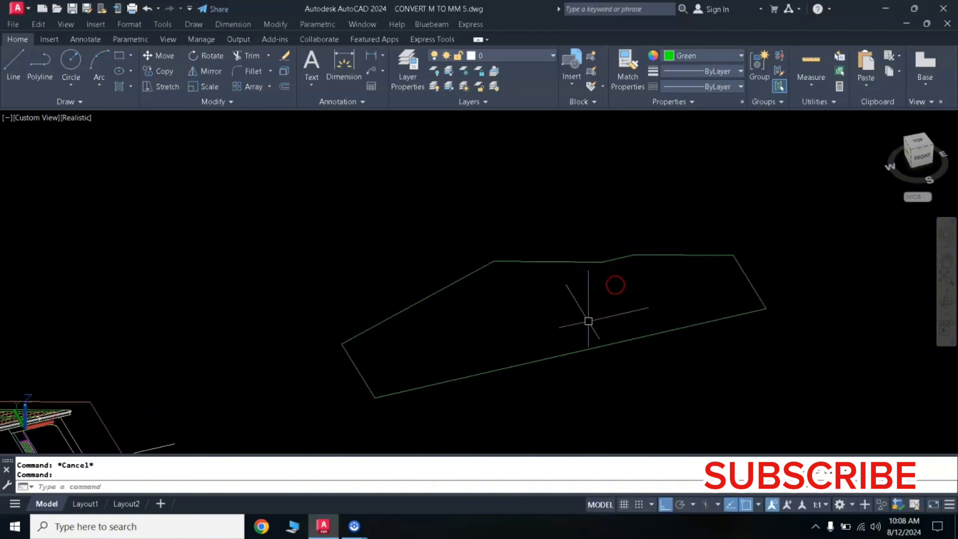
pyautogui.click(570, 352)
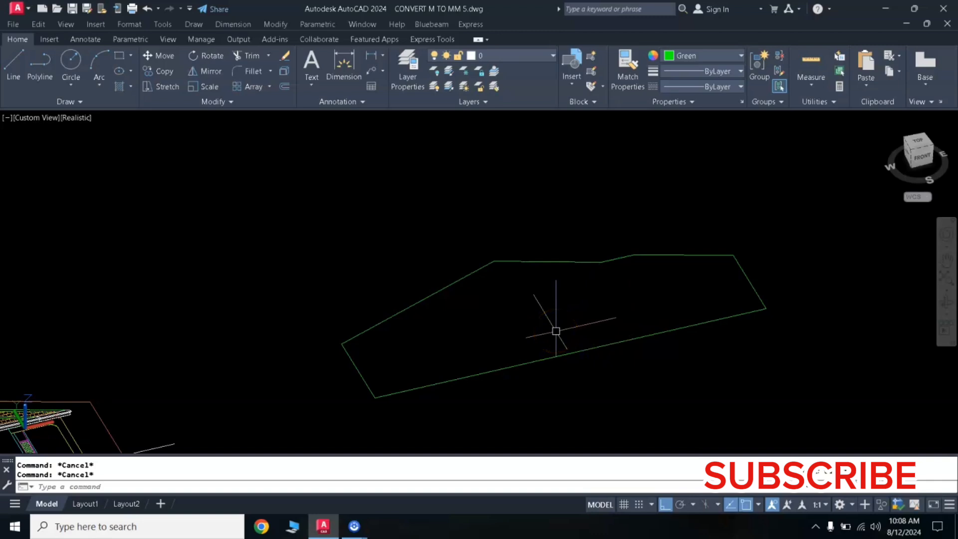
# - Extrude the green LEFT ELEVATION outline 0.15 high into a thin slab
pyautogui.write('t')
pyautogui.press('Return')
pyautogui.click(559, 327)
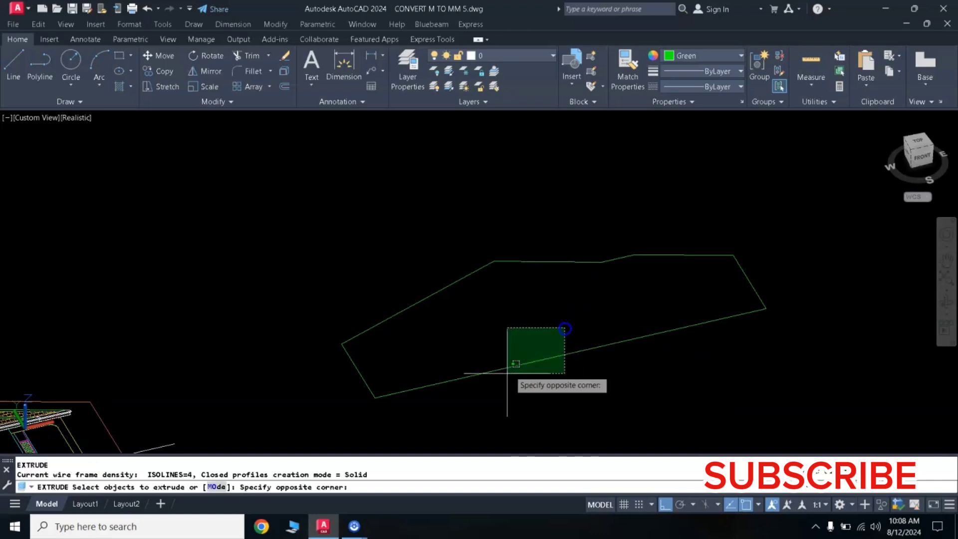
pyautogui.click(503, 376)
pyautogui.press('Return')
pyautogui.write('.15')
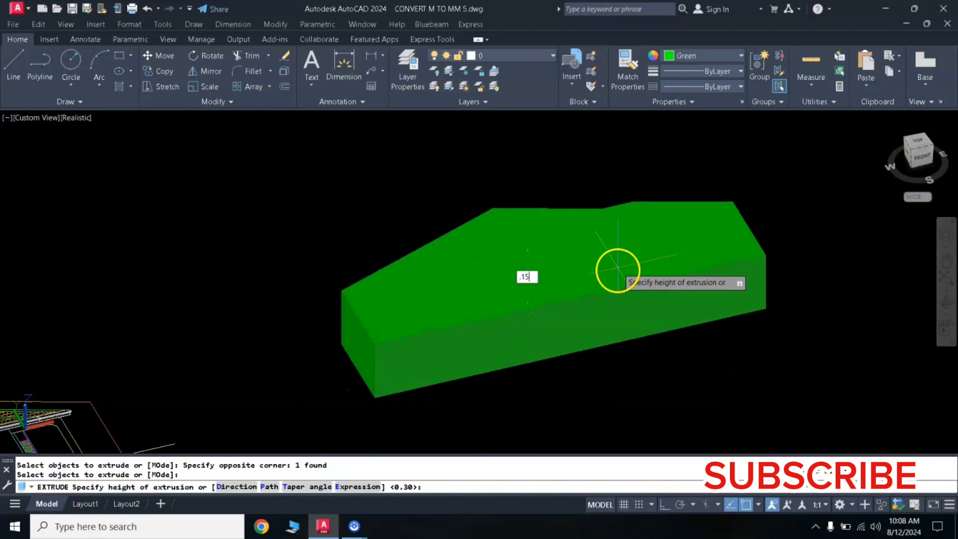
pyautogui.press('Return')
# - Set the new slab's colour to Cyan in Properties
pyautogui.click(635, 242)
pyautogui.click(563, 216)
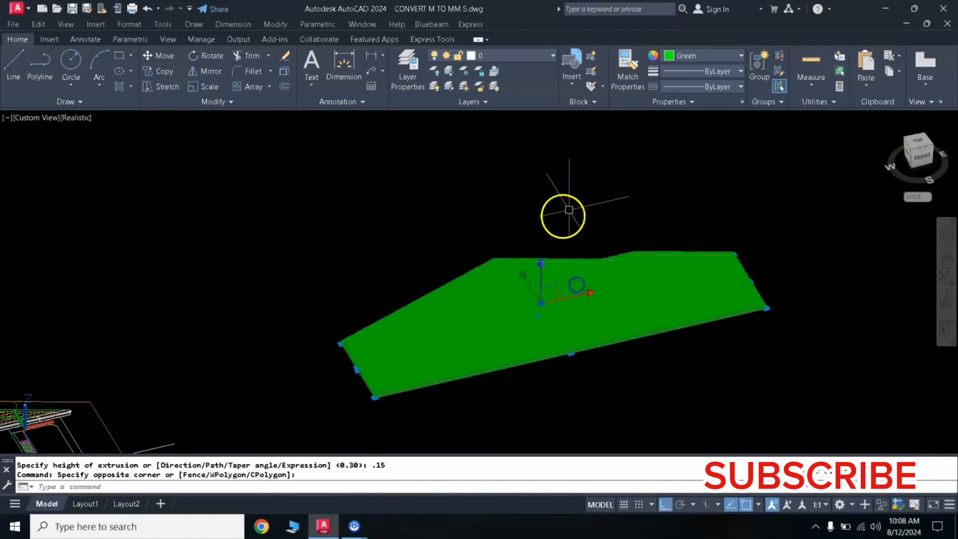
pyautogui.click(710, 66)
pyautogui.click(707, 177)
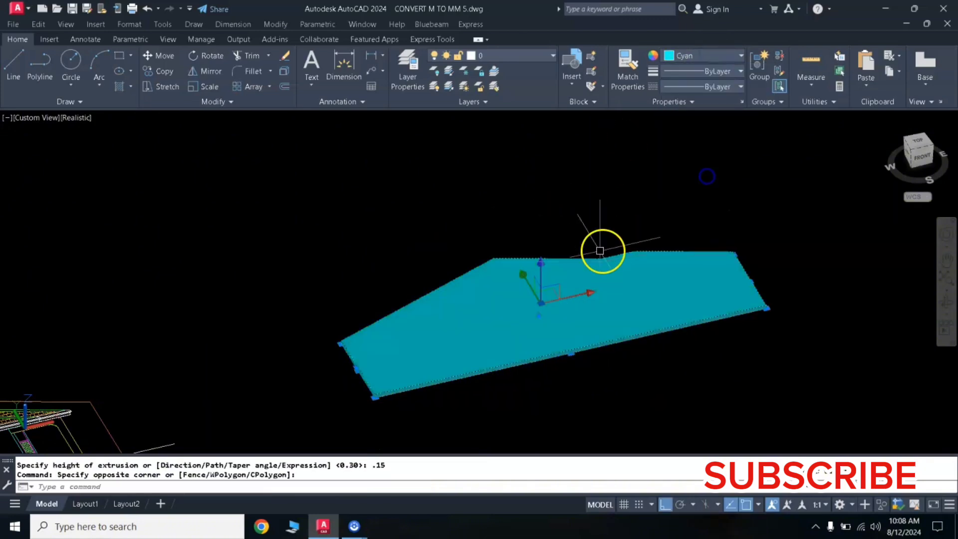
pyautogui.press('Escape')
pyautogui.press('Escape')
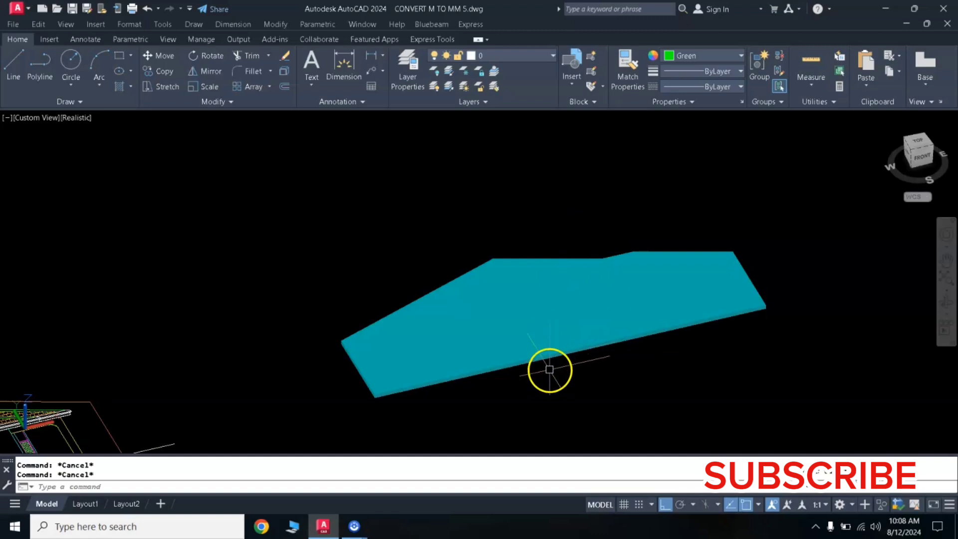
# - Use ROTATE3D to tilt the cyan slab 90° about its bottom edge, corner to edge point
pyautogui.write('R')
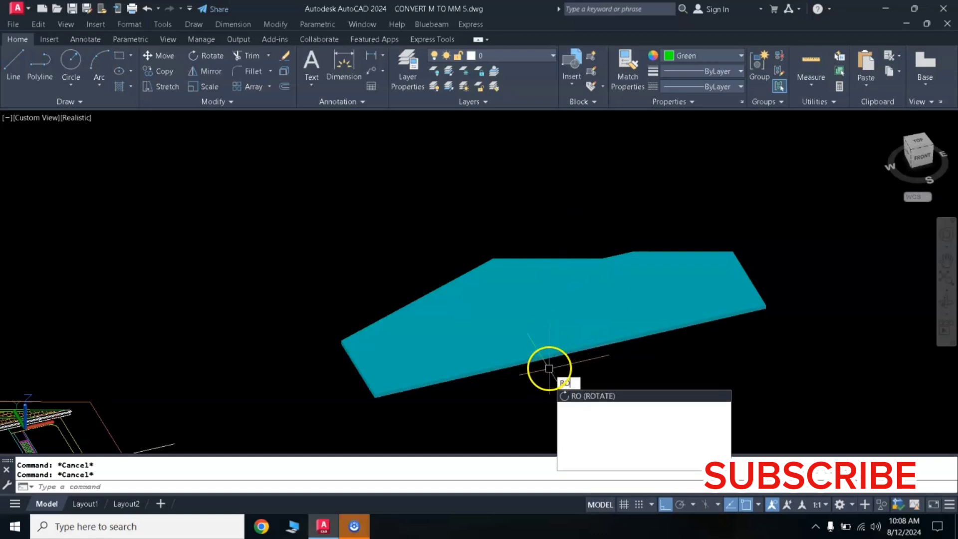
pyautogui.write('O')
pyautogui.click(583, 421)
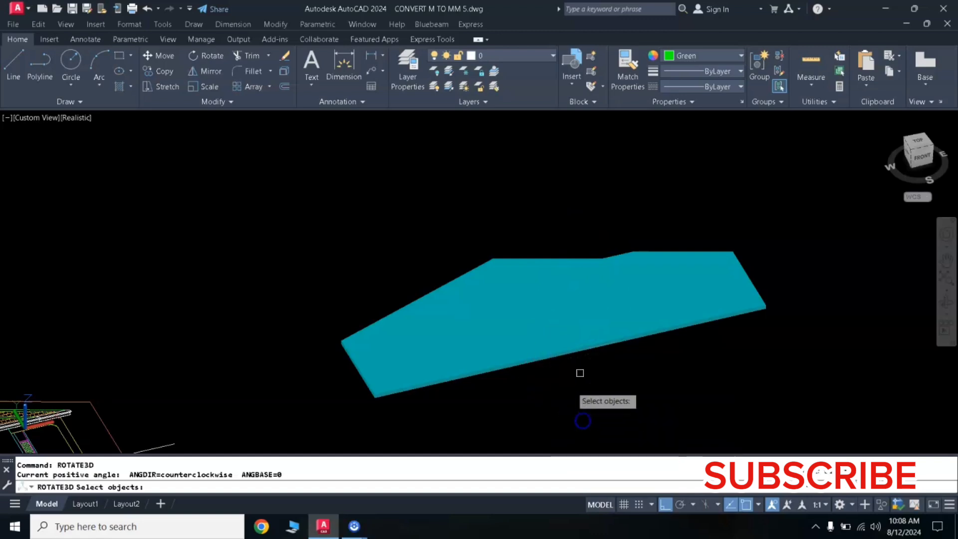
pyautogui.click(609, 229)
pyautogui.click(518, 327)
pyautogui.press('Return')
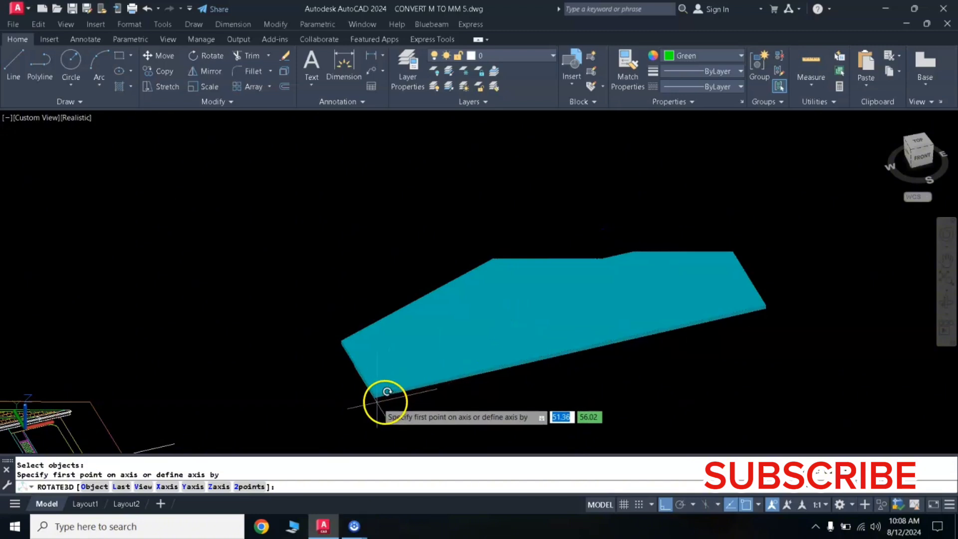
pyautogui.click(375, 400)
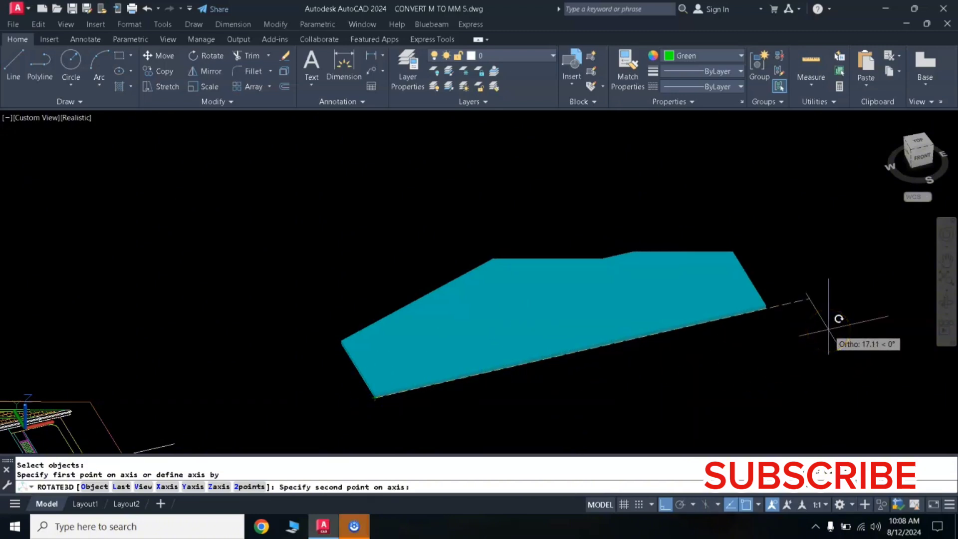
pyautogui.click(828, 329)
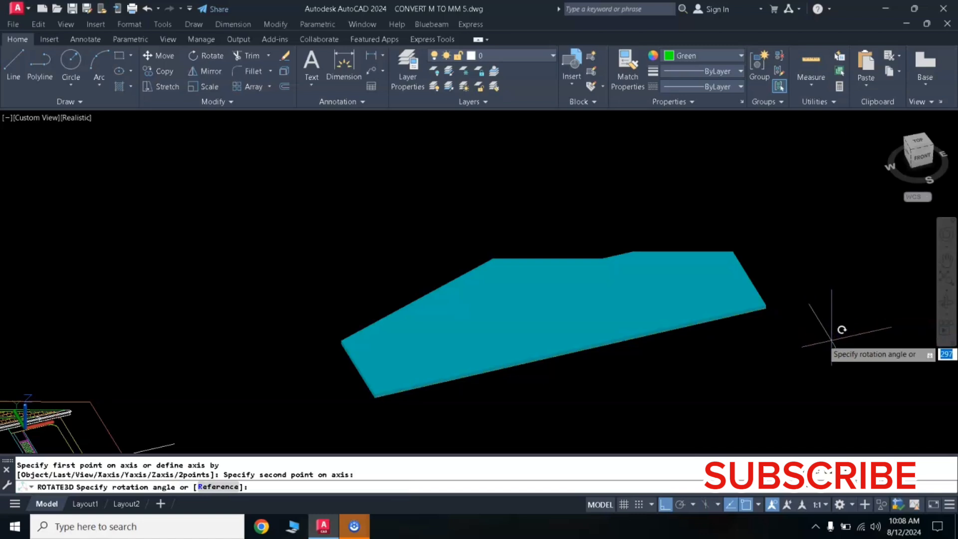
pyautogui.click(807, 328)
pyautogui.write('90')
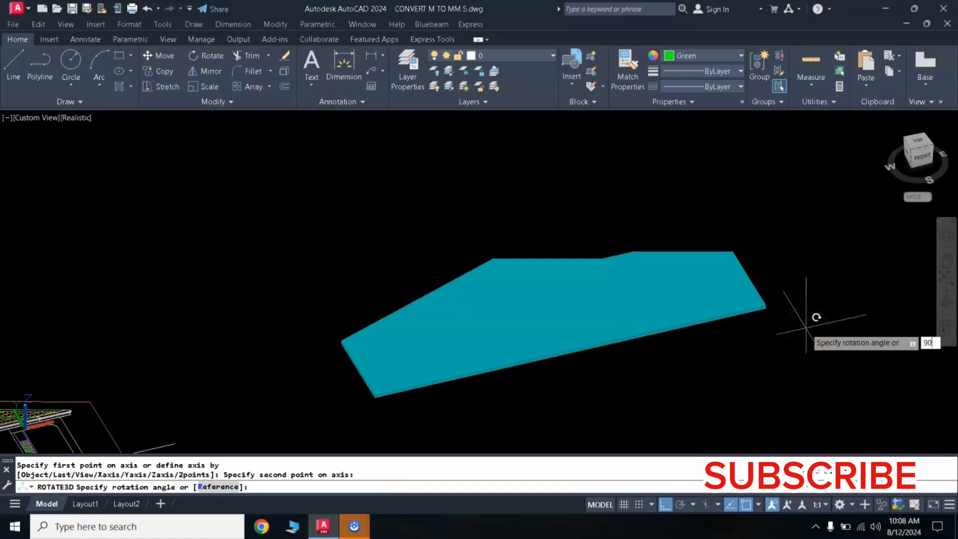
pyautogui.click(754, 328)
pyautogui.scroll(-3, 679, 267)
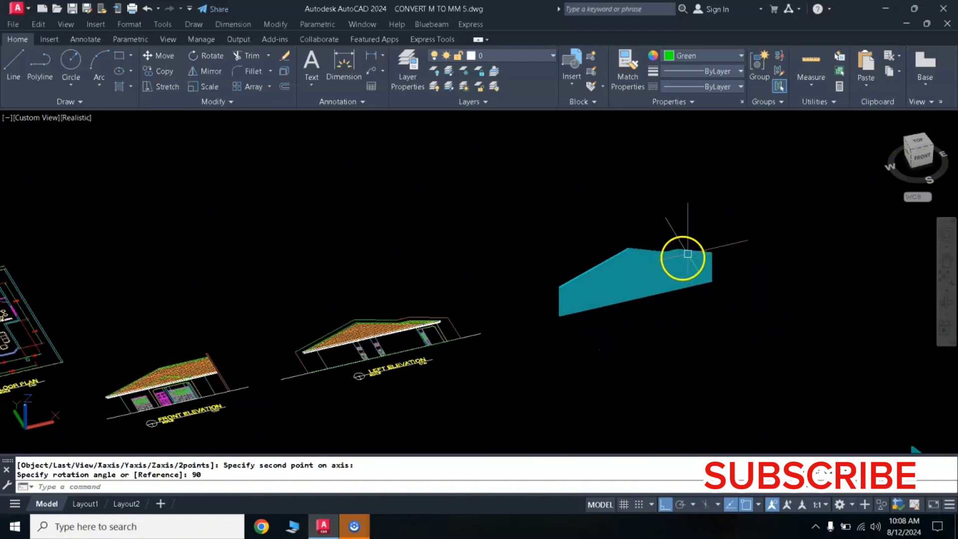
# - Rotate the upright cyan slab to 270° about its bottom corner
pyautogui.write('o')
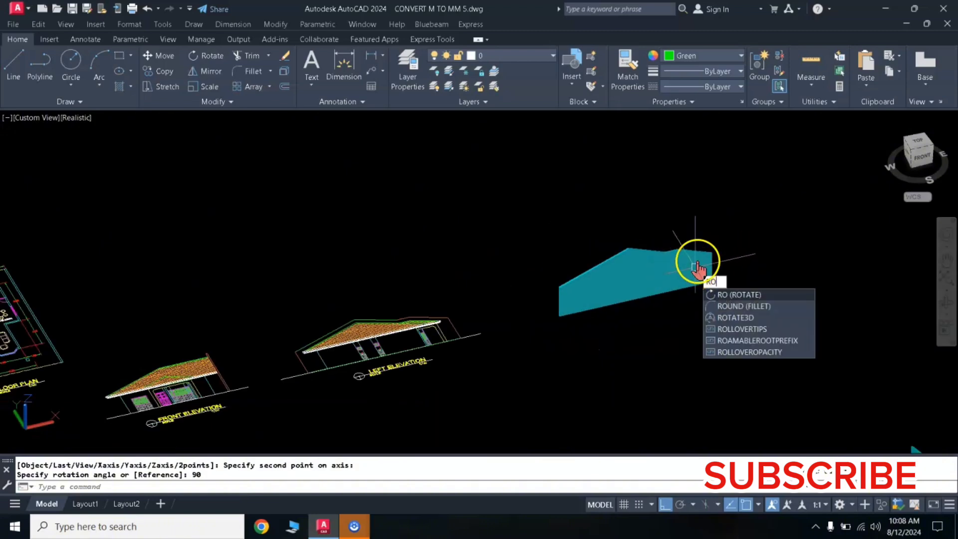
pyautogui.press('Return')
pyautogui.click(681, 213)
pyautogui.click(632, 310)
pyautogui.press('Return')
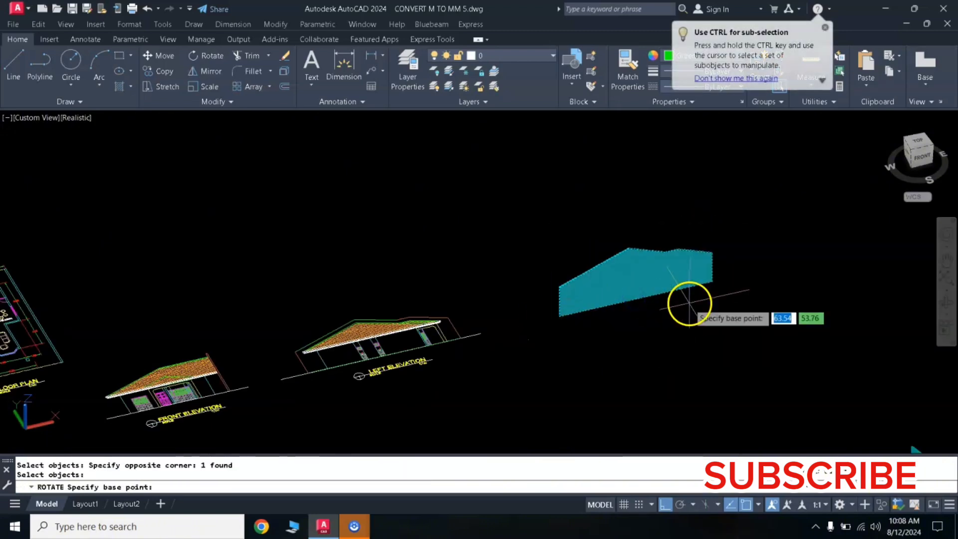
pyautogui.click(712, 283)
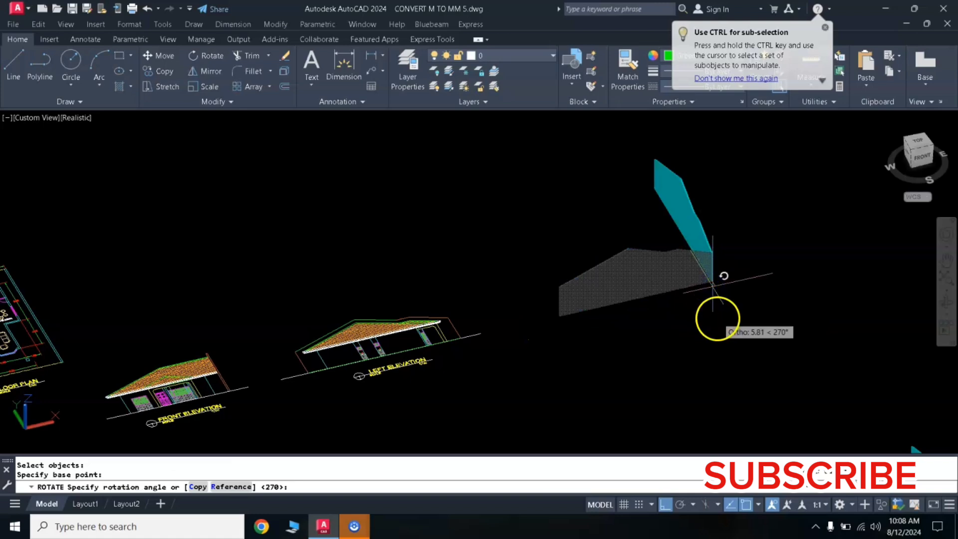
pyautogui.click(728, 310)
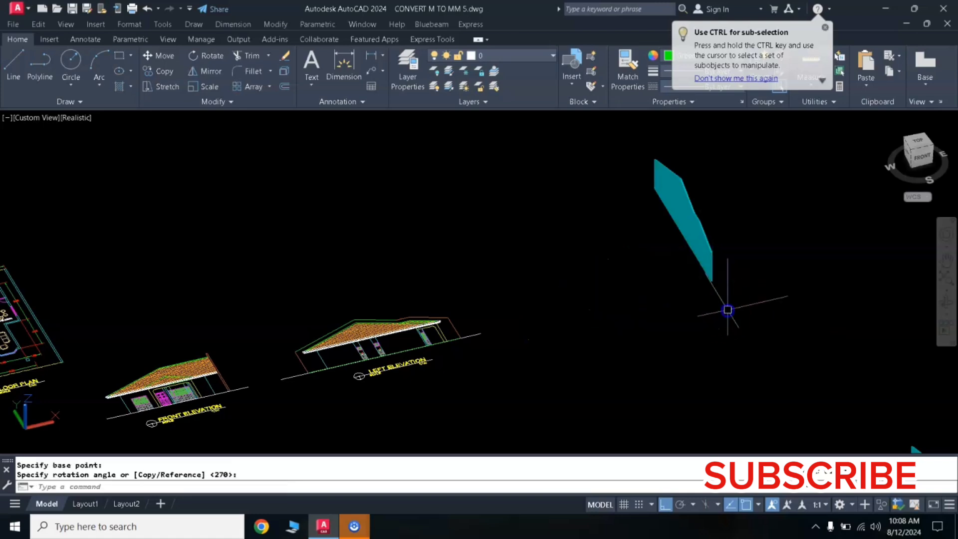
# - Start moving the cyan slab, using its bottom corner as the base point
pyautogui.click(723, 211)
pyautogui.click(674, 311)
pyautogui.write('m')
pyautogui.press('Return')
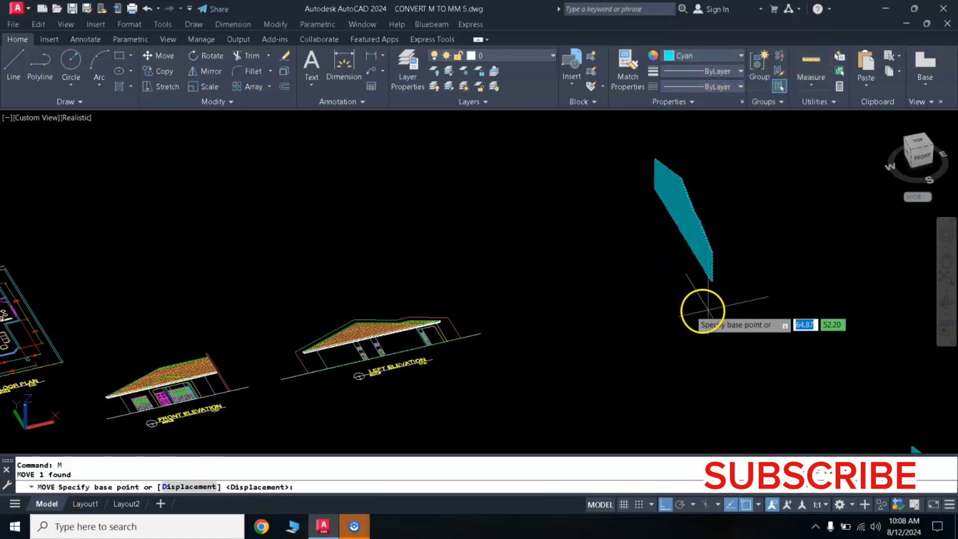
pyautogui.scroll(3, 709, 288)
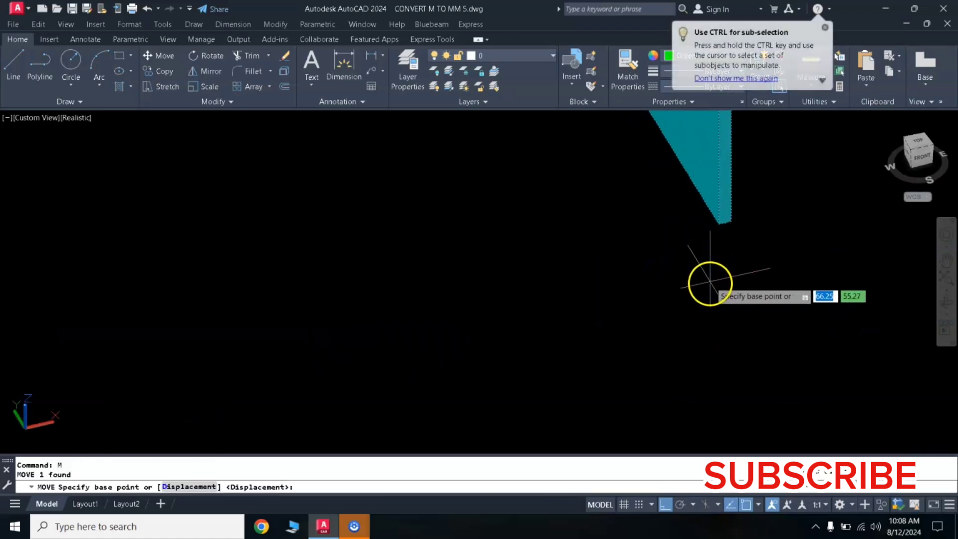
pyautogui.click(719, 225)
# - With Ortho off, place the slab along the floor plan's side wall
pyautogui.scroll(-2, 638, 353)
pyautogui.scroll(-2, 627, 349)
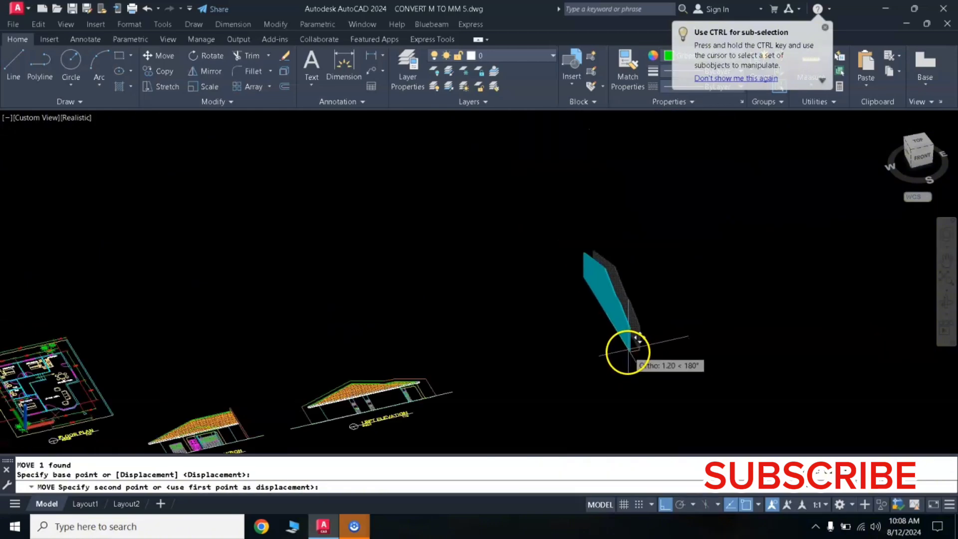
pyautogui.scroll(-2, 572, 351)
pyautogui.moveTo(572, 351); pyautogui.dragTo(681, 291, button='middle')
pyautogui.scroll(5, 424, 321)
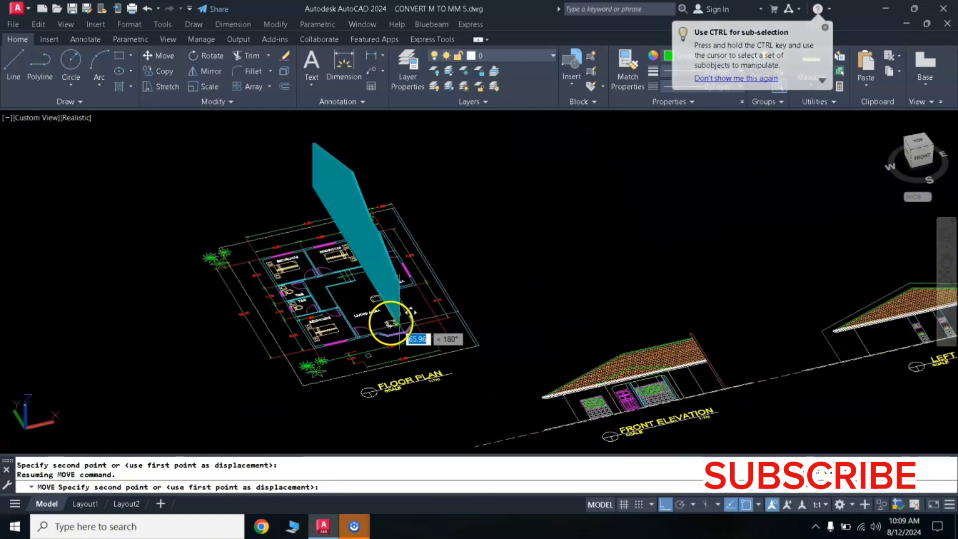
pyautogui.scroll(5, 392, 321)
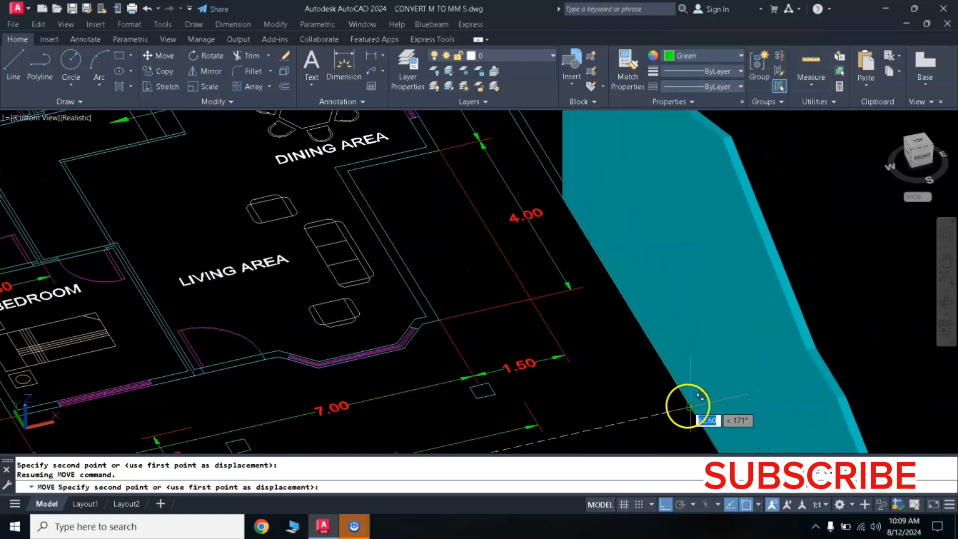
pyautogui.click(670, 507)
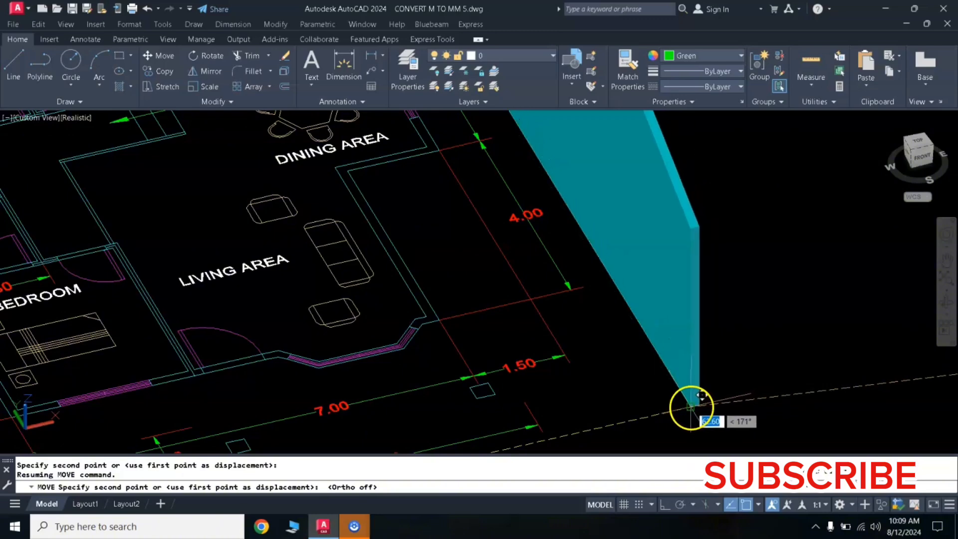
pyautogui.click(691, 408)
pyautogui.scroll(-4, 598, 403)
pyautogui.moveTo(771, 255); pyautogui.dragTo(642, 293, button='middle')
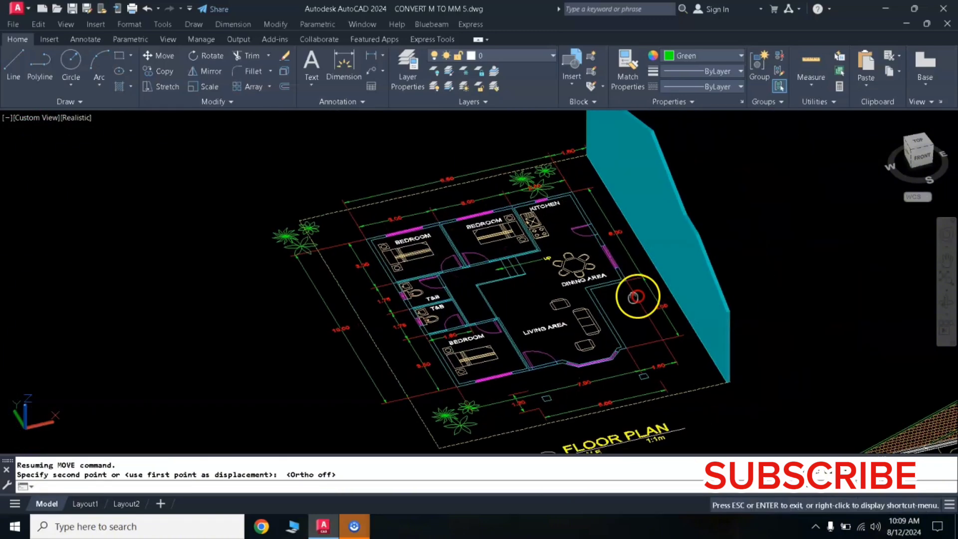
# - Orbit the view, select the cyan slab and start moving it from the plan's wall corner
pyautogui.click(947, 303)
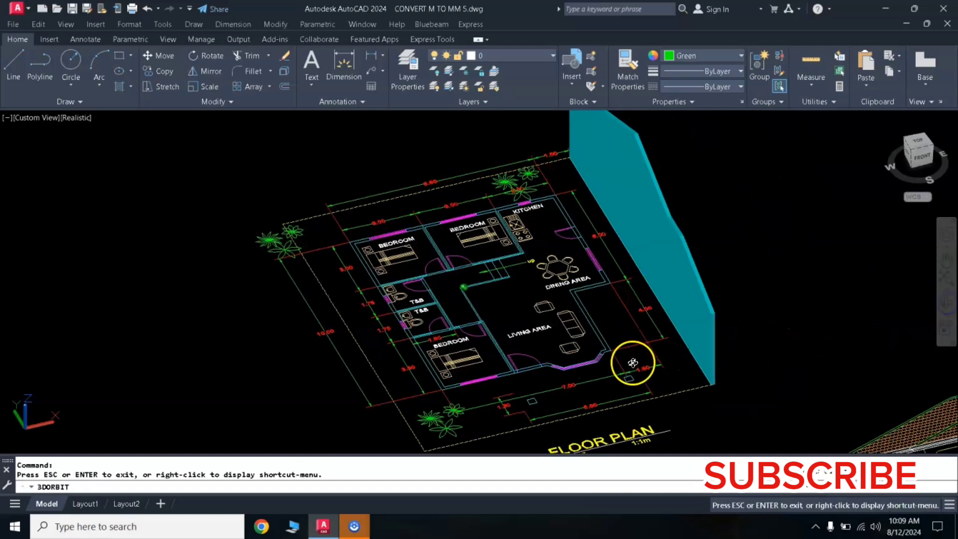
pyautogui.moveTo(631, 364); pyautogui.dragTo(661, 328)
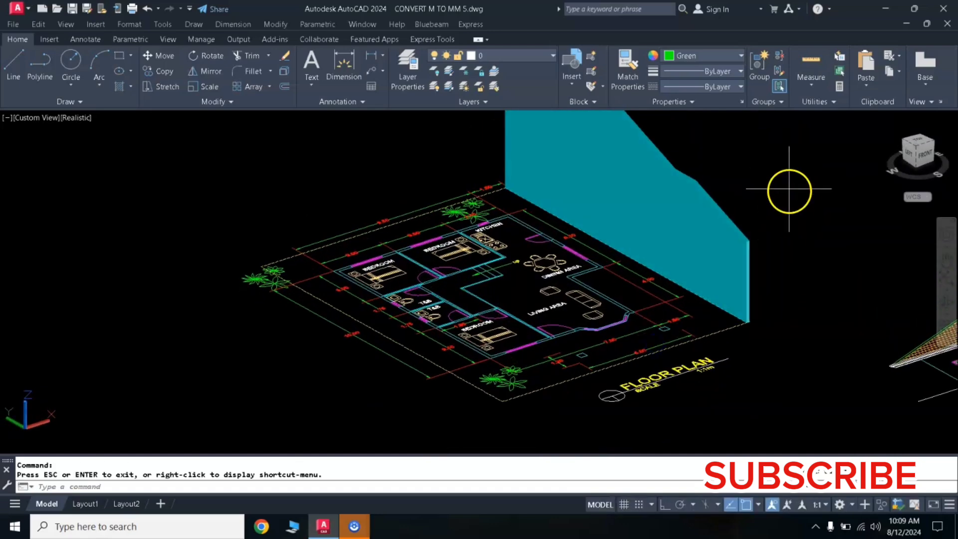
pyautogui.click(790, 191)
pyautogui.click(701, 239)
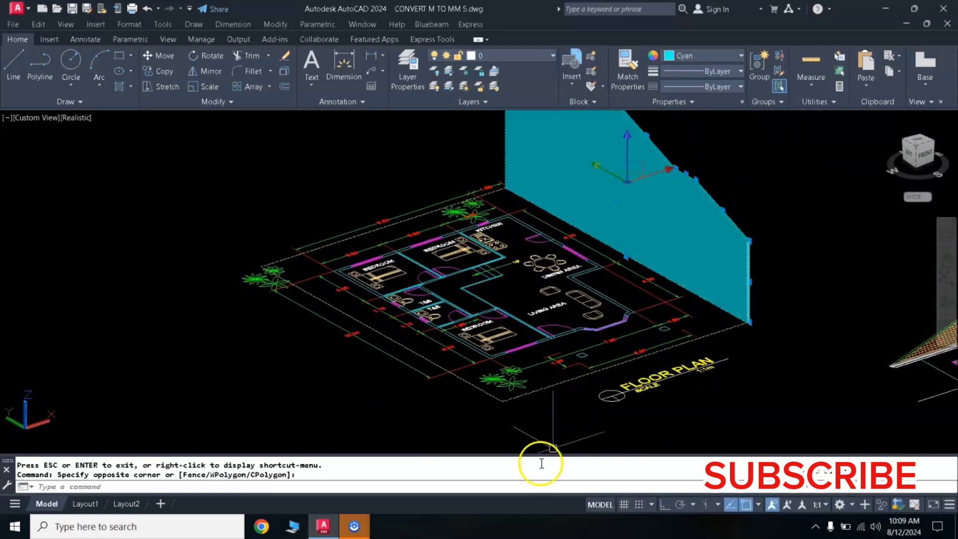
pyautogui.write('m')
pyautogui.press('Return')
pyautogui.scroll(5, 484, 357)
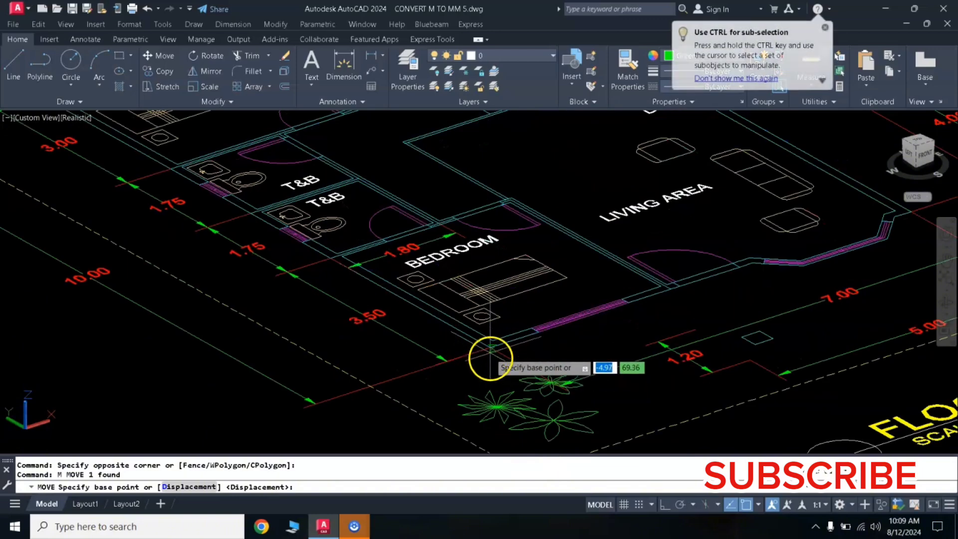
pyautogui.click(491, 347)
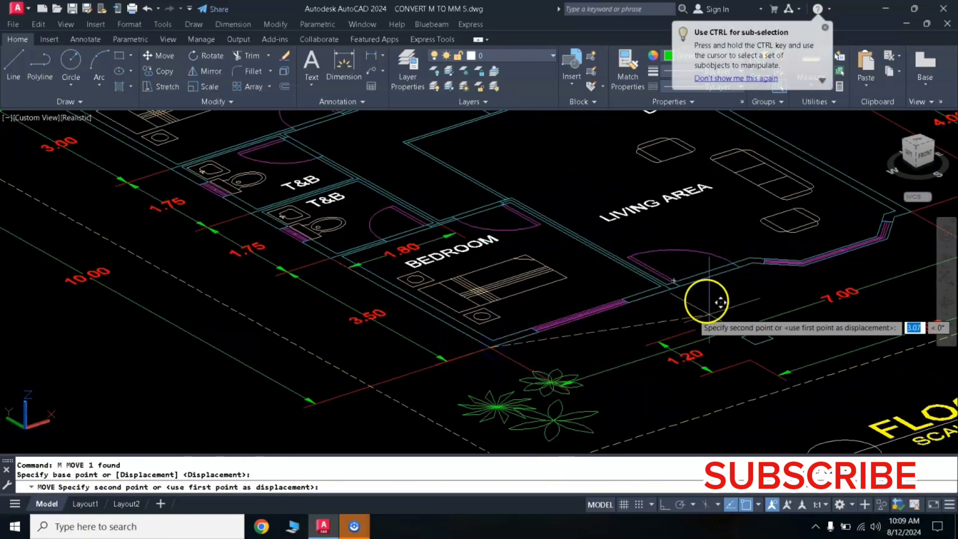
# - Drop the cyan slab onto the corner of the 3D house model
pyautogui.scroll(-5, 706, 297)
pyautogui.moveTo(717, 317); pyautogui.dragTo(585, 335, button='middle')
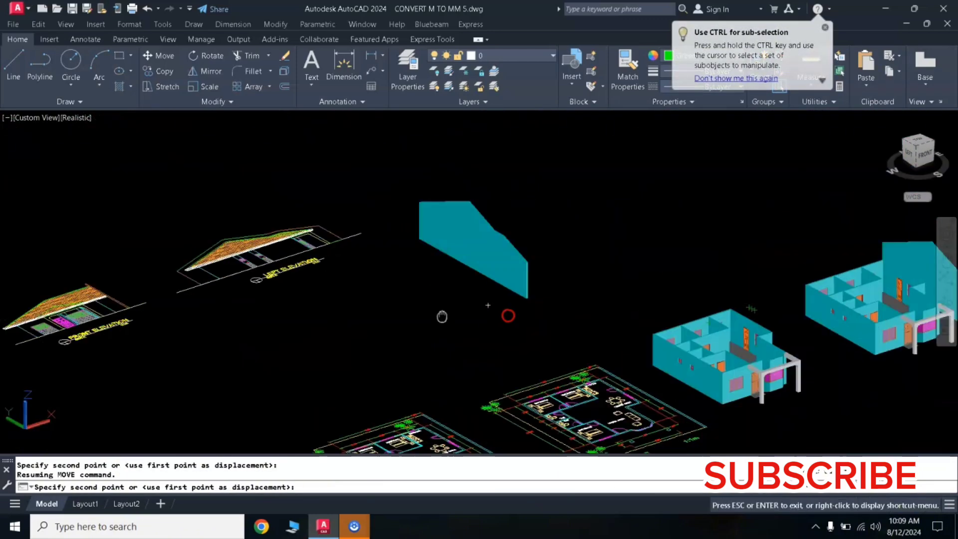
pyautogui.scroll(3, 585, 334)
pyautogui.scroll(2, 609, 321)
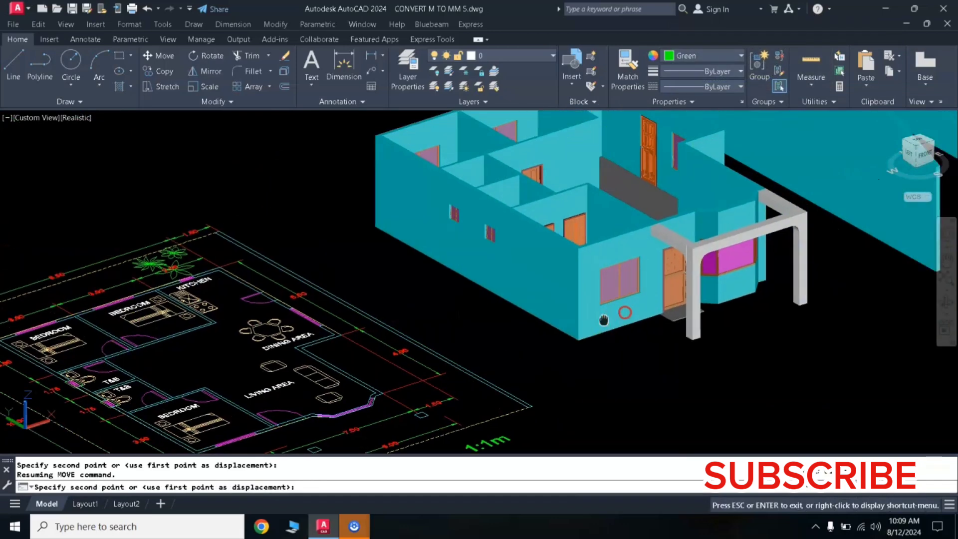
pyautogui.scroll(1, 599, 324)
pyautogui.scroll(3, 530, 362)
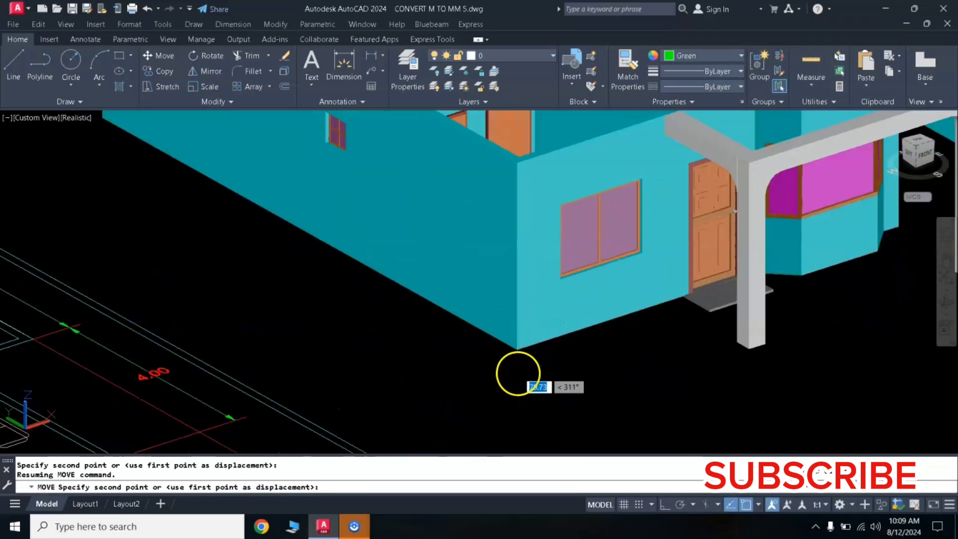
pyautogui.scroll(-3, 518, 350)
pyautogui.scroll(-2, 531, 353)
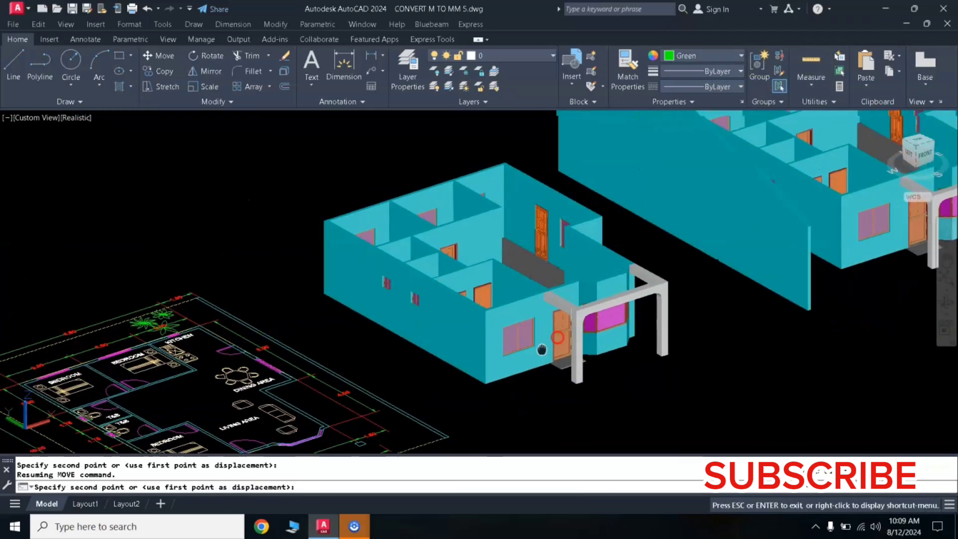
pyautogui.scroll(1, 519, 390)
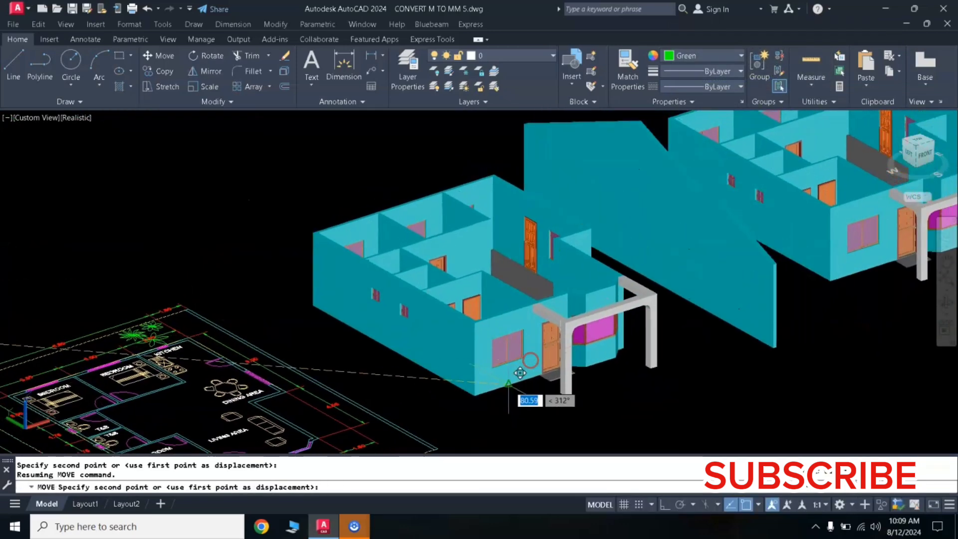
pyautogui.click(474, 397)
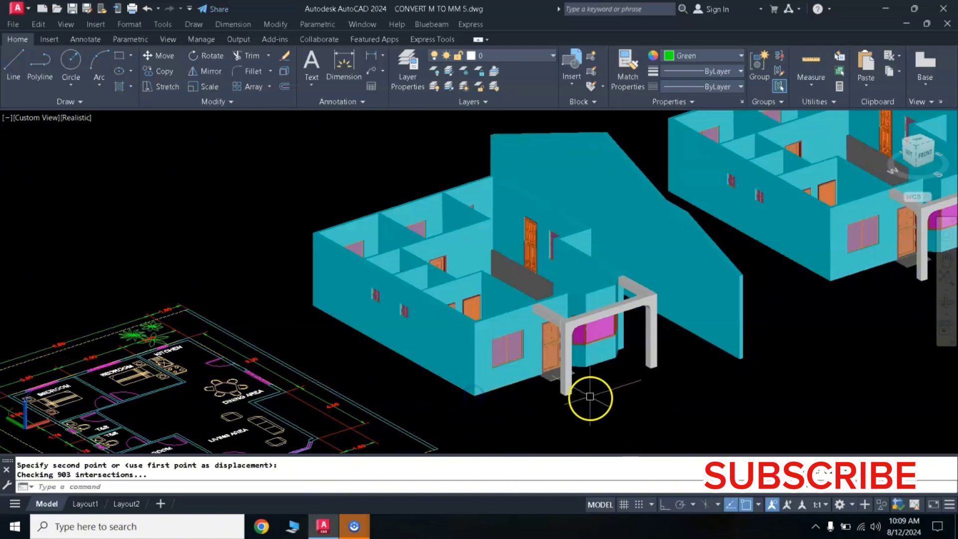
pyautogui.scroll(-5, 590, 397)
pyautogui.scroll(4, 627, 378)
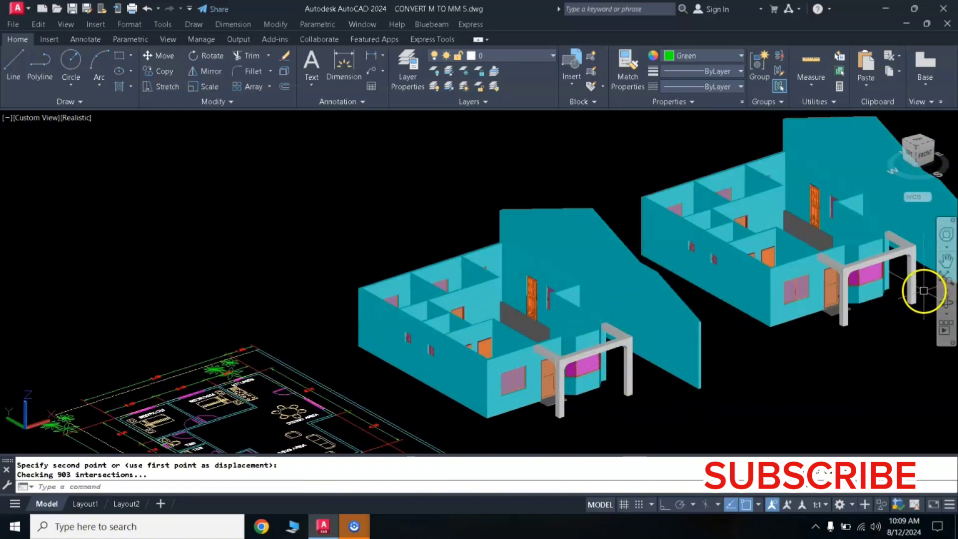
pyautogui.click(944, 301)
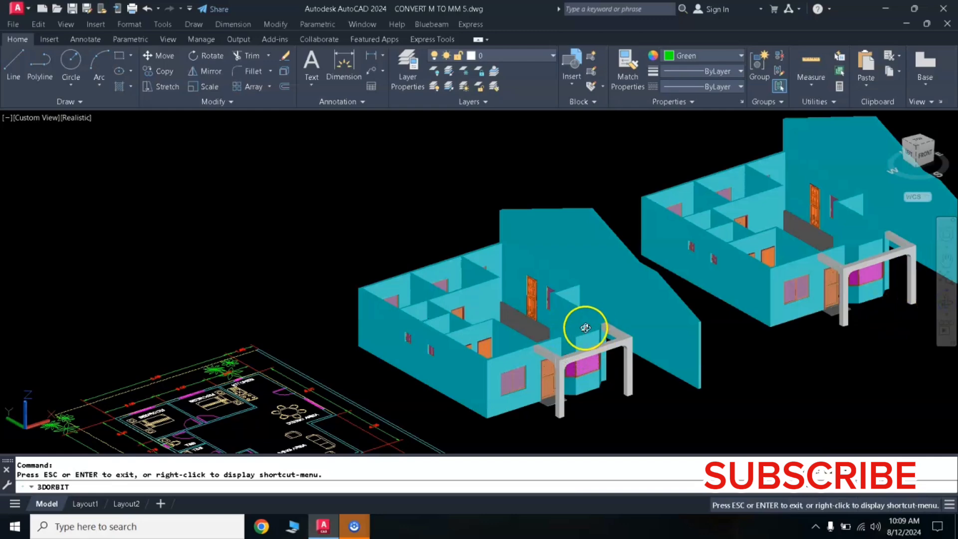
pyautogui.moveTo(585, 328); pyautogui.dragTo(557, 351)
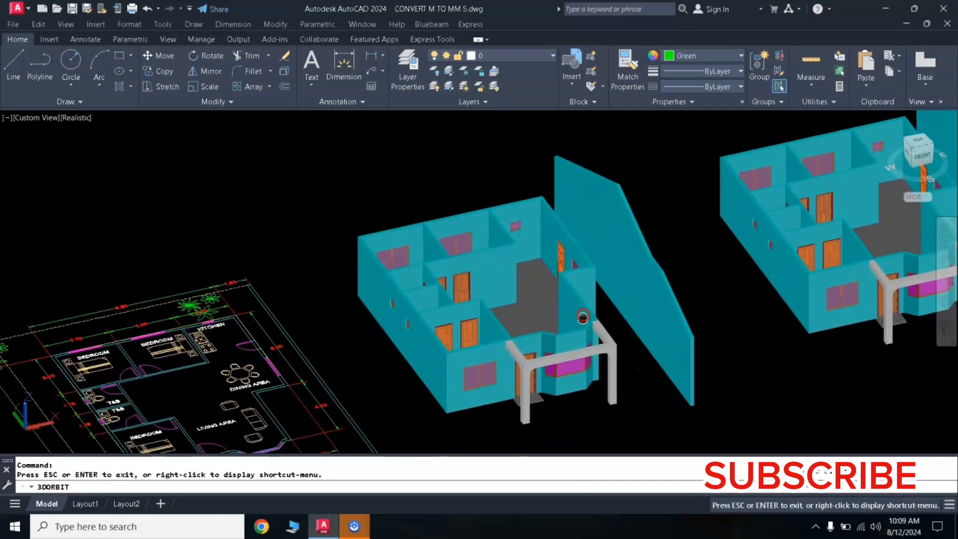
pyautogui.moveTo(563, 352); pyautogui.dragTo(583, 298, button='middle')
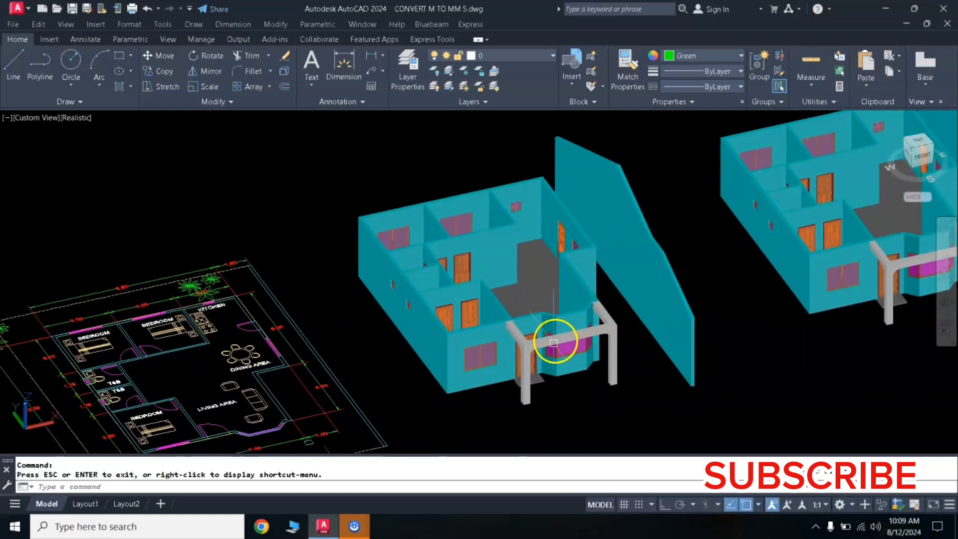
pyautogui.rightClick(520, 338)
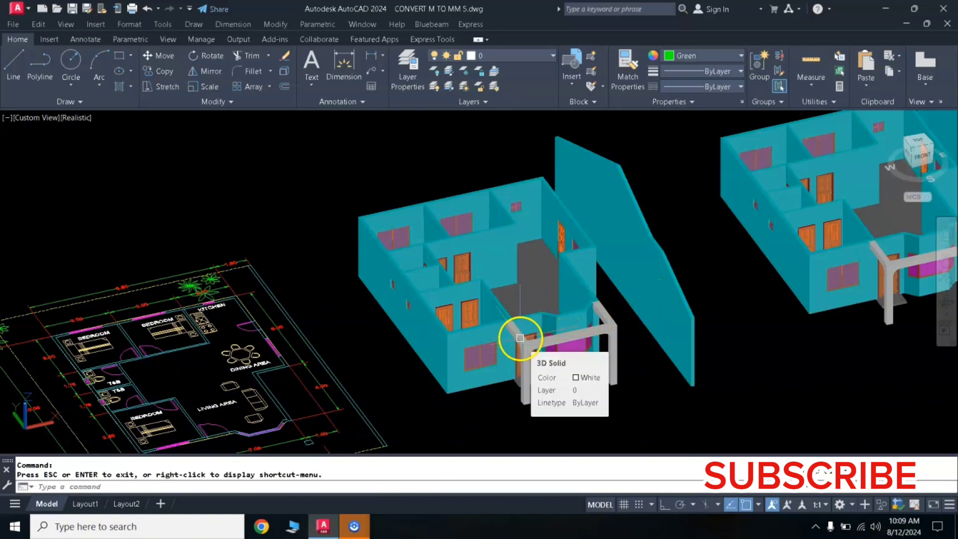
pyautogui.press('Escape')
pyautogui.click(946, 304)
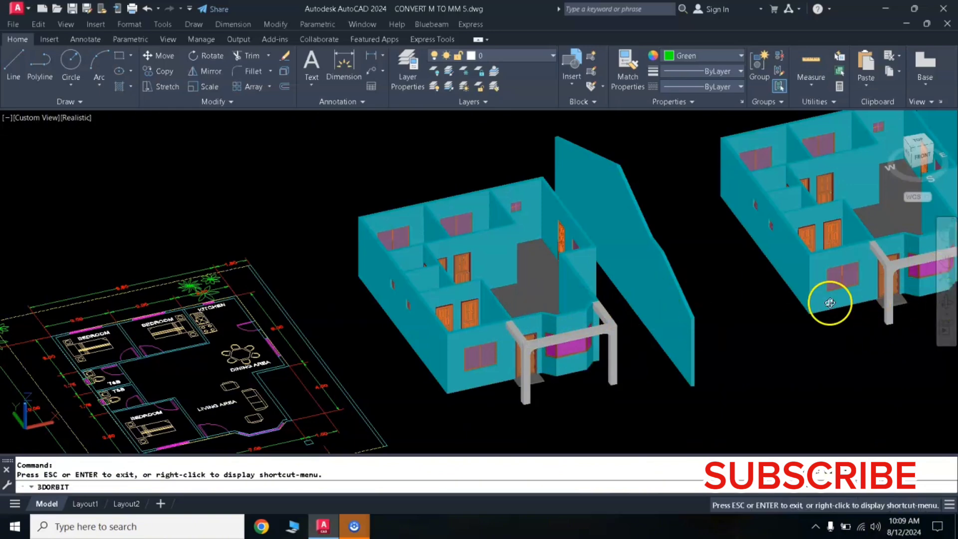
pyautogui.moveTo(568, 336); pyautogui.dragTo(588, 326)
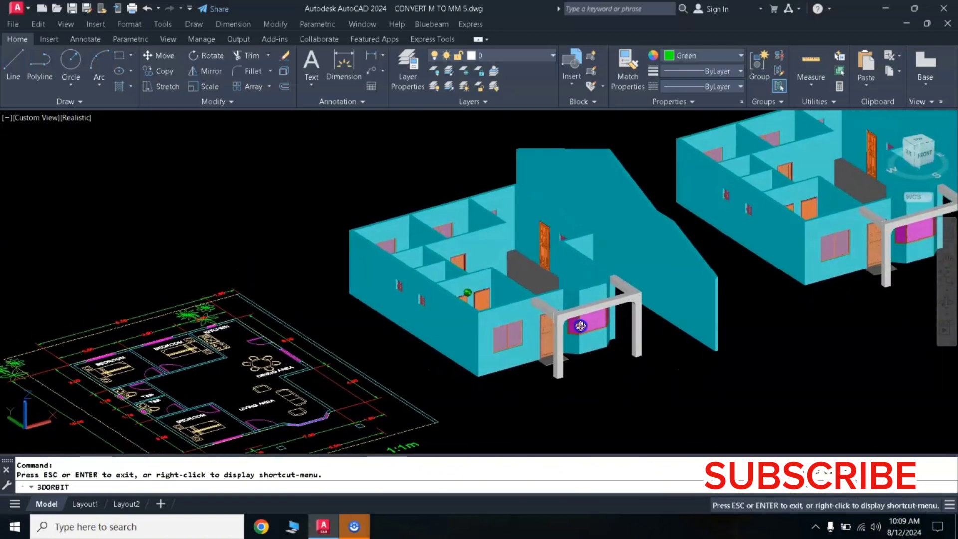
pyautogui.moveTo(642, 288); pyautogui.dragTo(480, 354, button='middle')
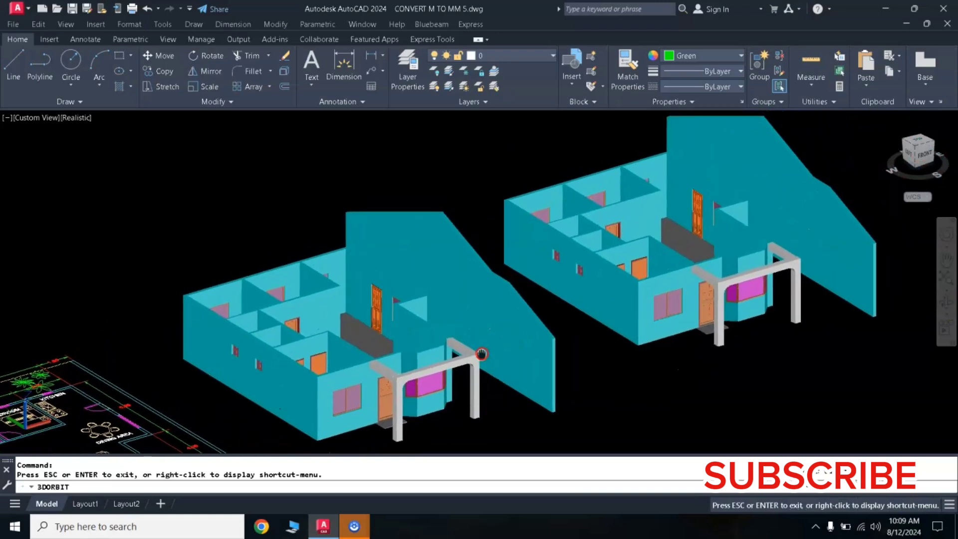
pyautogui.moveTo(480, 353); pyautogui.dragTo(472, 360)
pyautogui.press('Escape')
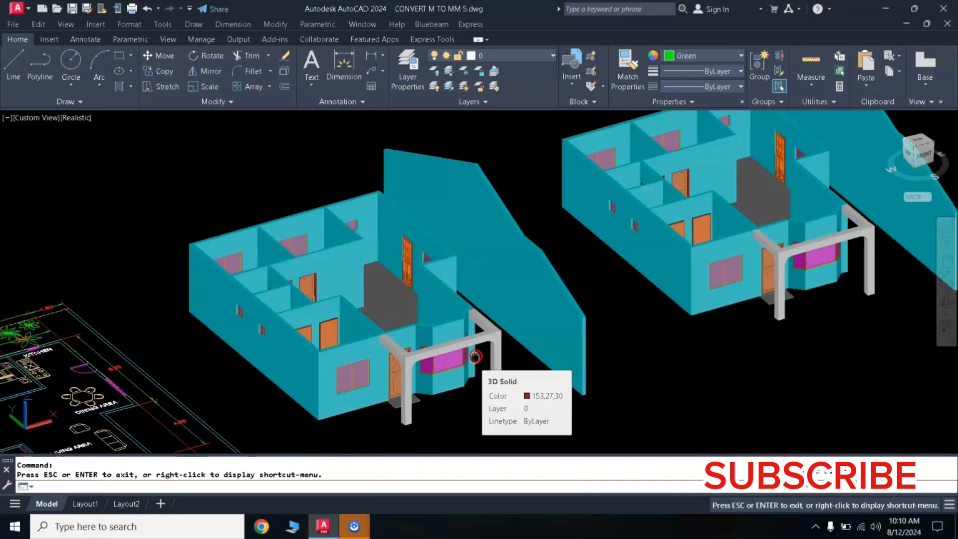
pyautogui.moveTo(472, 358); pyautogui.dragTo(486, 351, button='middle')
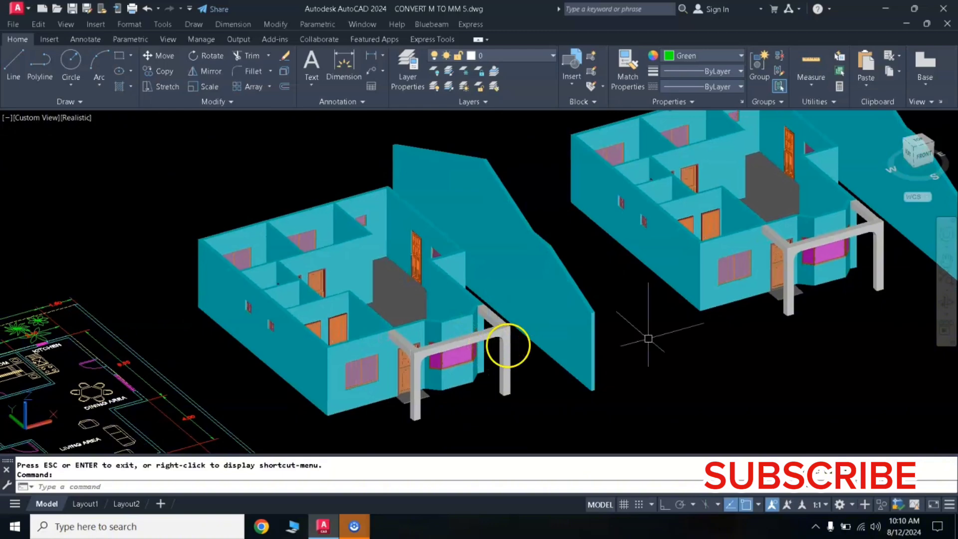
pyautogui.click(947, 301)
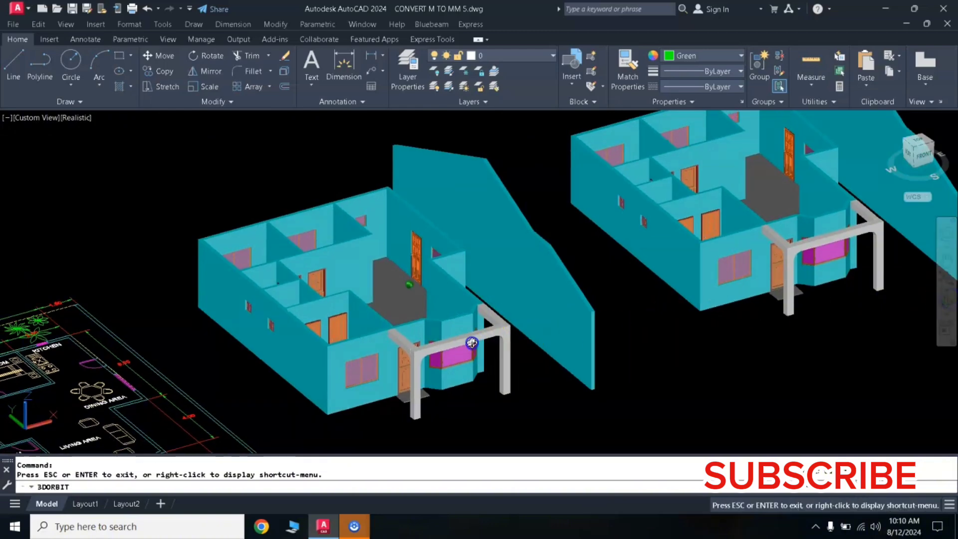
pyautogui.moveTo(471, 342)
pyautogui.mouseDown()
pyautogui.moveTo(510, 326)
pyautogui.moveTo(460, 316)
pyautogui.moveTo(461, 306)
pyautogui.moveTo(428, 321)
pyautogui.moveTo(441, 329)
pyautogui.mouseUp()
pyautogui.scroll(3, 408, 301)
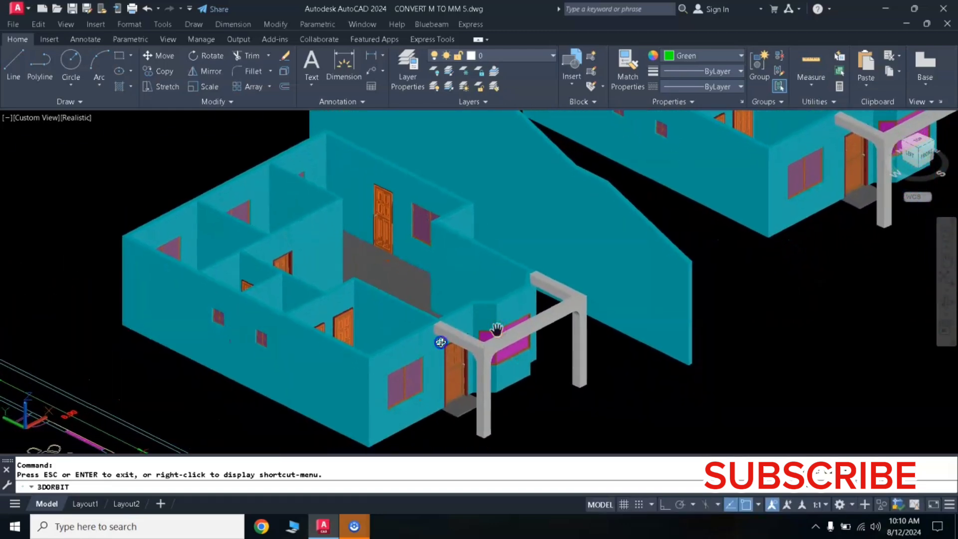